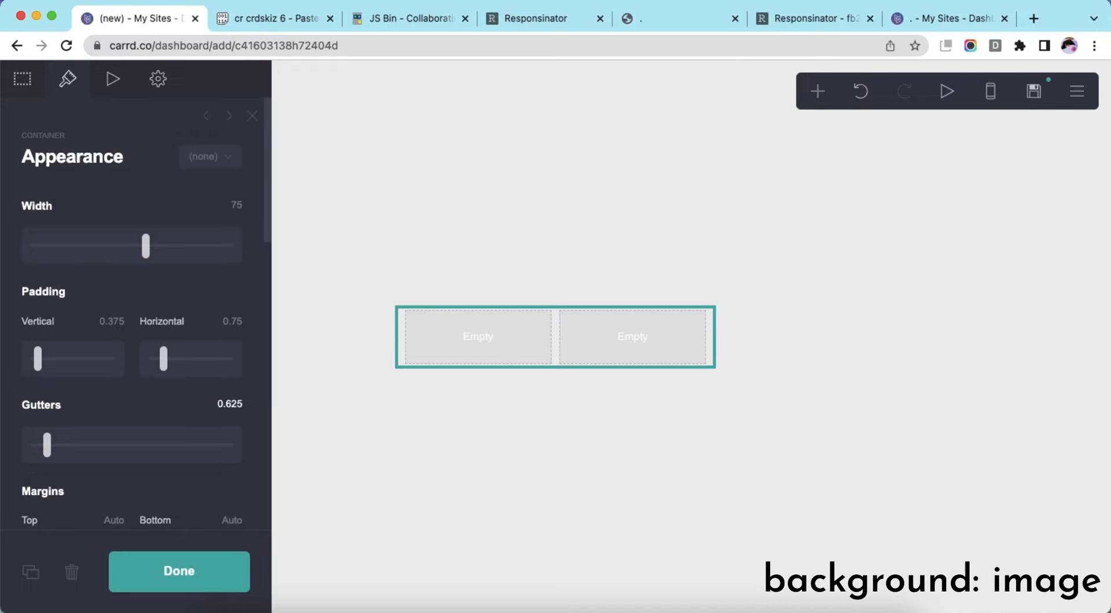
- Set the container's background to Image, upload the removebg-preview PNG, and crop it from the head to the lower torso
{"action": "left_click", "coordinate": [87, 280]}
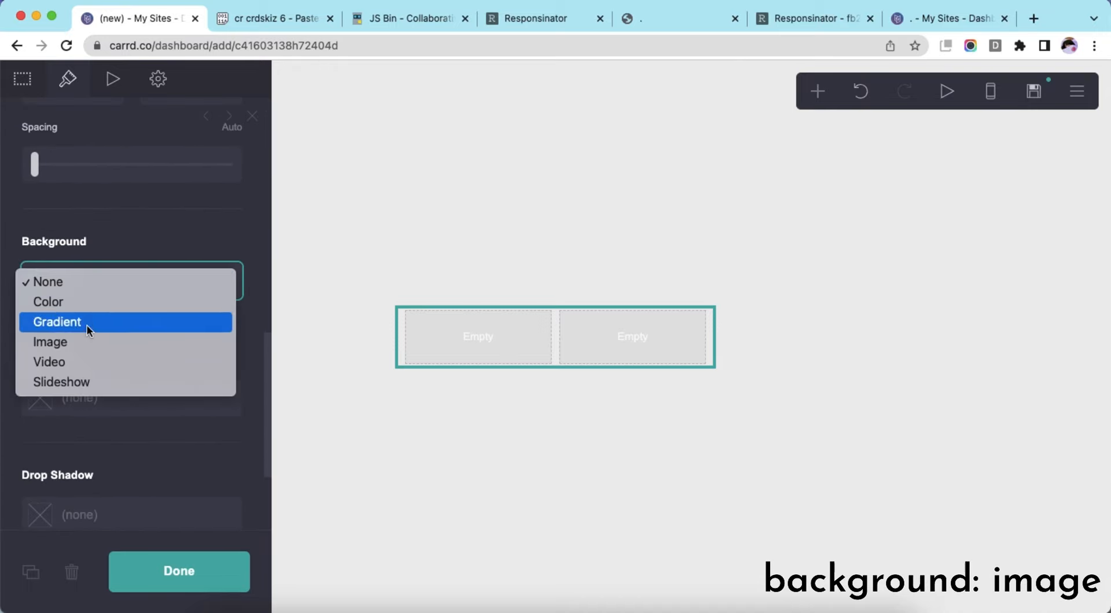
{"action": "left_click", "coordinate": [86, 345]}
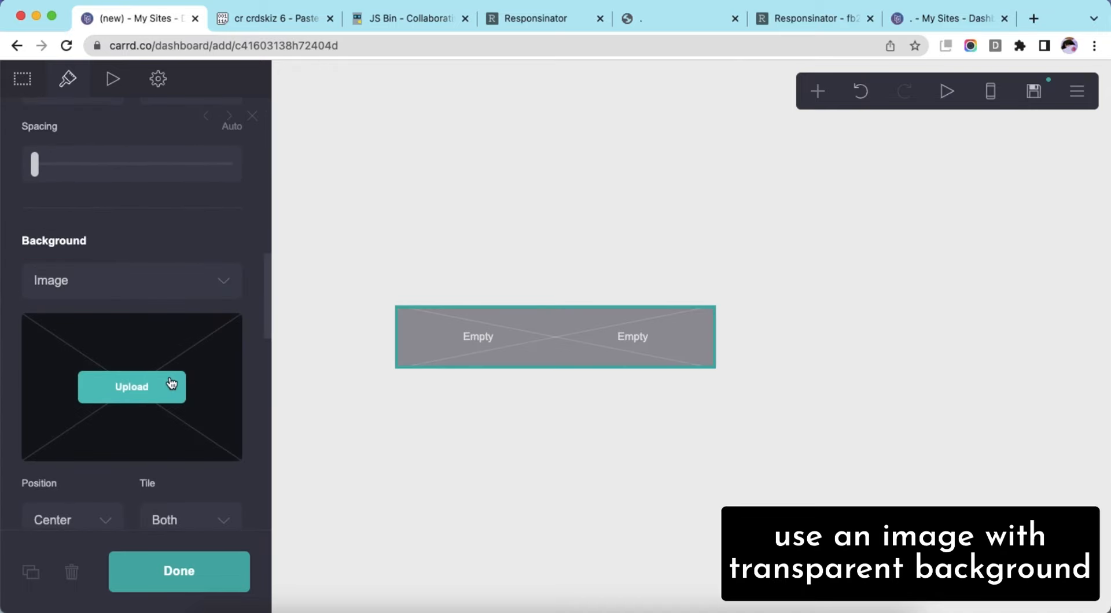
{"action": "left_click", "coordinate": [171, 383]}
{"action": "double_click", "coordinate": [370, 243]}
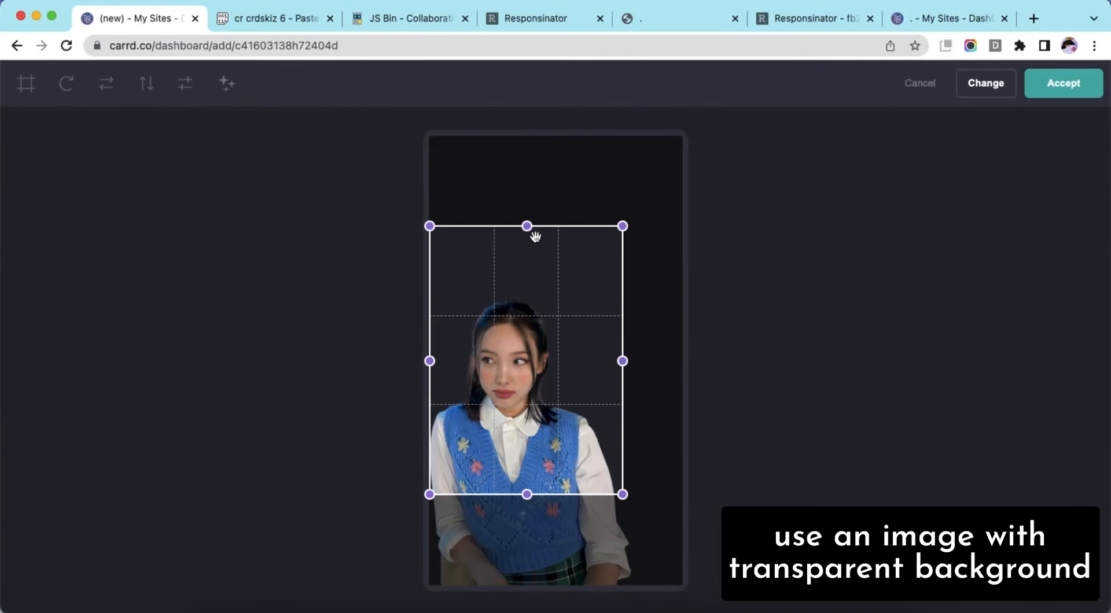
{"action": "left_click_drag", "start_coordinate": [524, 496], "coordinate": [526, 538]}
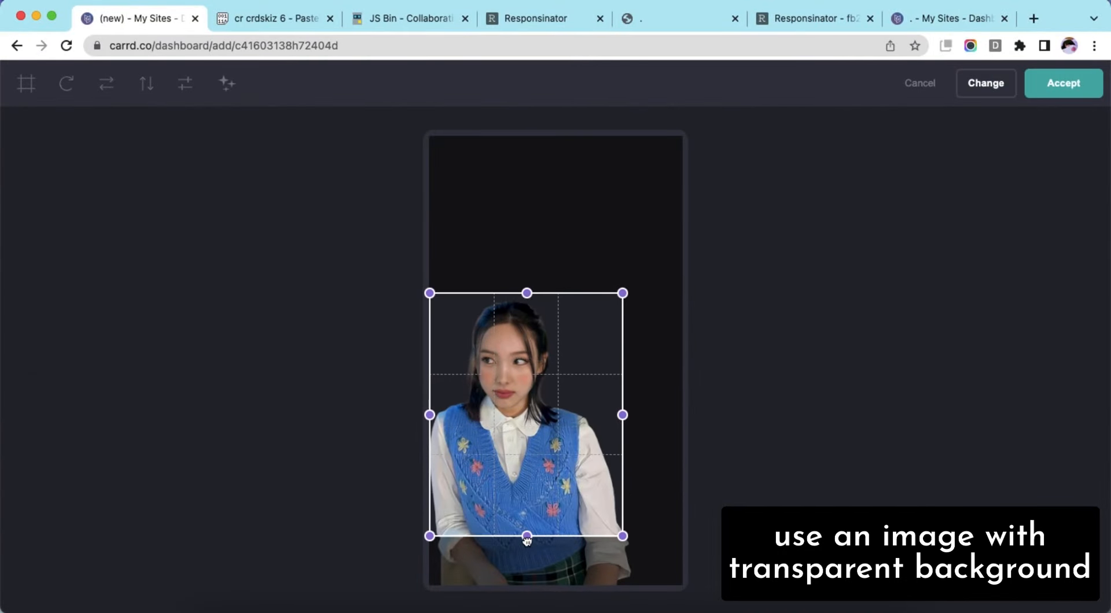
{"action": "left_click", "coordinate": [1063, 83]}
- Set the container's background image size to Fit
{"action": "scroll", "coordinate": [201, 355], "scroll_direction": "down", "scroll_amount": 5}
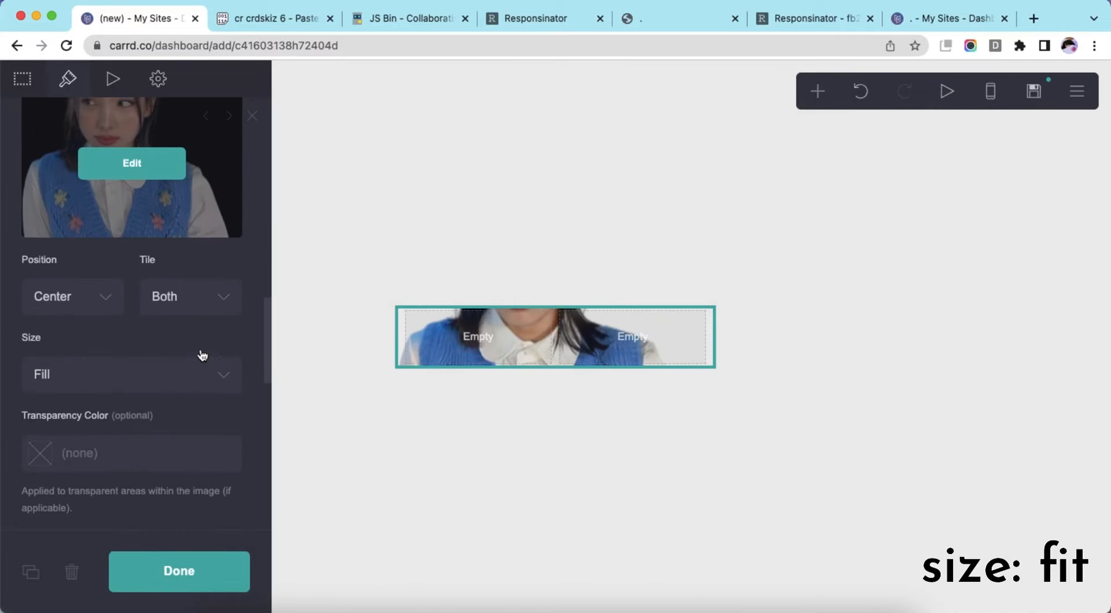
{"action": "left_click", "coordinate": [138, 315]}
{"action": "left_click", "coordinate": [136, 344]}
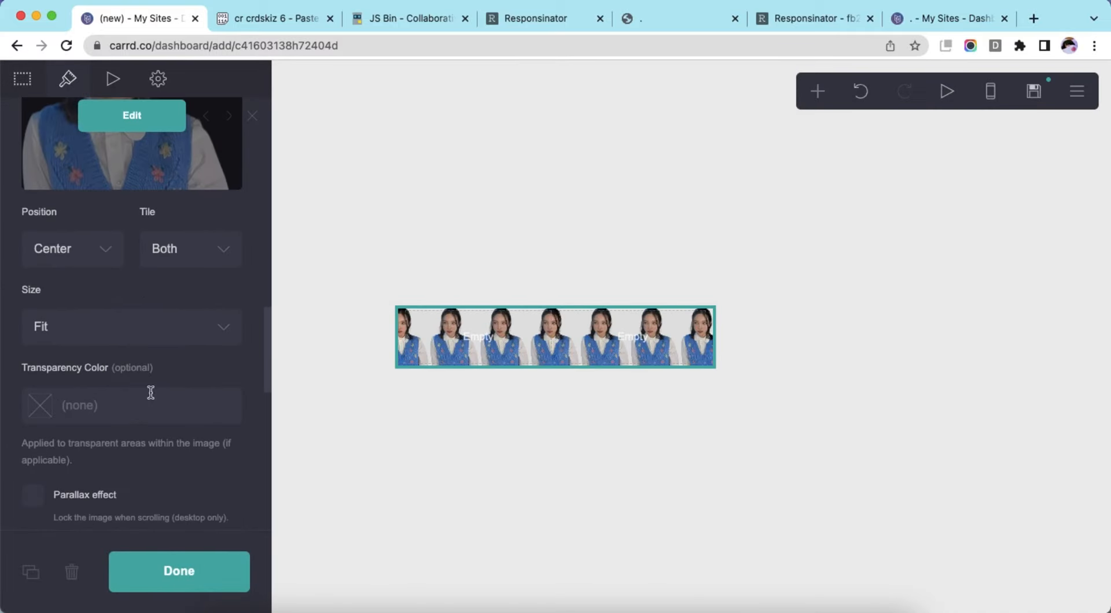
{"action": "scroll", "coordinate": [162, 405], "scroll_direction": "down", "scroll_amount": 4}
{"action": "scroll", "coordinate": [174, 440], "scroll_direction": "down", "scroll_amount": 5}
{"action": "left_click", "coordinate": [218, 493]}
{"action": "scroll", "coordinate": [214, 462], "scroll_direction": "down", "scroll_amount": 5}
{"action": "left_click", "coordinate": [145, 326]}
{"action": "left_click", "coordinate": [148, 313]}
{"action": "left_click", "coordinate": [503, 434]}
{"action": "left_click", "coordinate": [463, 347]}
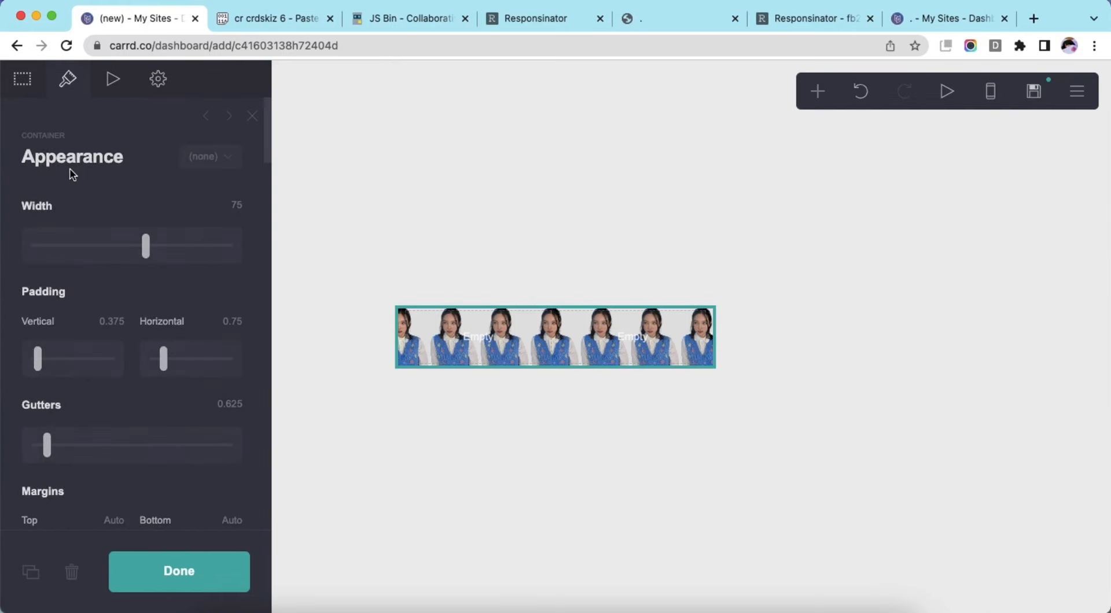
- Copy the MAIN CONTAINER CSS (200px high, 350px wide, shadows, 1em border radius, 3px blur) from Pastebin into the Carrd container's custom style
{"action": "left_click", "coordinate": [159, 87]}
{"action": "left_click", "coordinate": [257, 19]}
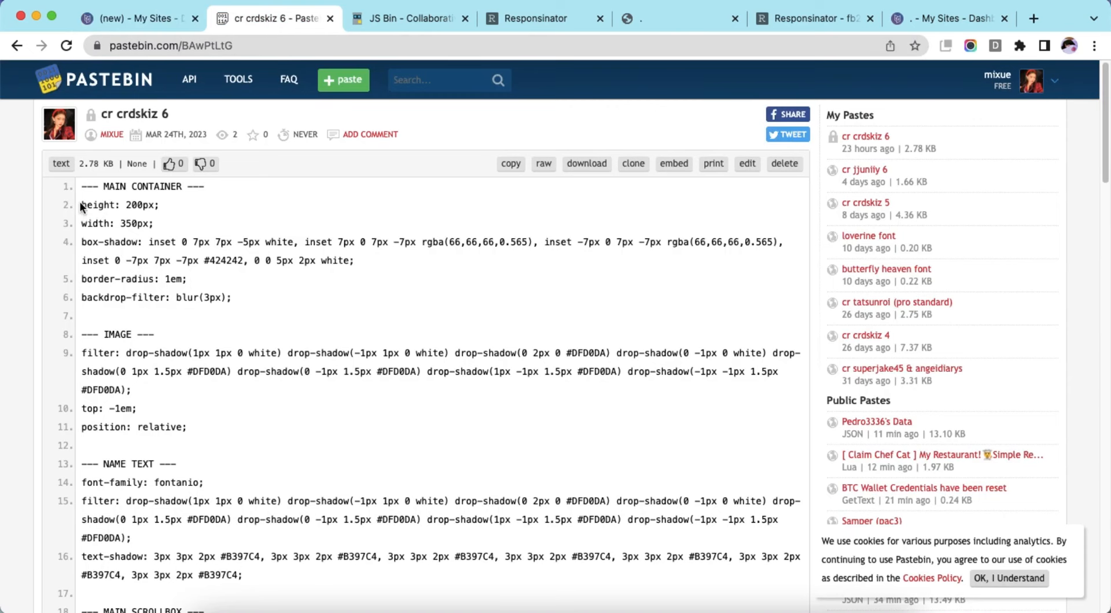
{"action": "left_click_drag", "start_coordinate": [81, 207], "coordinate": [242, 287]}
{"action": "right_click", "coordinate": [242, 287]}
{"action": "left_click", "coordinate": [265, 318]}
{"action": "left_click", "coordinate": [118, 22]}
{"action": "right_click", "coordinate": [121, 313]}
{"action": "left_click", "coordinate": [174, 426]}
{"action": "left_click", "coordinate": [830, 271]}
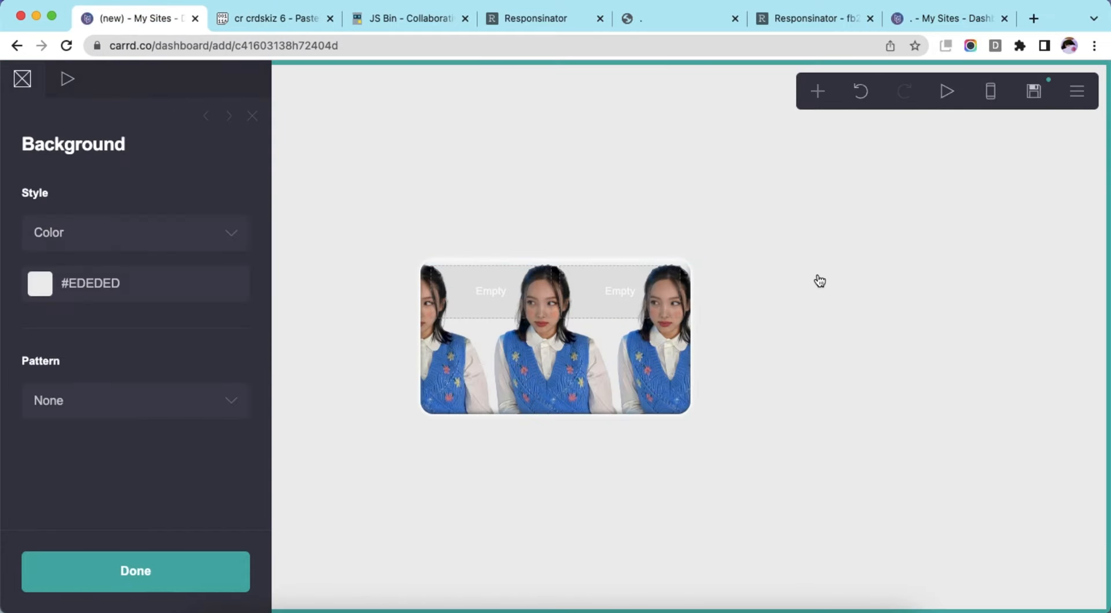
{"action": "left_click", "coordinate": [989, 99]}
{"action": "left_click", "coordinate": [989, 99]}
- Add a Code embed in the container's first column and label it "music player"
{"action": "left_click", "coordinate": [818, 91]}
{"action": "left_click", "coordinate": [769, 388]}
{"action": "left_click_drag", "start_coordinate": [581, 402], "coordinate": [503, 243]}
{"action": "type", "text": "music pl"}
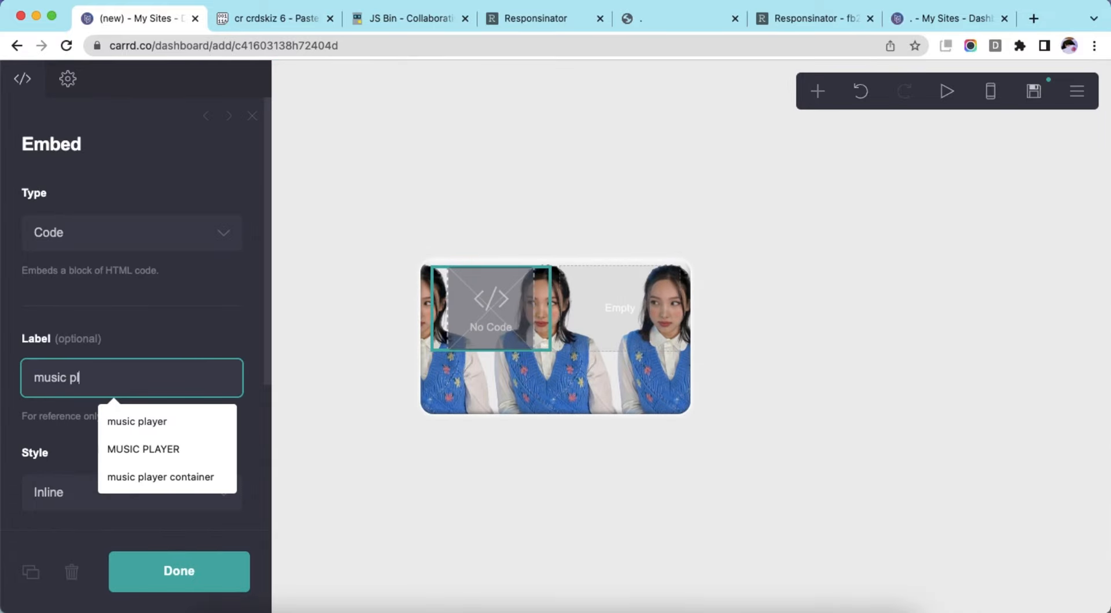
- Copy the entire music player HTML from JS Bin and paste it as the code of the Carrd music player embed
{"action": "scroll", "coordinate": [133, 347], "scroll_direction": "down", "scroll_amount": 5}
{"action": "left_click", "coordinate": [405, 18]}
{"action": "right_click", "coordinate": [301, 174]}
{"action": "left_click", "coordinate": [342, 317]}
{"action": "right_click", "coordinate": [283, 224]}
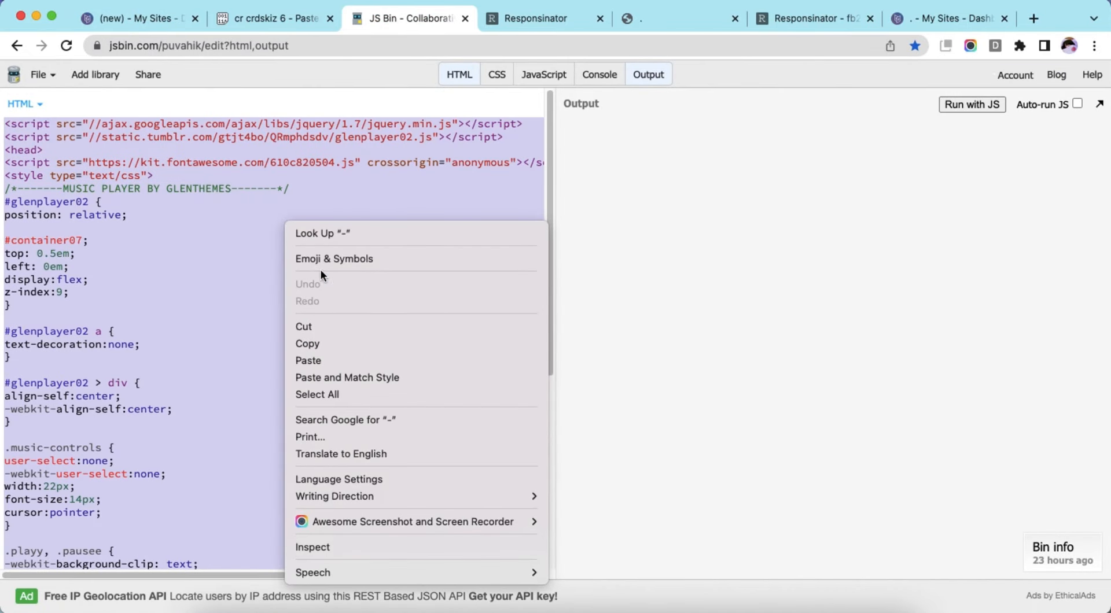
{"action": "left_click", "coordinate": [323, 342]}
{"action": "left_click", "coordinate": [139, 18]}
{"action": "right_click", "coordinate": [141, 434]}
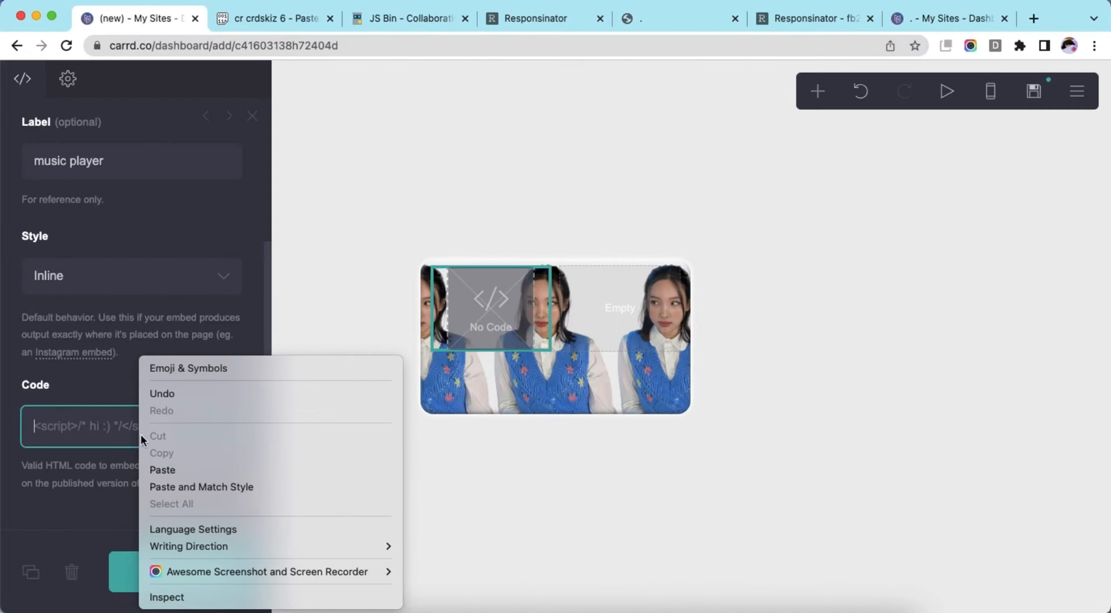
{"action": "left_click", "coordinate": [175, 463]}
- Locate the music file link in the audio tag's src at the end of the embed code
{"action": "scroll", "coordinate": [161, 356], "scroll_direction": "down", "scroll_amount": 15}
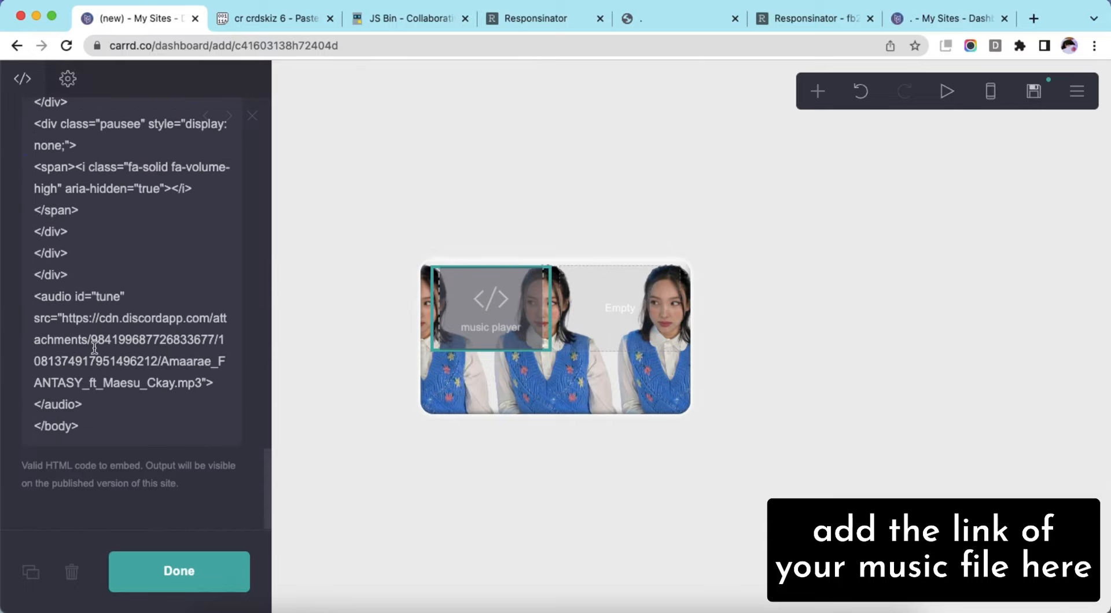
{"action": "left_click_drag", "start_coordinate": [62, 317], "coordinate": [168, 388]}
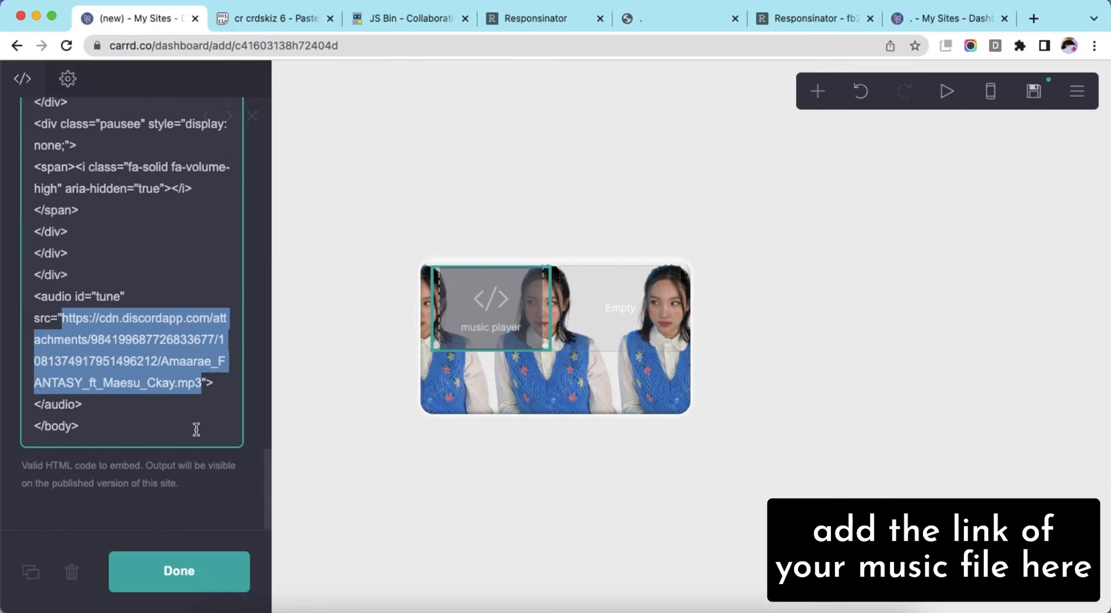
{"action": "left_click", "coordinate": [157, 411]}
- Save the site as a template with "." as both the title and the description
{"action": "left_click", "coordinate": [1034, 91]}
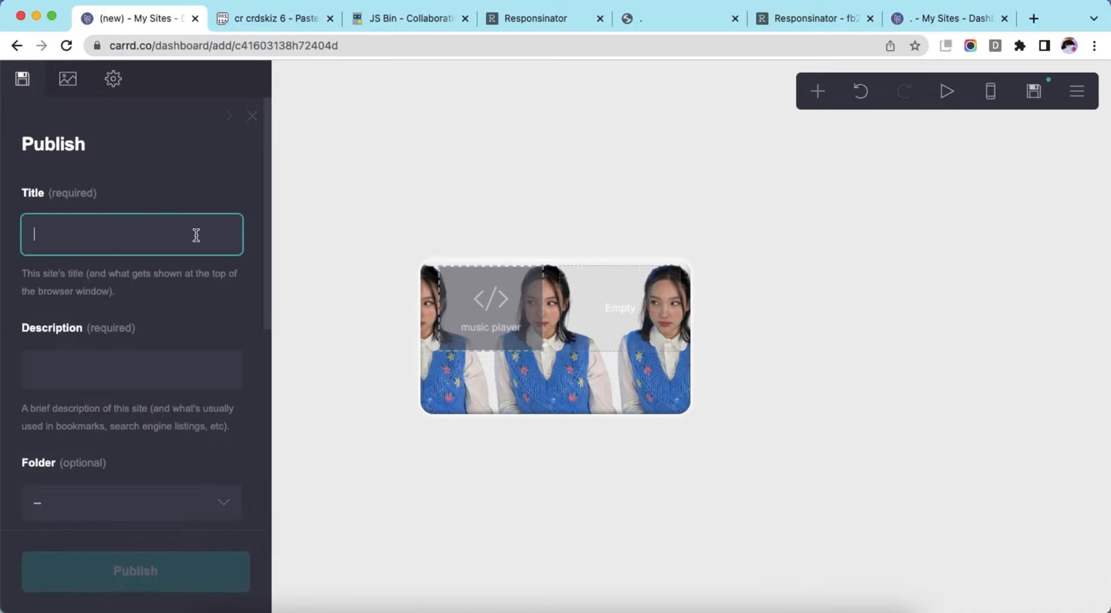
{"action": "left_click", "coordinate": [170, 357]}
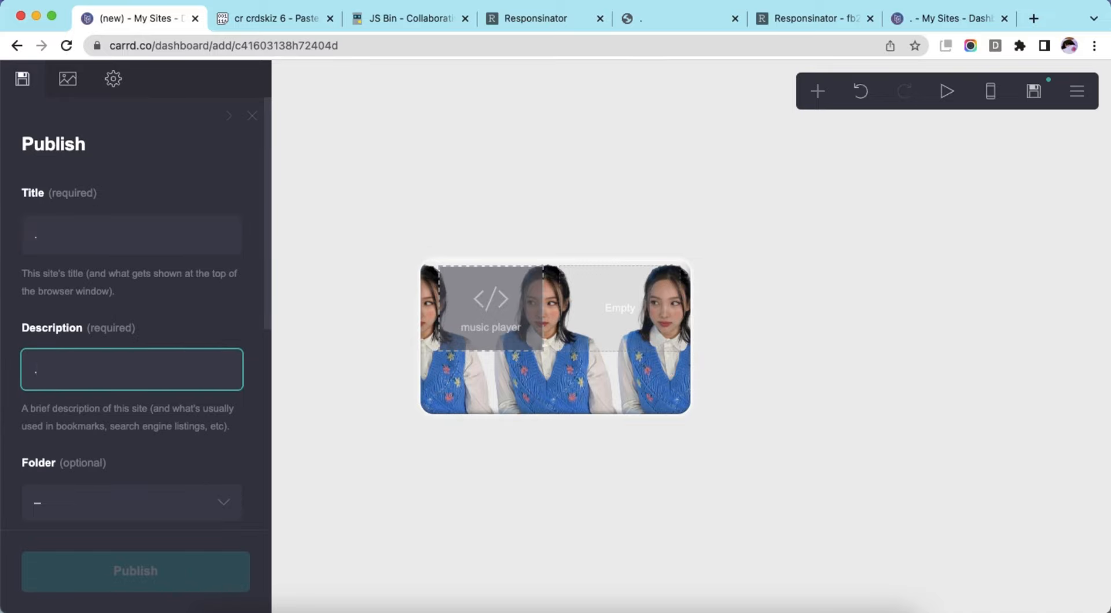
{"action": "scroll", "coordinate": [133, 347], "scroll_direction": "down", "scroll_amount": 5}
{"action": "left_click", "coordinate": [35, 384]}
{"action": "left_click", "coordinate": [191, 563]}
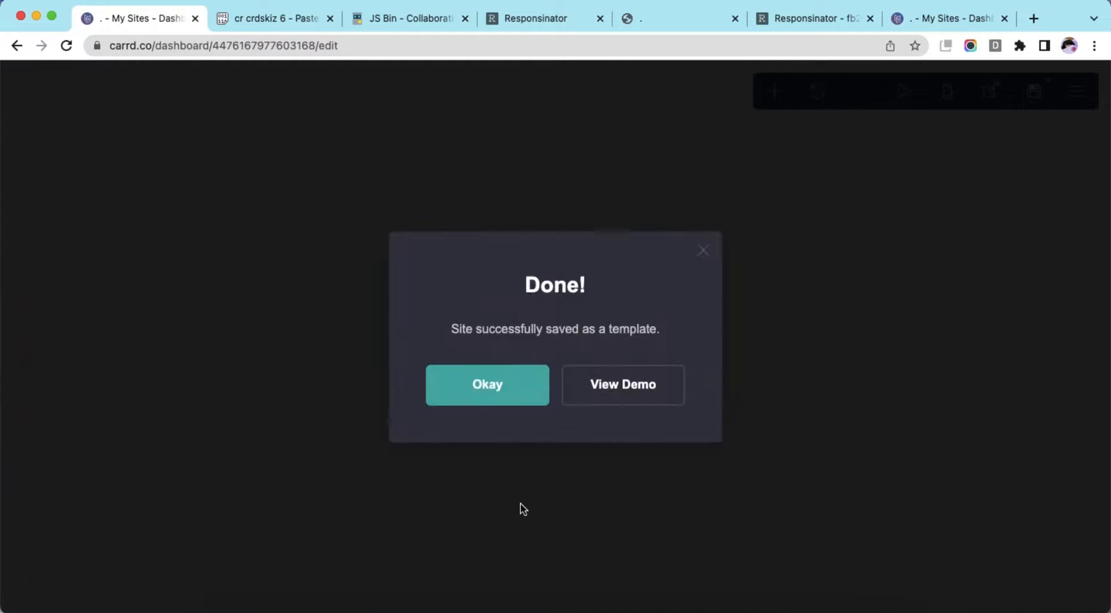
- Open the site's demo and load its URL in Responsinator to examine the mobile layout
{"action": "left_click", "coordinate": [620, 384]}
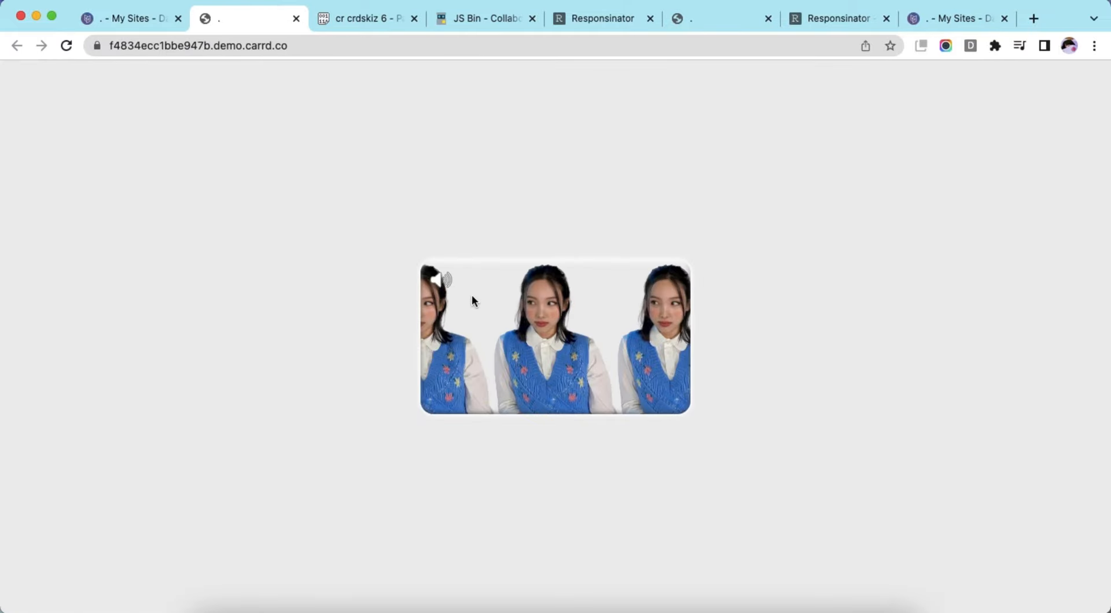
{"action": "left_click", "coordinate": [478, 46]}
{"action": "right_click", "coordinate": [480, 45]}
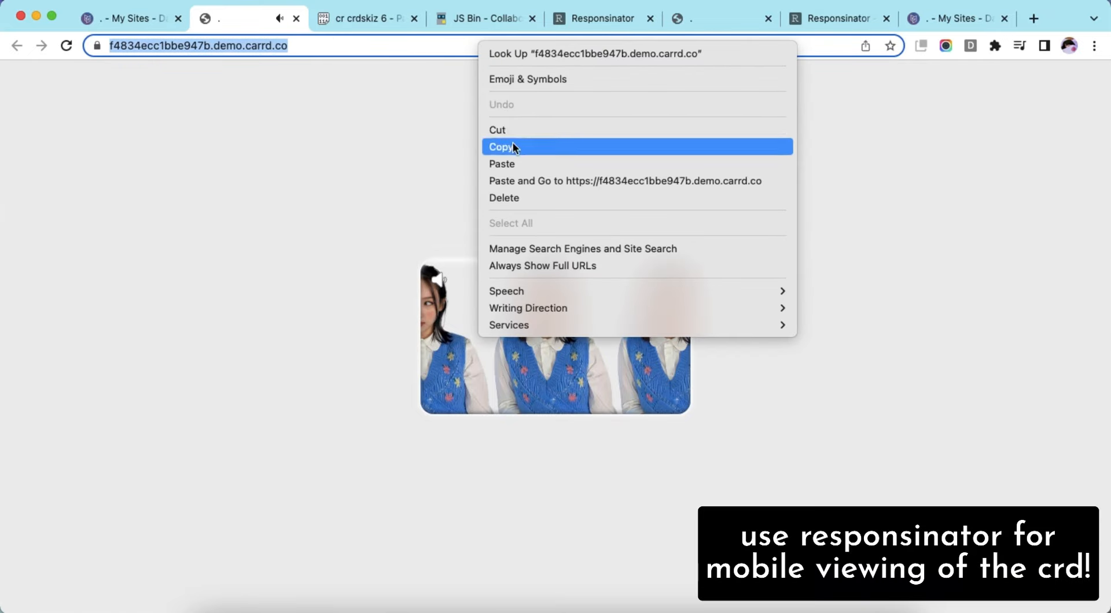
{"action": "left_click", "coordinate": [512, 145]}
{"action": "left_click", "coordinate": [574, 18]}
{"action": "right_click", "coordinate": [207, 75]}
{"action": "left_click", "coordinate": [248, 184]}
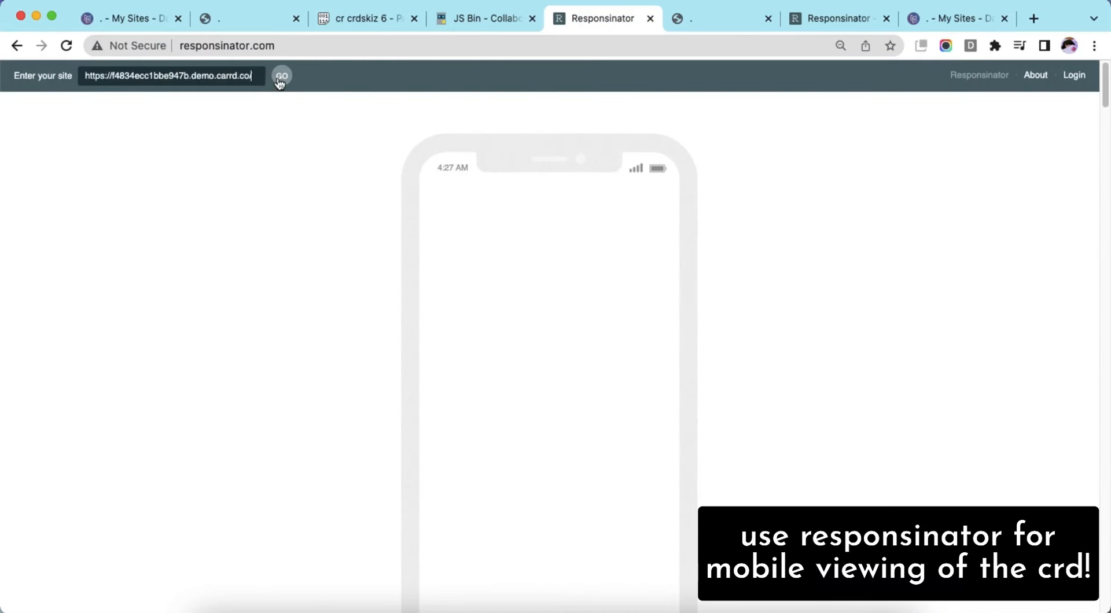
{"action": "left_click", "coordinate": [281, 76]}
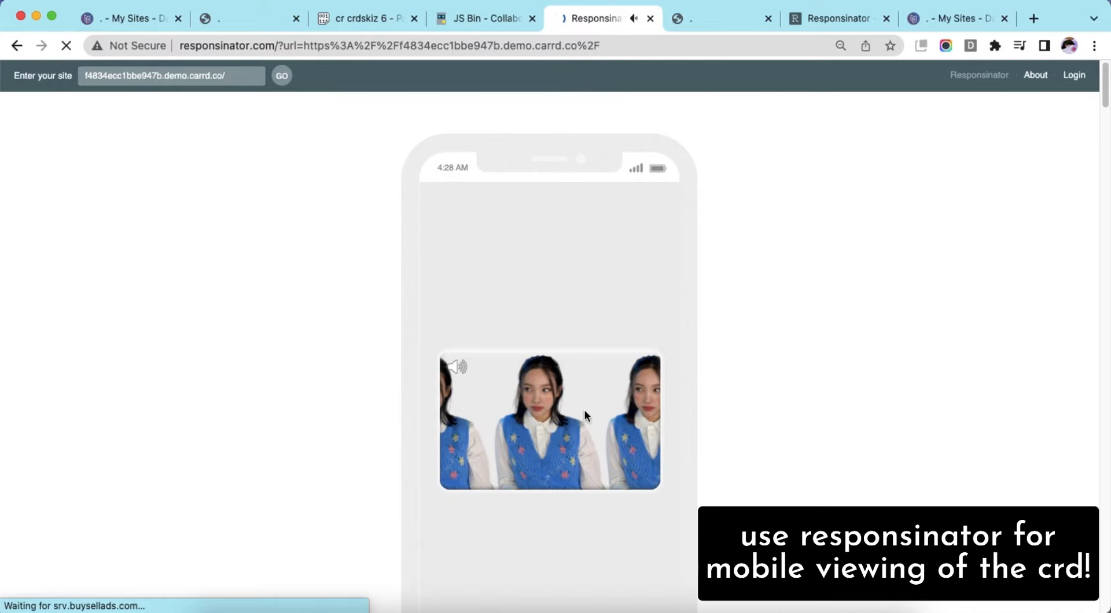
- Return to the Carrd editor, dismiss the save dialog, and add an Image element below the music player embed
{"action": "left_click", "coordinate": [125, 17]}
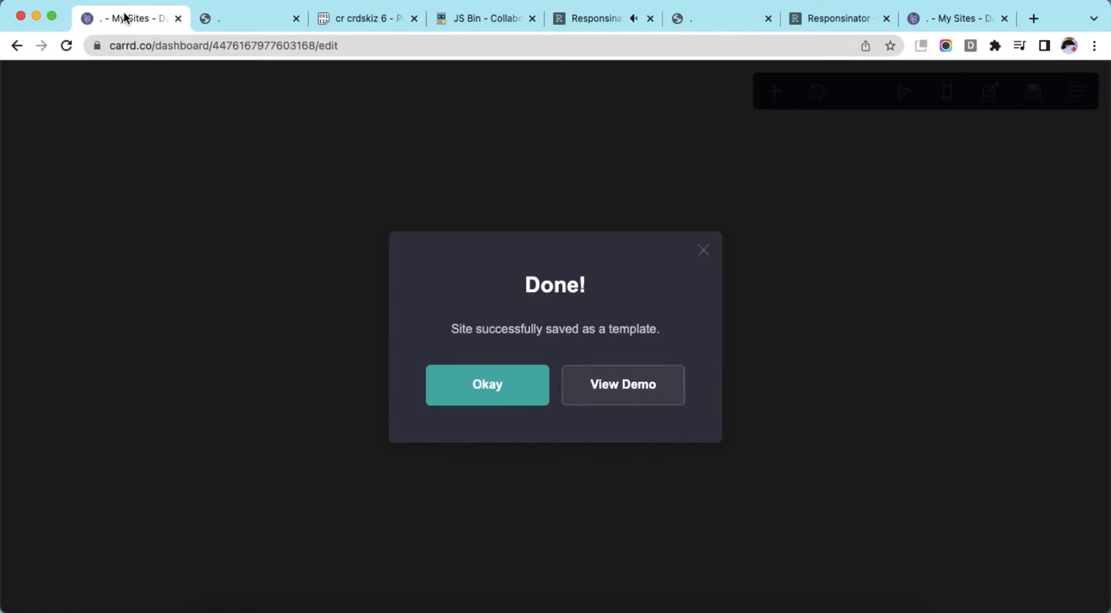
{"action": "left_click", "coordinate": [469, 391]}
{"action": "left_click", "coordinate": [858, 363]}
{"action": "left_click", "coordinate": [520, 324]}
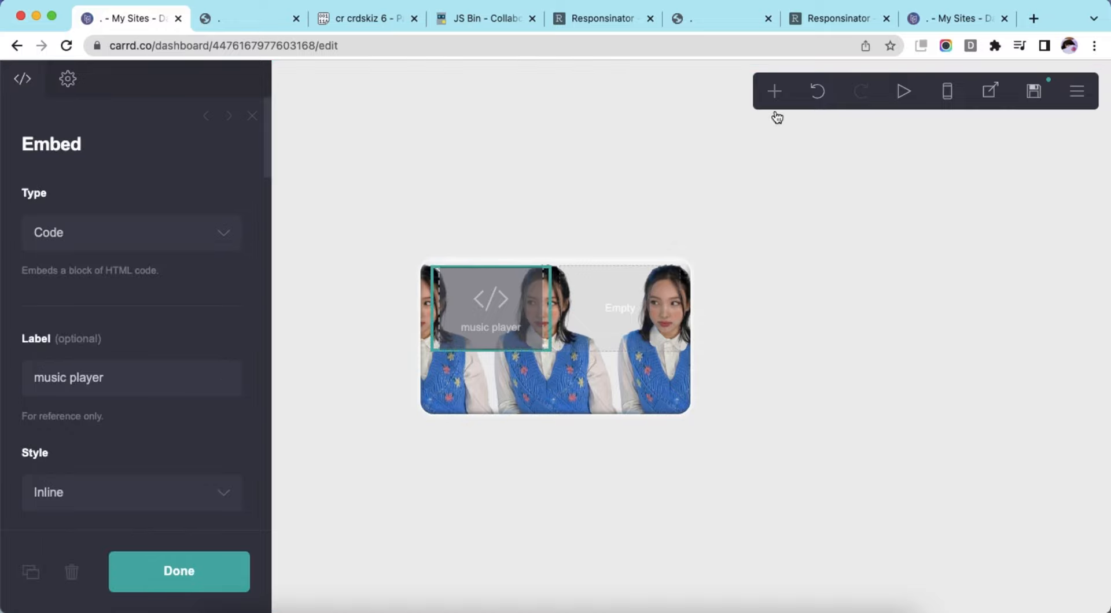
{"action": "left_click", "coordinate": [774, 97]}
{"action": "left_click", "coordinate": [581, 182]}
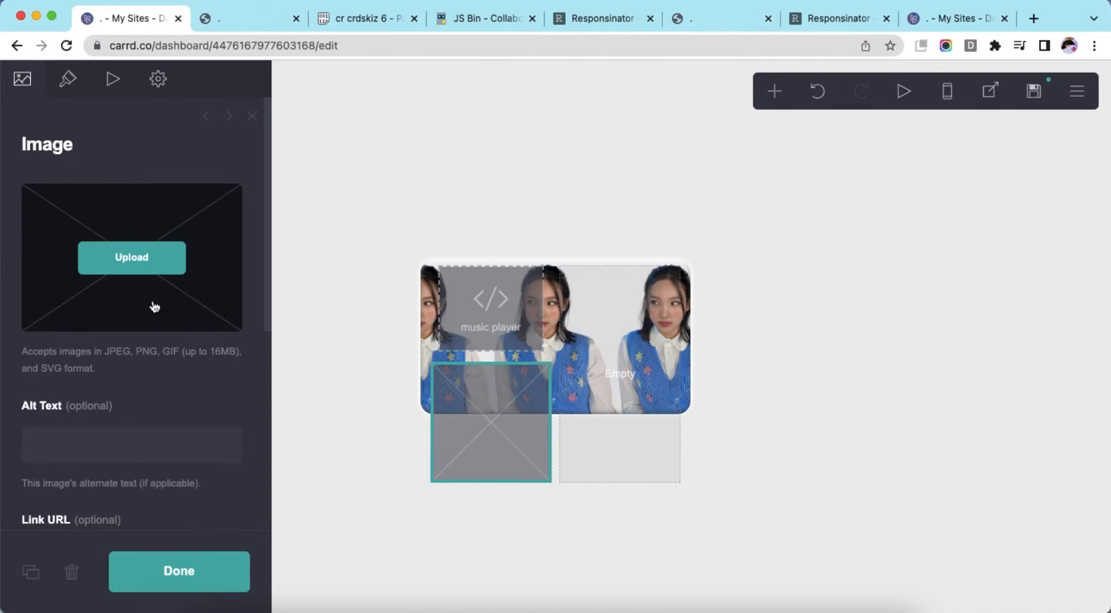
- Upload the second portrait PNG from Downloads to the Image element and crop it closely around the head and torso
{"action": "left_click", "coordinate": [154, 307]}
{"action": "double_click", "coordinate": [473, 242]}
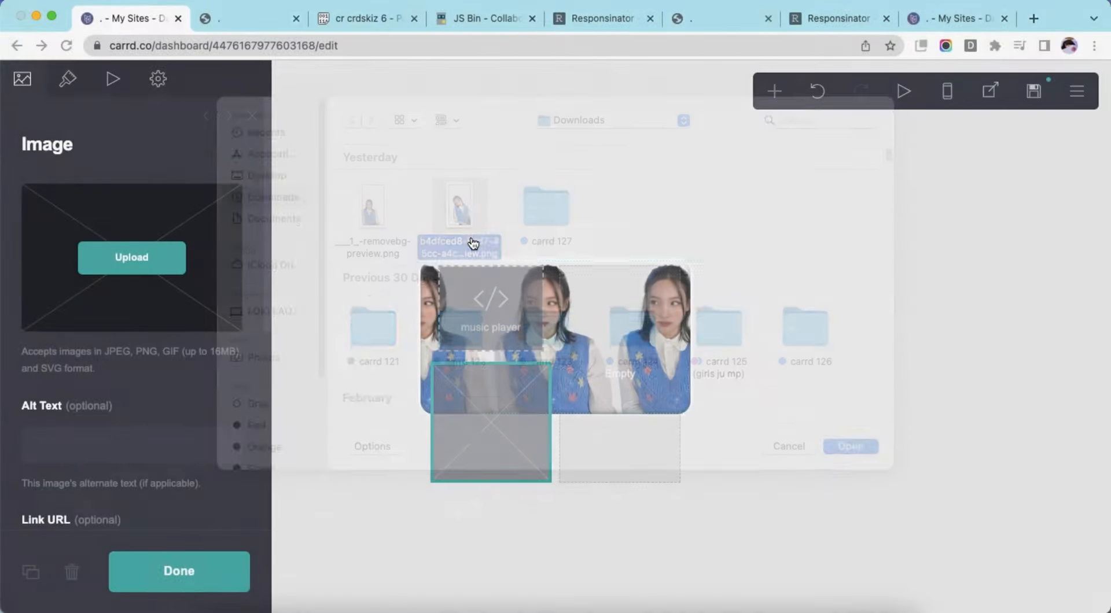
{"action": "left_click_drag", "start_coordinate": [555, 227], "coordinate": [556, 258]}
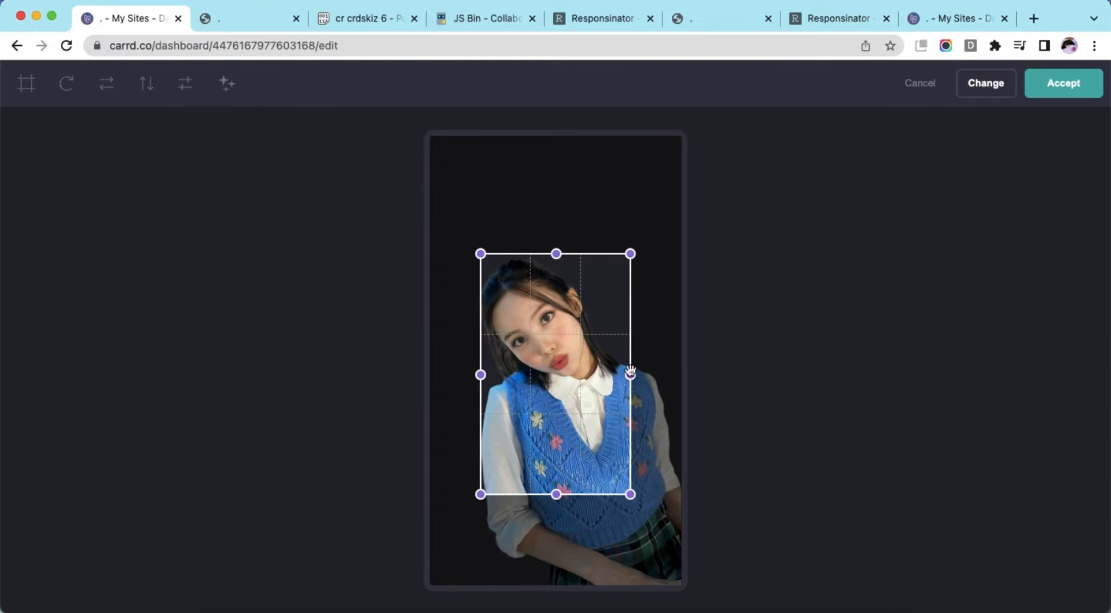
{"action": "left_click_drag", "start_coordinate": [630, 373], "coordinate": [680, 374]}
{"action": "left_click_drag", "start_coordinate": [476, 379], "coordinate": [466, 383]}
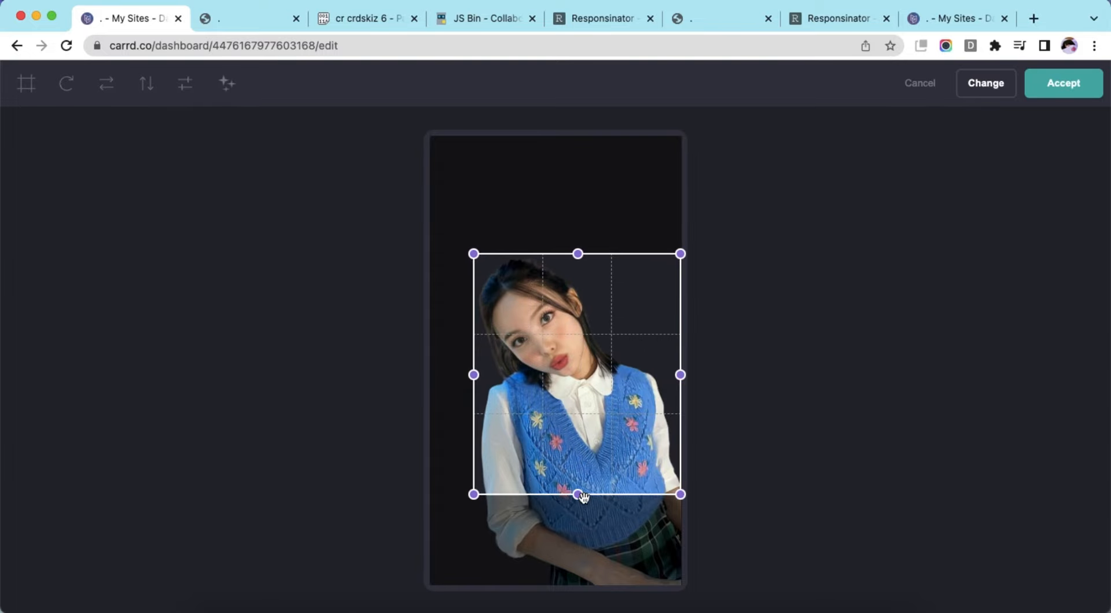
{"action": "left_click_drag", "start_coordinate": [583, 498], "coordinate": [590, 534]}
{"action": "left_click", "coordinate": [1063, 83]}
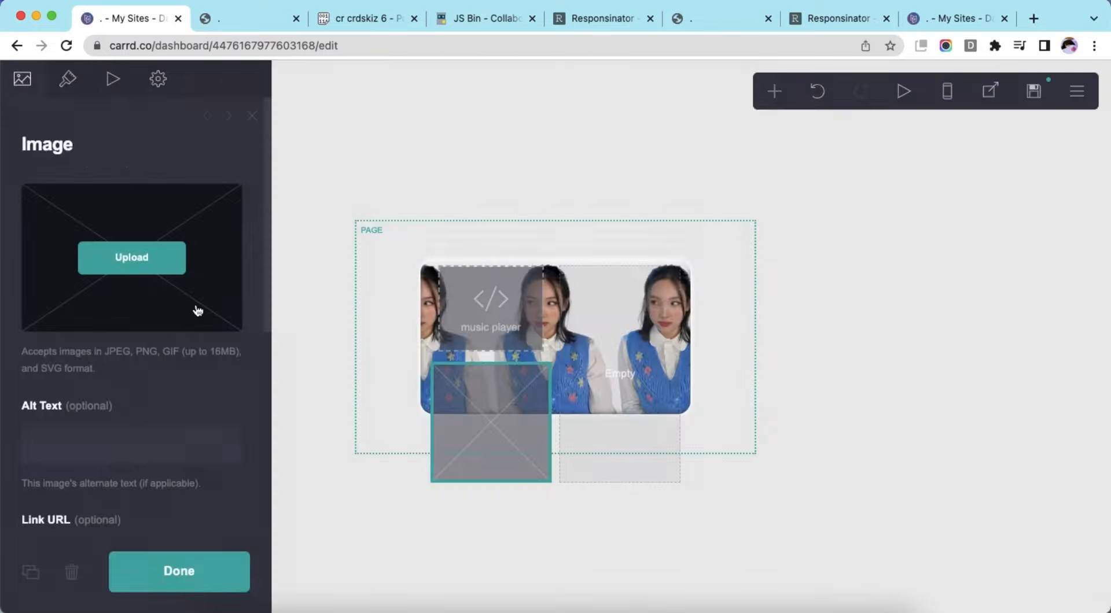
- Reopen the portrait's crop and raise its lower edge slightly
{"action": "scroll", "coordinate": [225, 394], "scroll_direction": "down", "scroll_amount": 5}
{"action": "scroll", "coordinate": [116, 187], "scroll_direction": "up", "scroll_amount": 5}
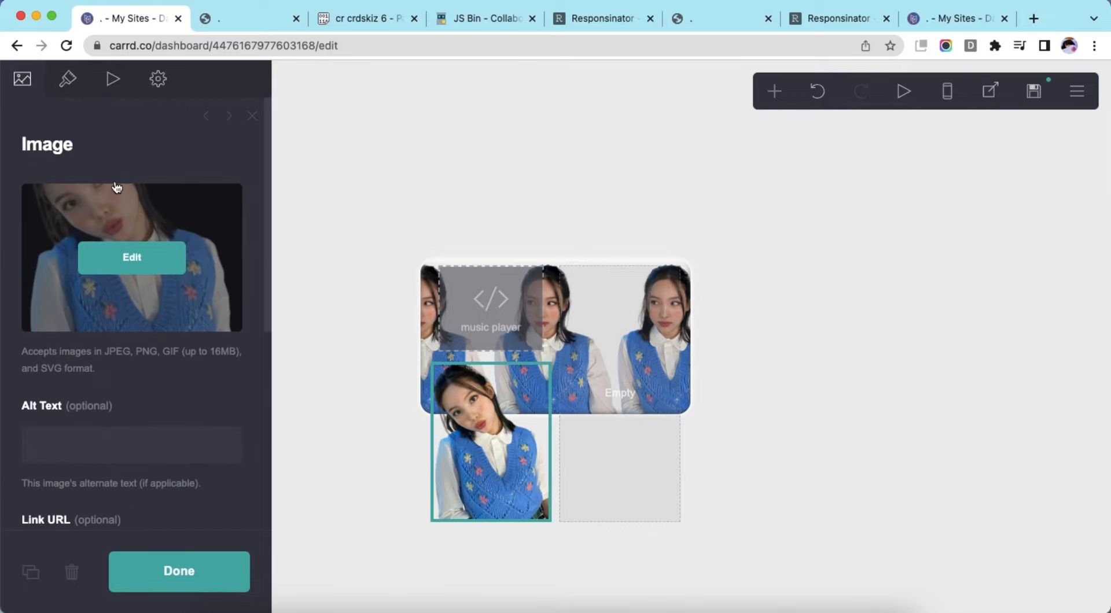
{"action": "left_click", "coordinate": [67, 88]}
{"action": "left_click", "coordinate": [9, 86]}
{"action": "left_click", "coordinate": [132, 257]}
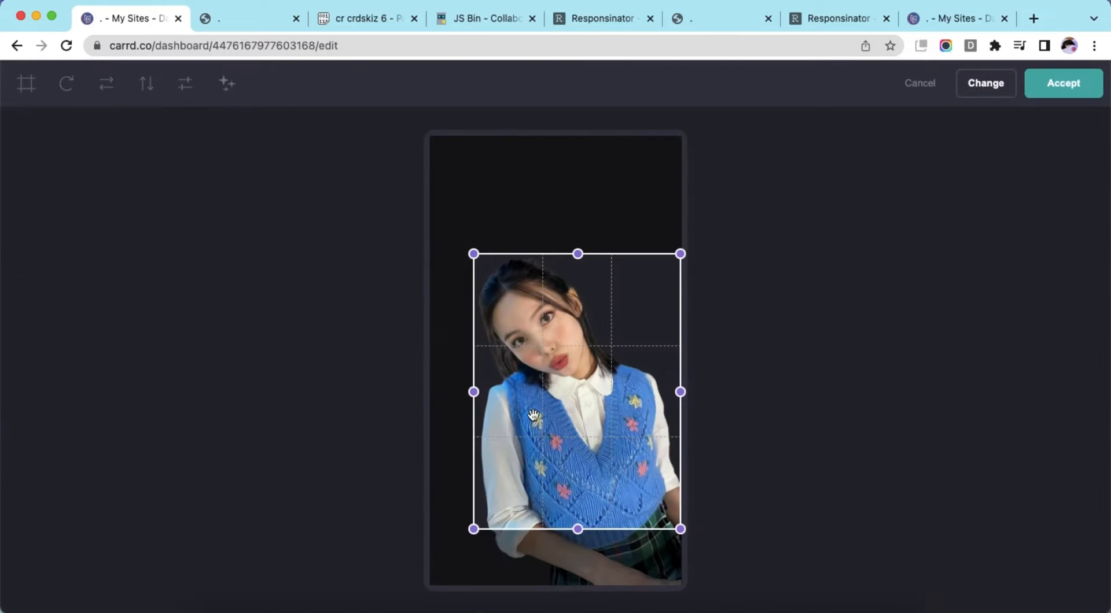
{"action": "left_click_drag", "start_coordinate": [586, 537], "coordinate": [580, 520]}
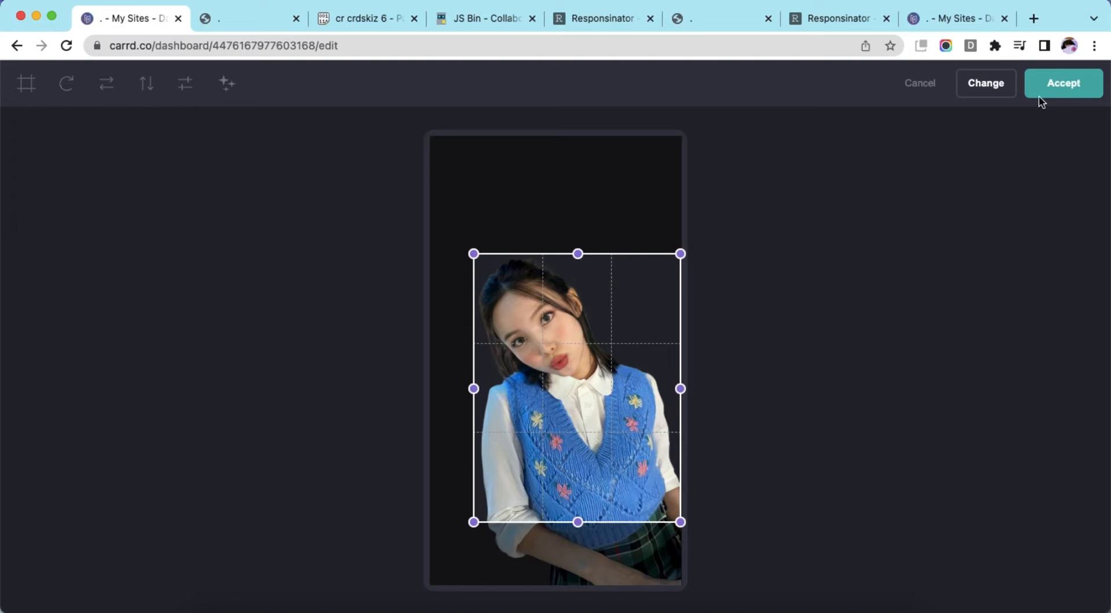
{"action": "left_click", "coordinate": [1058, 84]}
- Scale the portrait image to 45% with its width on Auto
{"action": "left_click", "coordinate": [68, 80]}
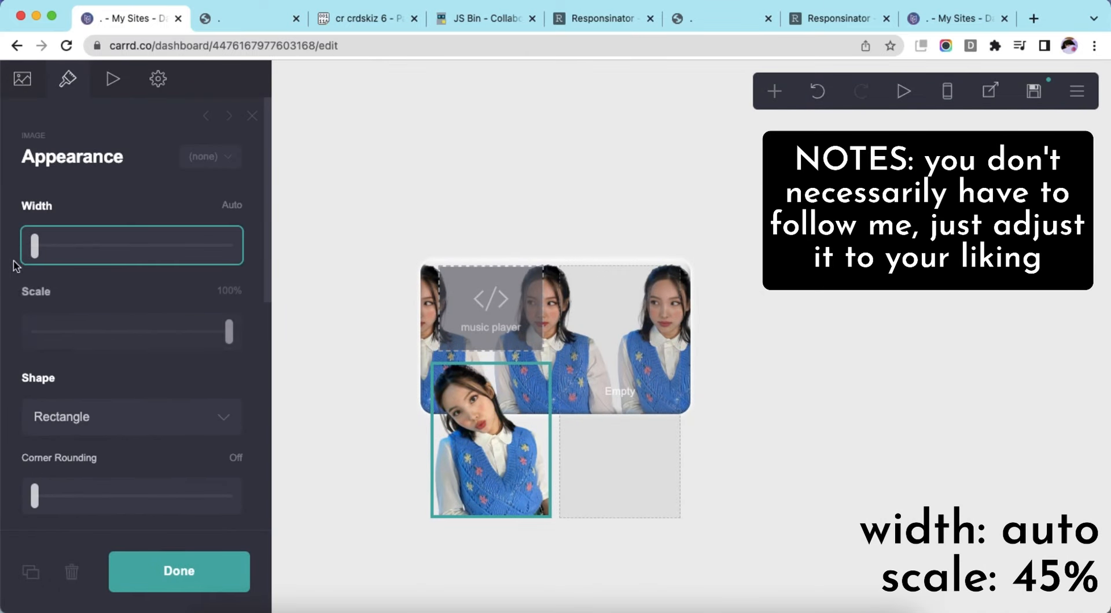
{"action": "left_click_drag", "start_coordinate": [132, 341], "coordinate": [119, 342]}
{"action": "left_click", "coordinate": [849, 398]}
- Copy the IMAGE CSS (drop-shadow filters, top: -1em, position: relative) from Pastebin into the Carrd portrait image's custom style
{"action": "left_click", "coordinate": [491, 440]}
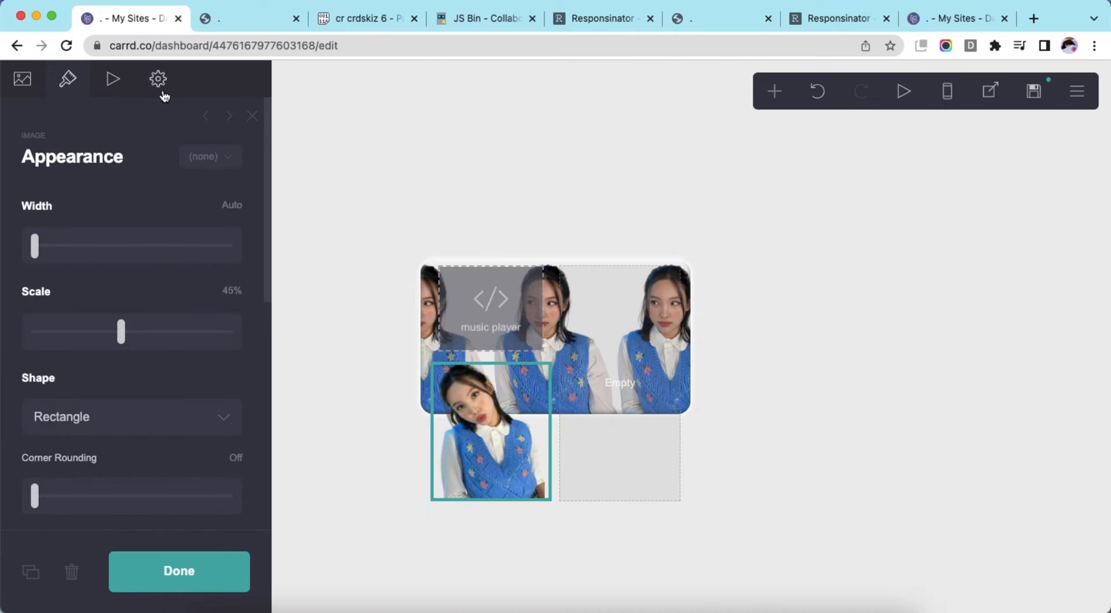
{"action": "left_click", "coordinate": [158, 79]}
{"action": "left_click", "coordinate": [347, 18]}
{"action": "left_click_drag", "start_coordinate": [81, 353], "coordinate": [187, 427]}
{"action": "right_click", "coordinate": [222, 396]}
{"action": "left_click", "coordinate": [244, 431]}
{"action": "left_click", "coordinate": [133, 18]}
{"action": "right_click", "coordinate": [133, 310]}
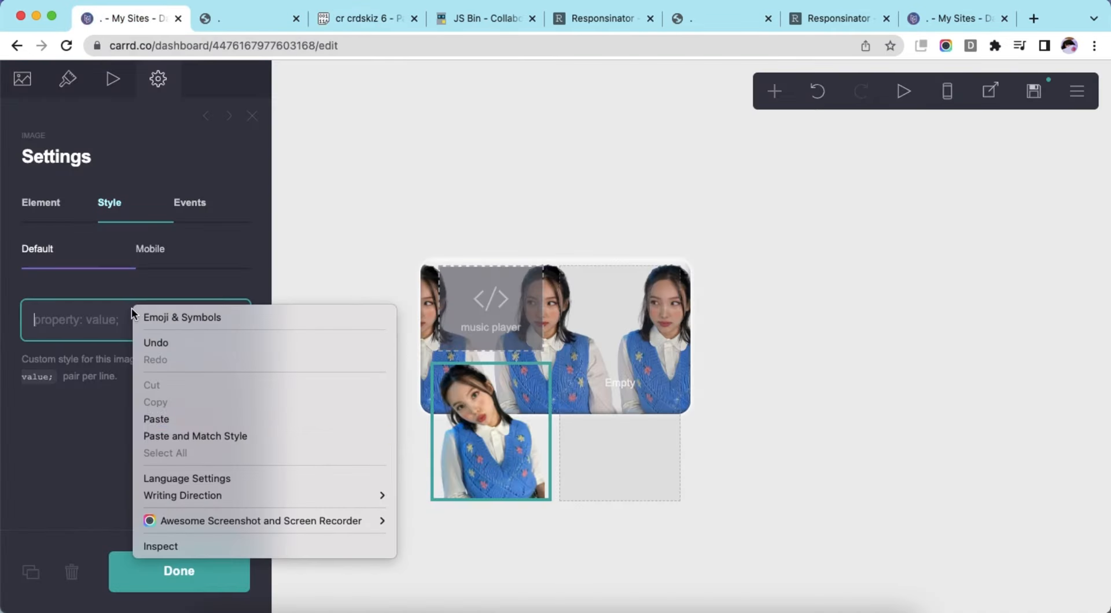
{"action": "left_click", "coordinate": [174, 415]}
{"action": "scroll", "coordinate": [156, 286], "scroll_direction": "down", "scroll_amount": 2}
{"action": "left_click", "coordinate": [922, 203]}
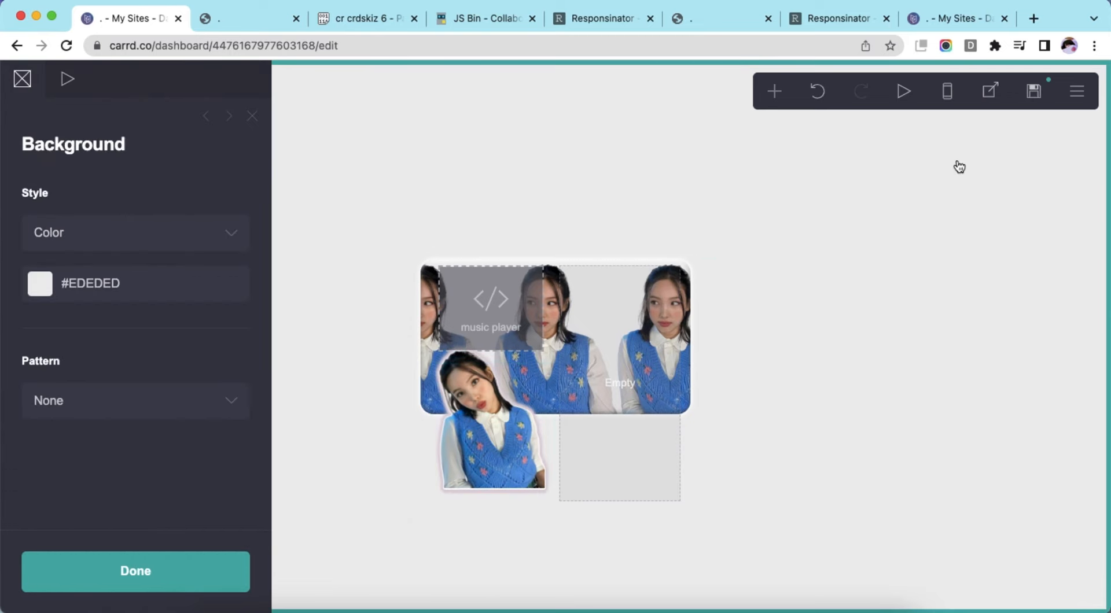
- Change the 0 2px 0 drop-shadow colour in the portrait image's custom style to #D0D3DF and copy the new code
{"action": "left_click", "coordinate": [949, 94]}
{"action": "left_click", "coordinate": [950, 94]}
{"action": "left_click", "coordinate": [492, 428]}
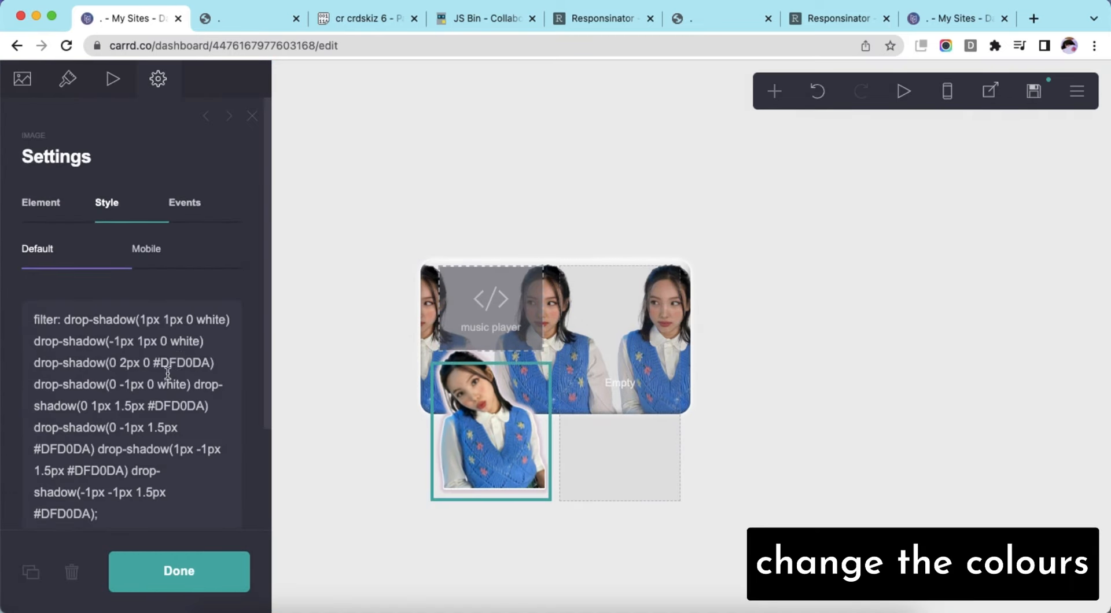
{"action": "double_click", "coordinate": [186, 360]}
{"action": "type", "text": "D0D3"}
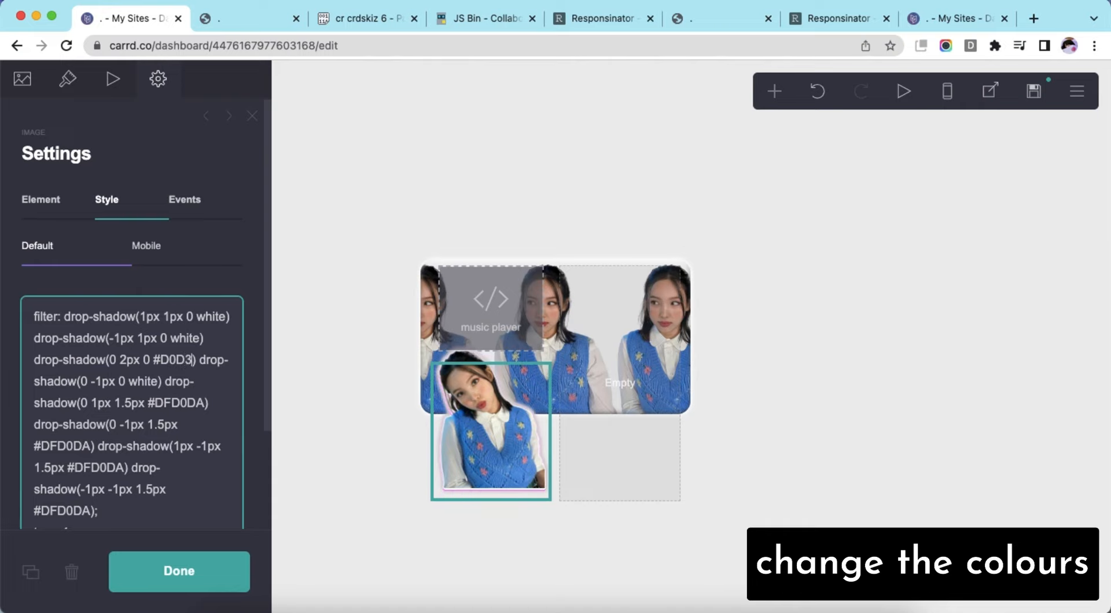
{"action": "type", "text": "DF"}
{"action": "right_click", "coordinate": [183, 355]}
{"action": "left_click", "coordinate": [194, 353]}
- Replace the remaining four #DFD0DA drop-shadow colours in the portrait's custom style with #D0D3DF
{"action": "right_click", "coordinate": [163, 397]}
{"action": "left_click", "coordinate": [191, 384]}
{"action": "right_click", "coordinate": [66, 446]}
{"action": "left_click", "coordinate": [105, 385]}
{"action": "right_click", "coordinate": [102, 463]}
{"action": "left_click", "coordinate": [130, 386]}
{"action": "right_click", "coordinate": [122, 488]}
{"action": "left_click", "coordinate": [130, 386]}
{"action": "scroll", "coordinate": [180, 489], "scroll_direction": "down", "scroll_amount": 1}
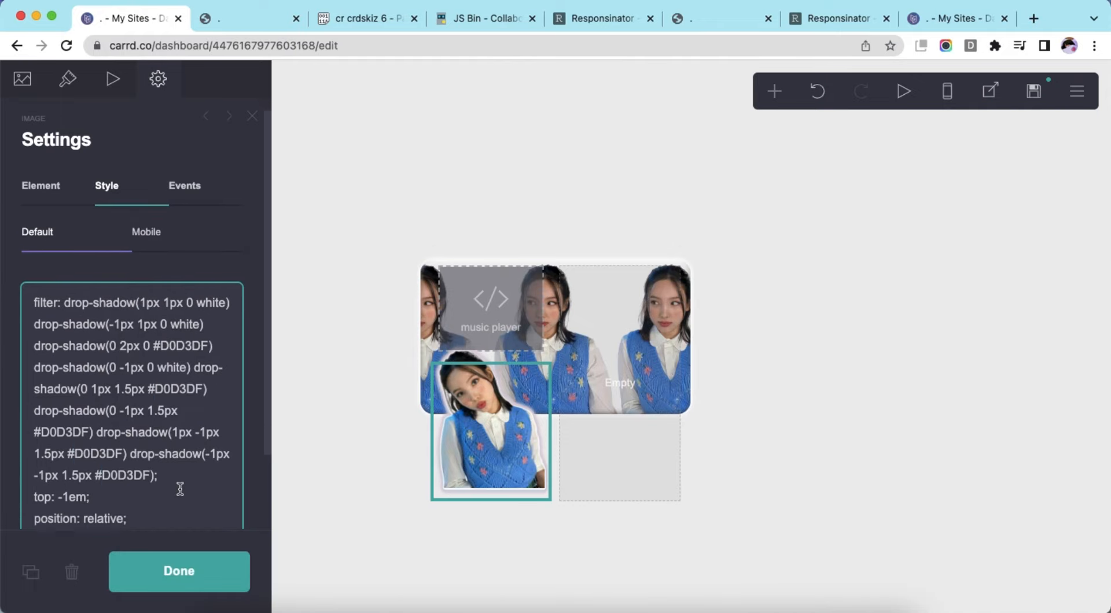
{"action": "left_click", "coordinate": [984, 399]}
- Save the site as a template and reload its demo page
{"action": "left_click", "coordinate": [1033, 91]}
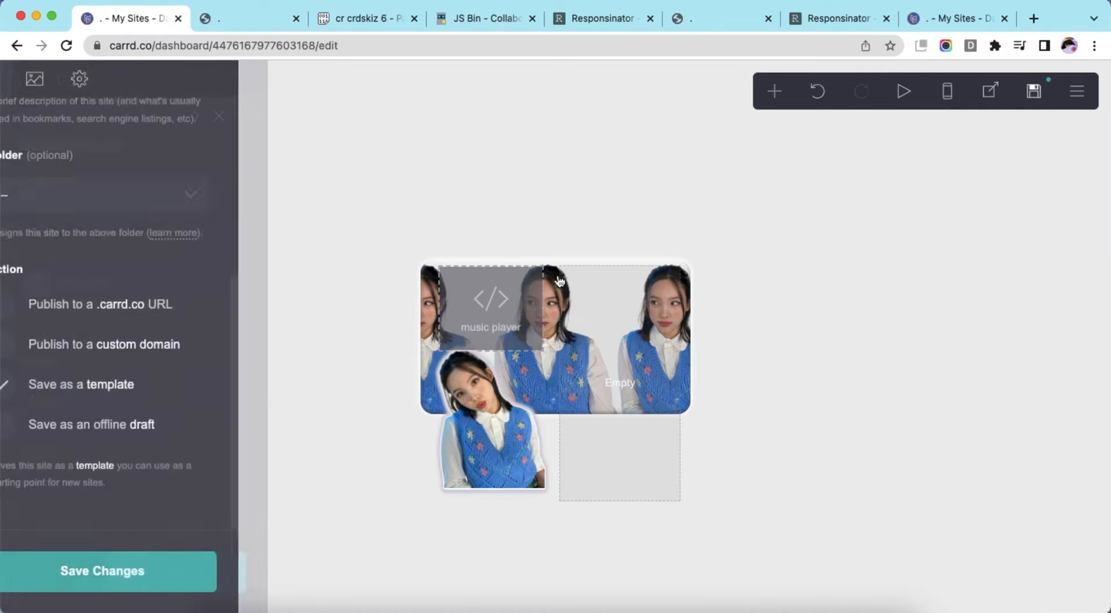
{"action": "left_click", "coordinate": [227, 554]}
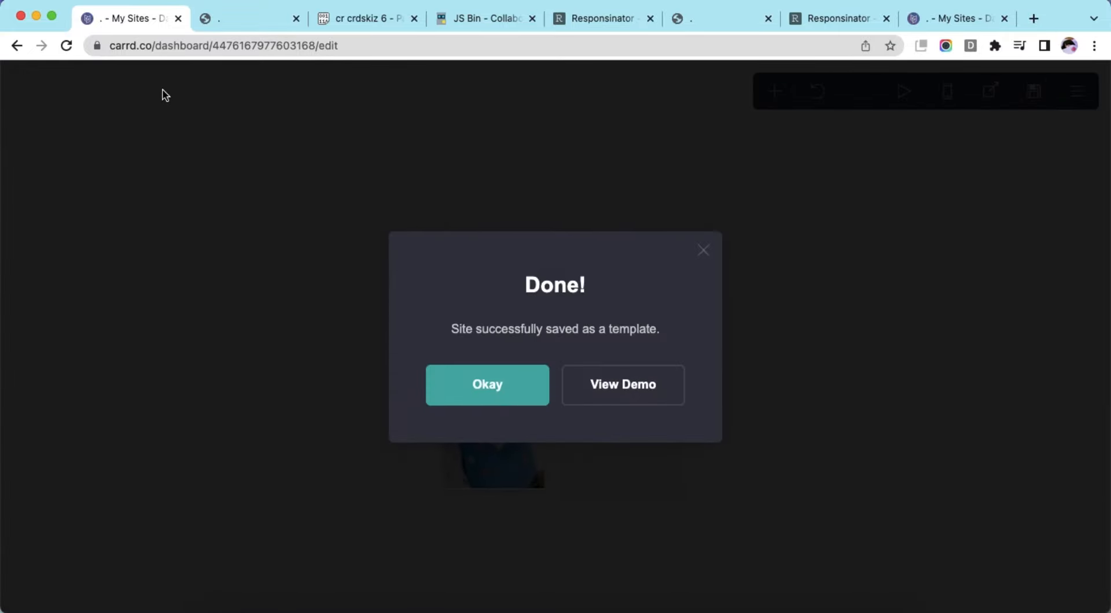
{"action": "left_click", "coordinate": [252, 20]}
{"action": "left_click", "coordinate": [223, 46]}
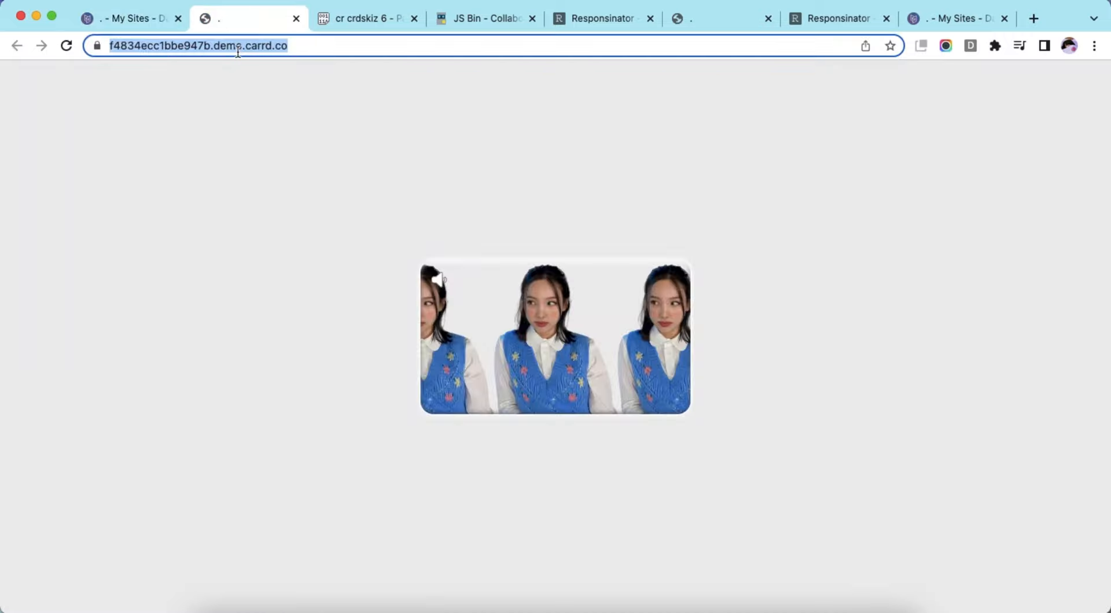
{"action": "key", "text": "Return"}
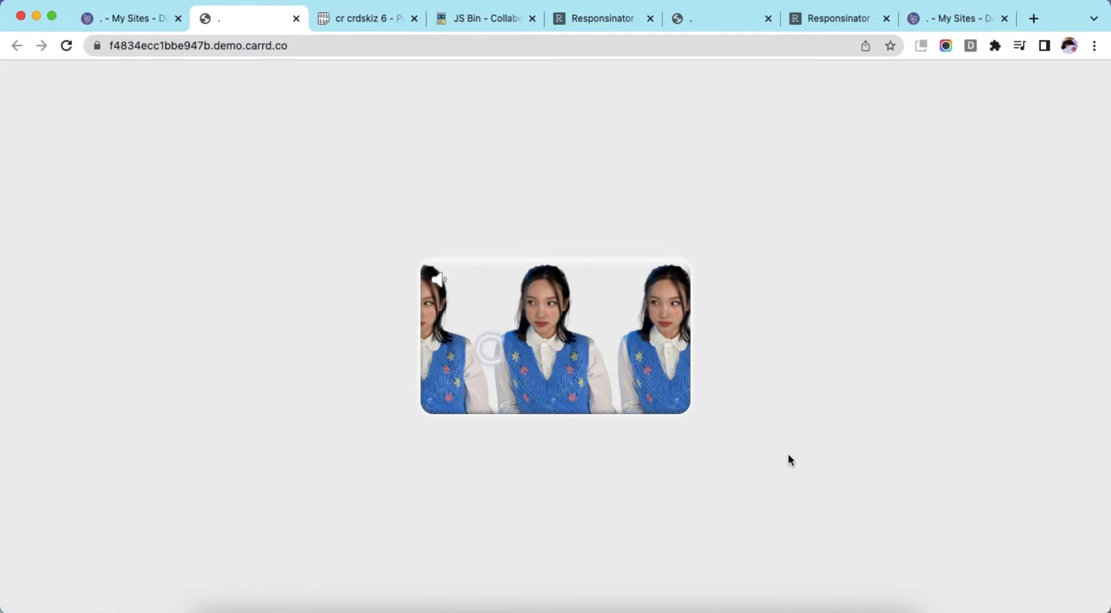
- Reopen the portrait image's crop, raise its lower edge slightly and accept it
{"action": "left_click", "coordinate": [170, 26]}
{"action": "left_click", "coordinate": [486, 385]}
{"action": "left_click", "coordinate": [491, 431]}
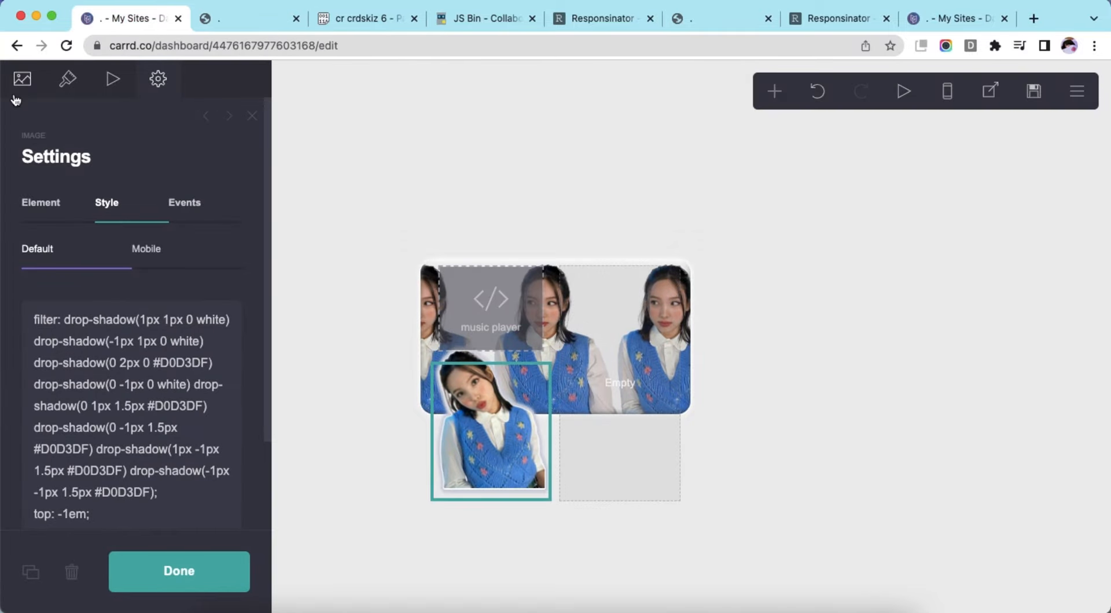
{"action": "left_click", "coordinate": [18, 89]}
{"action": "left_click", "coordinate": [133, 257]}
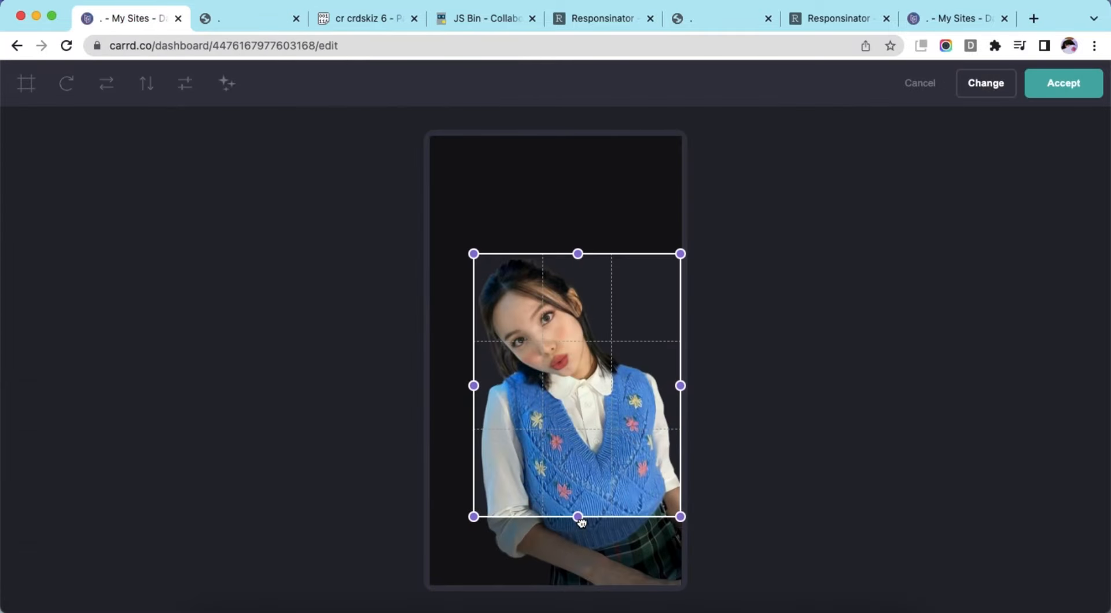
{"action": "left_click", "coordinate": [1063, 82]}
- Save the recropped site, reload its demo page and refresh the Responsinator phone preview
{"action": "left_click", "coordinate": [1033, 91]}
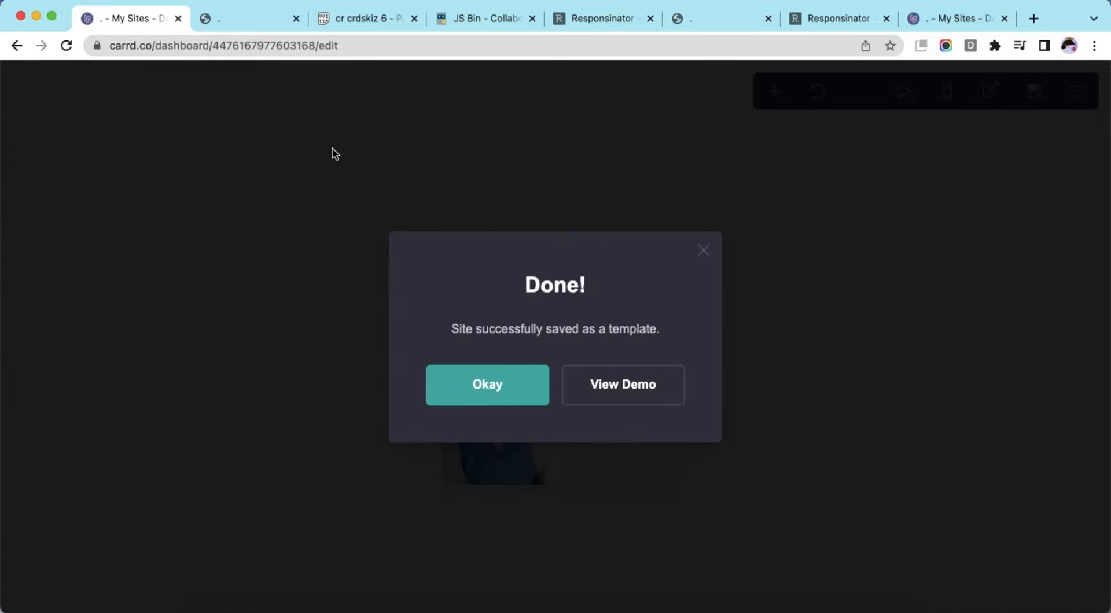
{"action": "left_click", "coordinate": [257, 20]}
{"action": "left_click", "coordinate": [256, 45]}
{"action": "key", "text": "Return"}
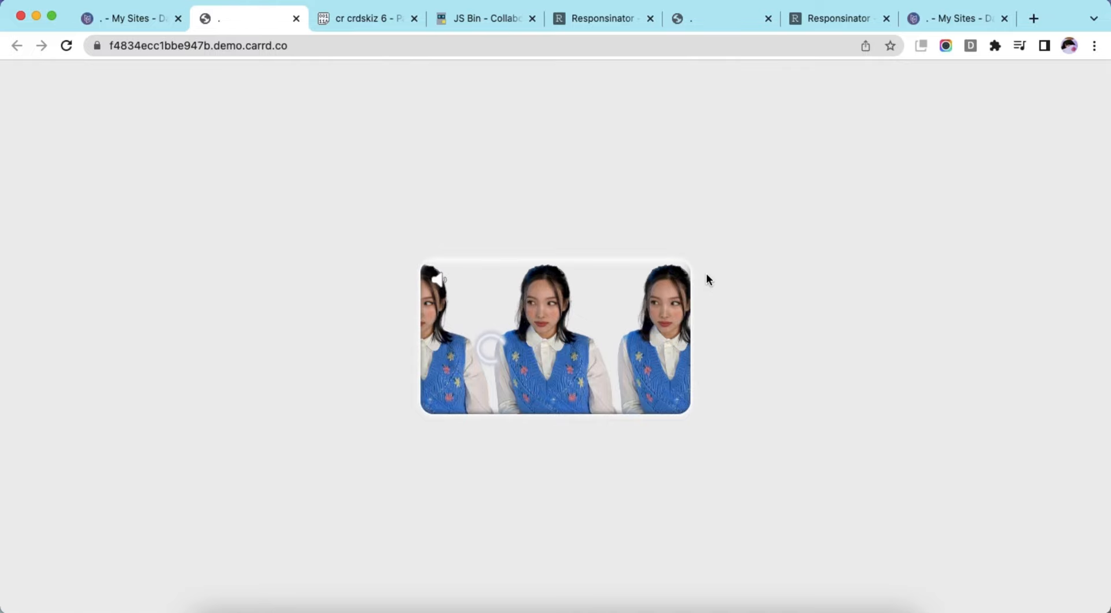
{"action": "left_click", "coordinate": [581, 19]}
{"action": "left_click", "coordinate": [583, 46]}
{"action": "key", "text": "Return"}
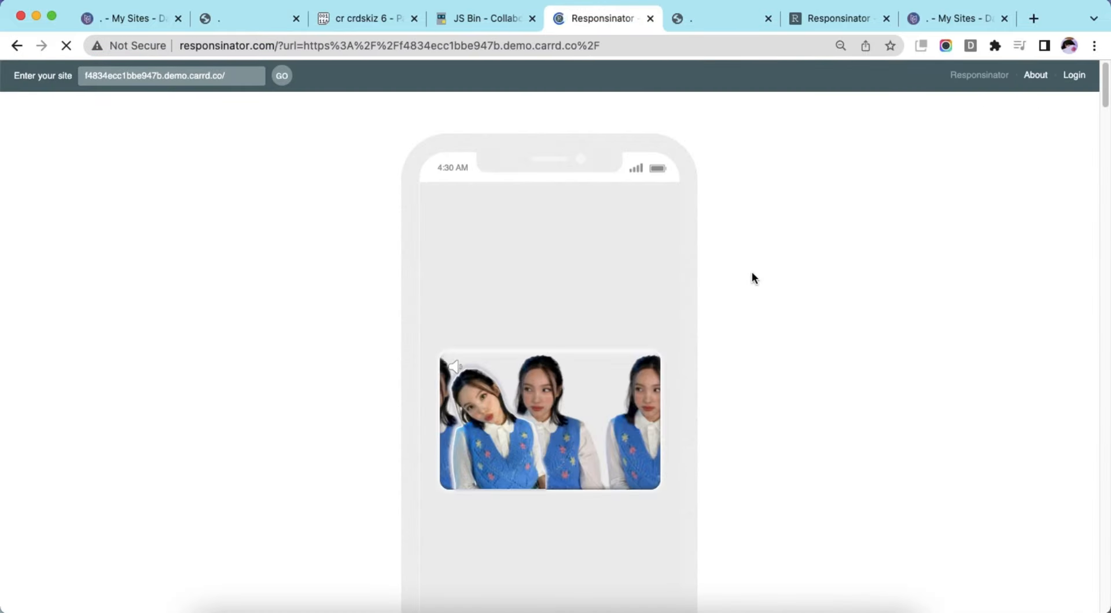
- Return to the Carrd editor and add a text element reading Name to the empty column beside the music player
{"action": "left_click", "coordinate": [130, 19]}
{"action": "left_click", "coordinate": [491, 392]}
{"action": "left_click", "coordinate": [862, 358]}
{"action": "left_click", "coordinate": [774, 91]}
{"action": "left_click", "coordinate": [611, 151]}
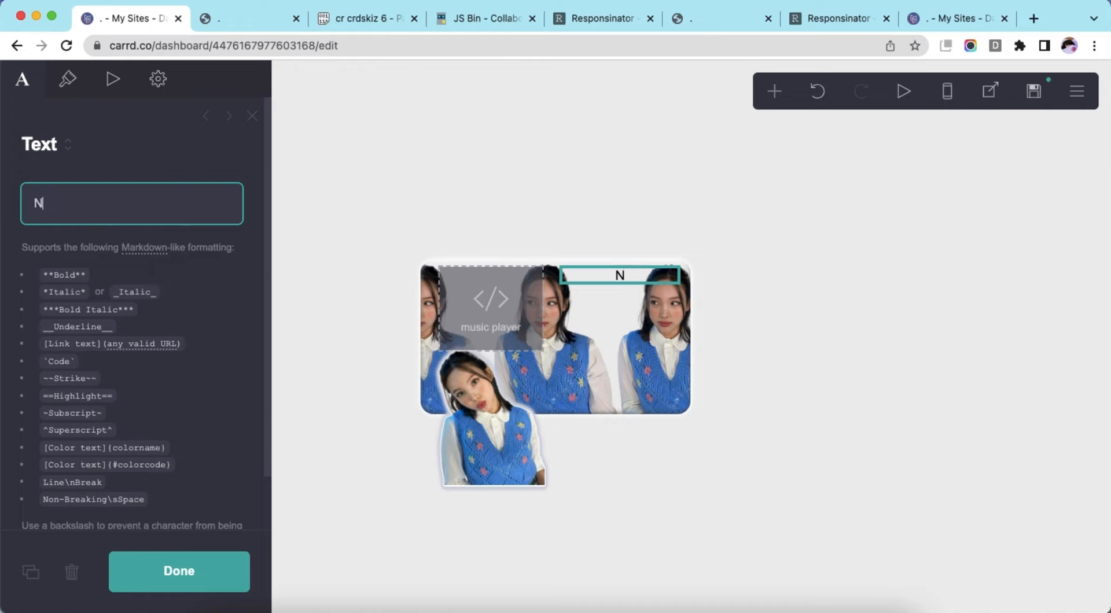
- Set the Name text's colour to #FFFFFF, size to 3, line spacing to 1.25 and alignment to Left
{"action": "left_click", "coordinate": [68, 79]}
{"action": "left_click", "coordinate": [143, 238]}
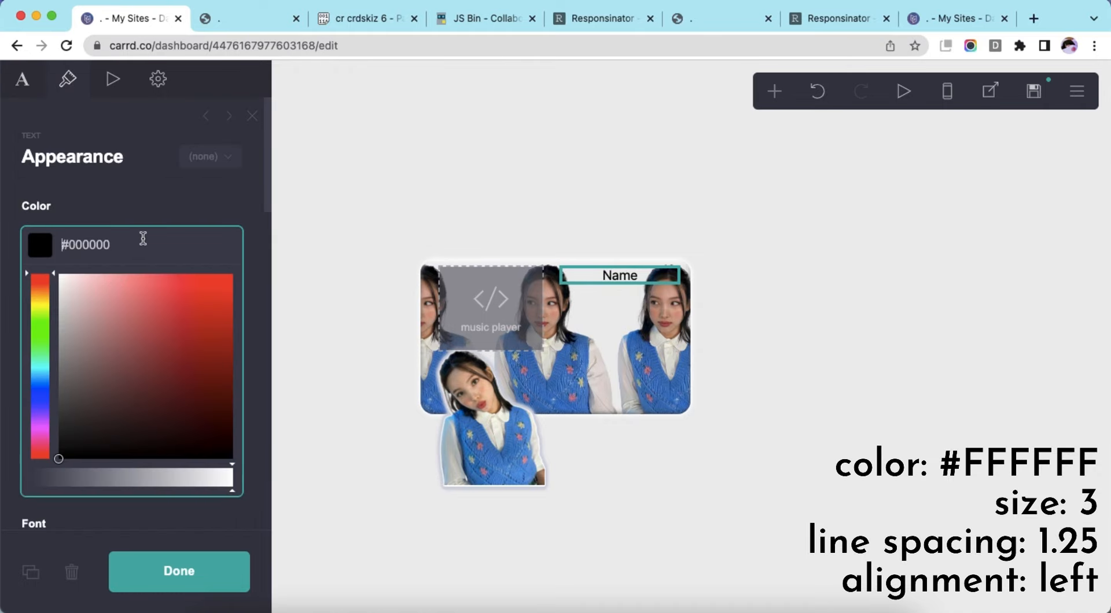
{"action": "left_click", "coordinate": [106, 205]}
{"action": "type", "text": "3"}
{"action": "scroll", "coordinate": [243, 407], "scroll_direction": "down", "scroll_amount": 5}
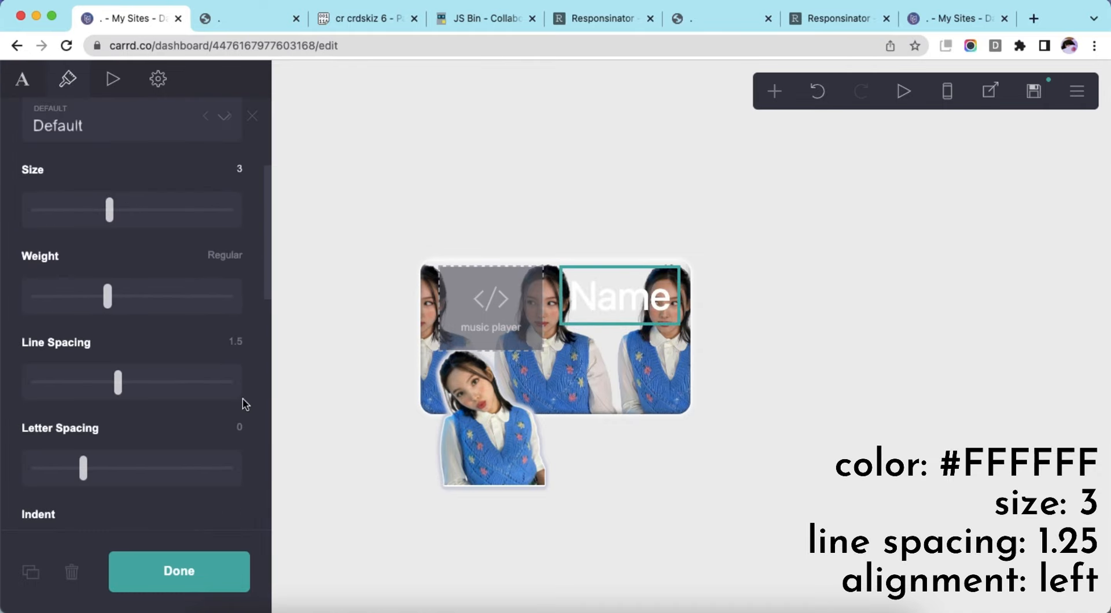
{"action": "type", "text": "1.25"}
{"action": "key", "text": "Return"}
{"action": "scroll", "coordinate": [203, 403], "scroll_direction": "down", "scroll_amount": 10}
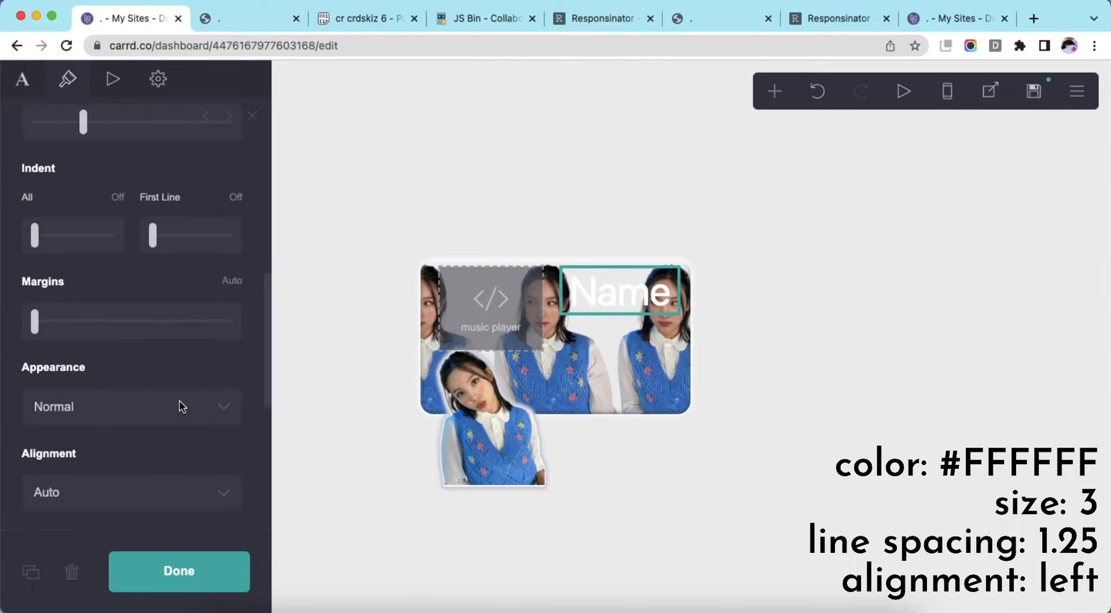
{"action": "left_click", "coordinate": [150, 398]}
{"action": "left_click", "coordinate": [163, 416]}
- Switch the Name text's mobile appearance to Manual with size 3.5 and line spacing 1.4
{"action": "scroll", "coordinate": [184, 428], "scroll_direction": "down", "scroll_amount": 5}
{"action": "left_click", "coordinate": [949, 94]}
{"action": "left_click", "coordinate": [238, 440]}
{"action": "scroll", "coordinate": [243, 446], "scroll_direction": "down", "scroll_amount": 4}
{"action": "left_click", "coordinate": [235, 289]}
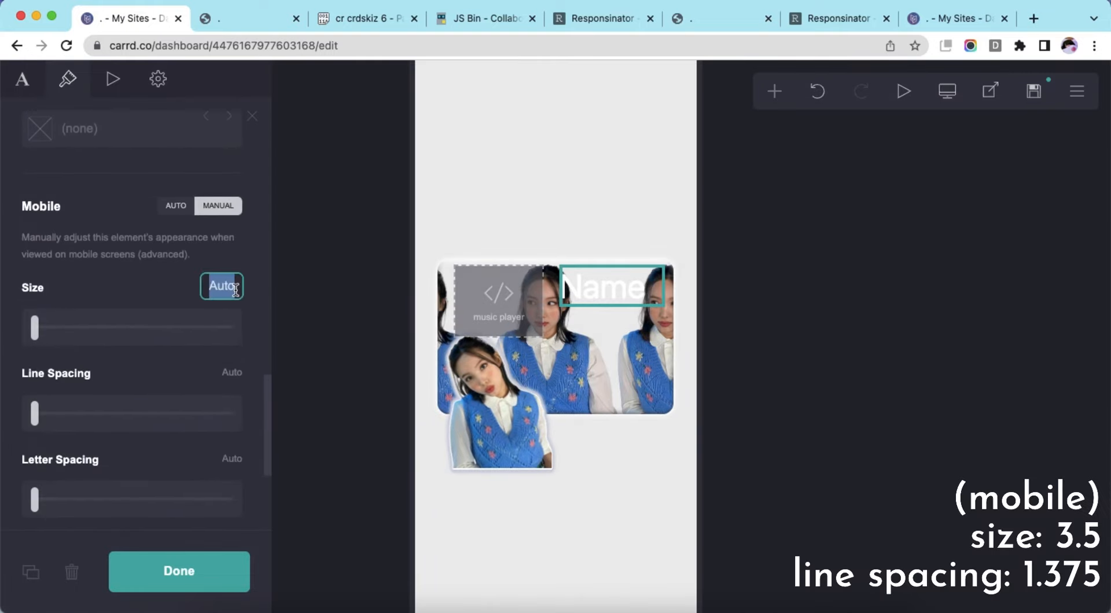
{"action": "key", "text": "Return"}
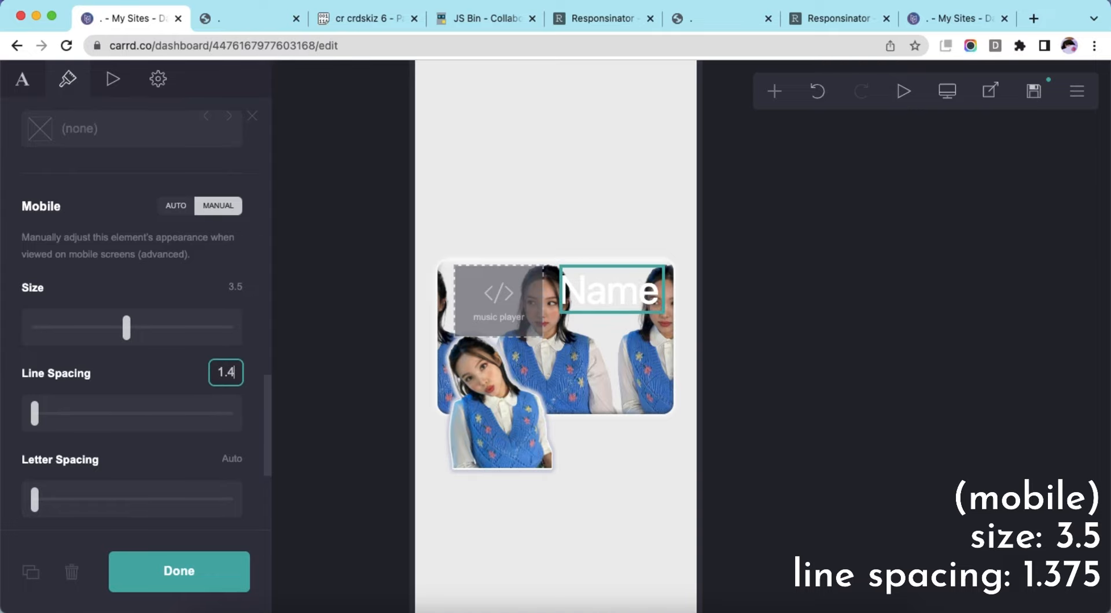
{"action": "key", "text": "Return"}
{"action": "scroll", "coordinate": [185, 421], "scroll_direction": "down", "scroll_amount": 4}
{"action": "left_click", "coordinate": [545, 555]}
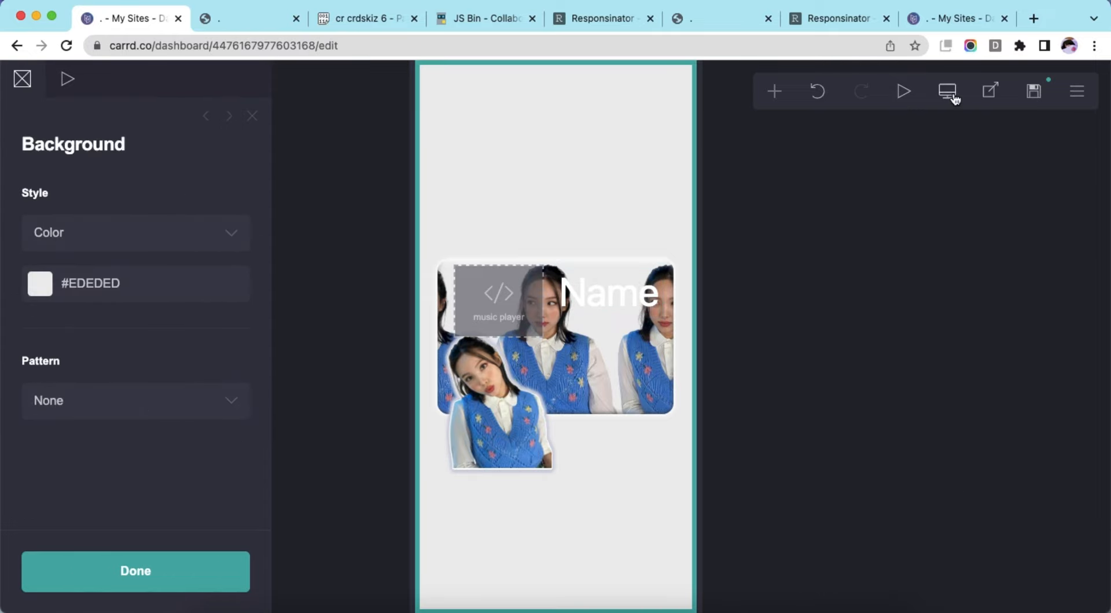
- Return to the desktop view and open the Name text's default custom styles
{"action": "left_click", "coordinate": [947, 91]}
{"action": "left_click", "coordinate": [613, 293]}
{"action": "left_click", "coordinate": [158, 79]}
{"action": "left_click", "coordinate": [146, 202]}
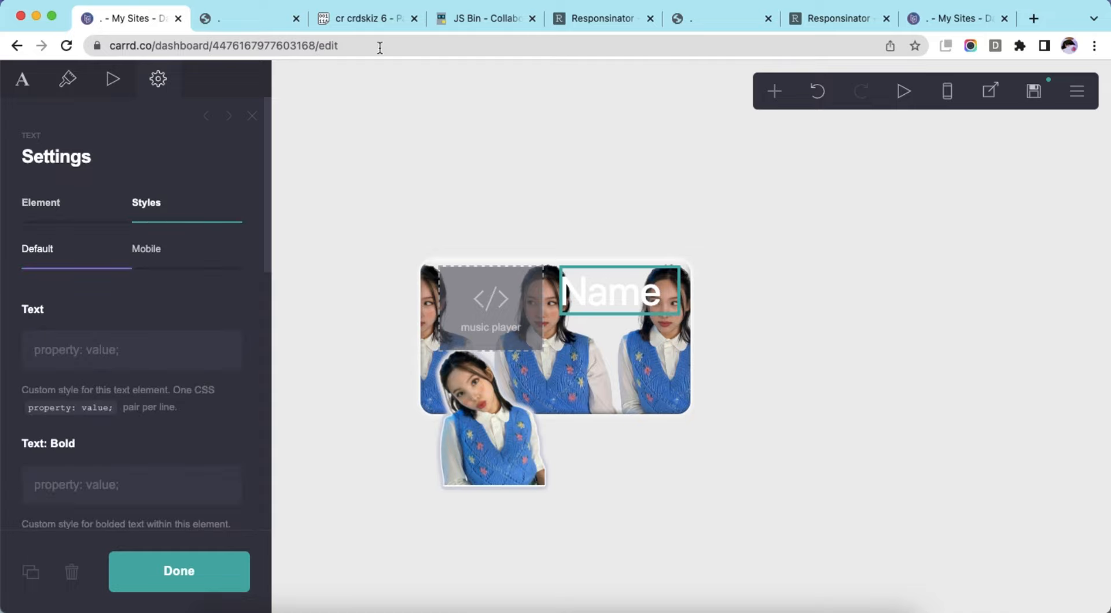
- Copy the NAME TEXT CSS (fontanio font, drop-shadow filters, text-shadow) from Pastebin into the Name element's Text custom style
{"action": "left_click", "coordinate": [365, 18]}
{"action": "scroll", "coordinate": [235, 325], "scroll_direction": "down", "scroll_amount": 3}
{"action": "scroll", "coordinate": [83, 247], "scroll_direction": "up", "scroll_amount": 1}
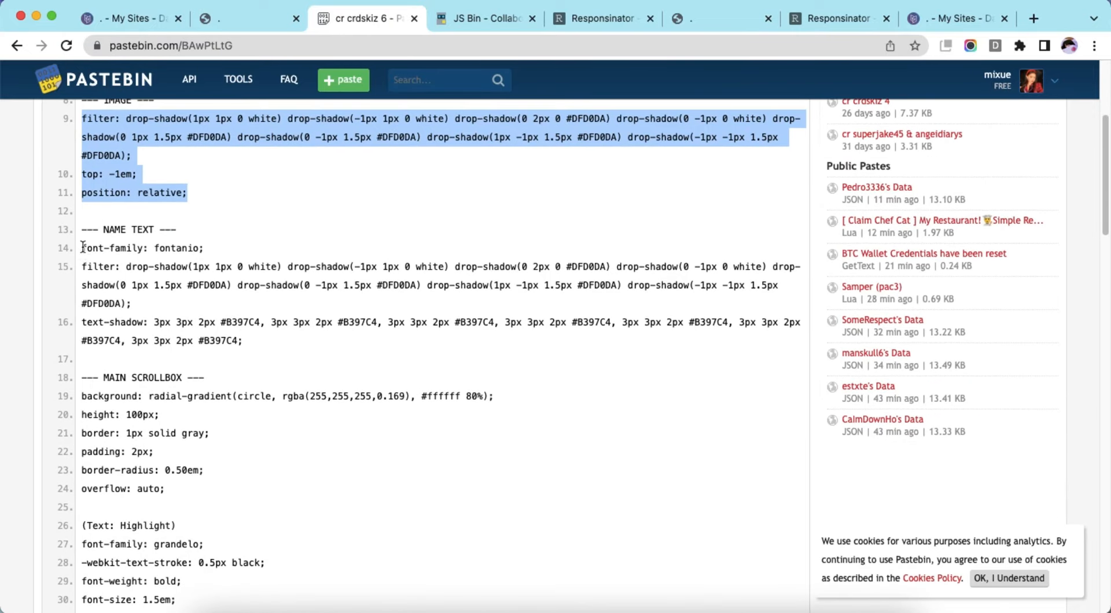
{"action": "left_click_drag", "start_coordinate": [83, 247], "coordinate": [256, 340]}
{"action": "right_click", "coordinate": [256, 336]}
{"action": "left_click", "coordinate": [280, 368]}
{"action": "left_click", "coordinate": [128, 18]}
{"action": "right_click", "coordinate": [109, 346]}
{"action": "left_click", "coordinate": [165, 458]}
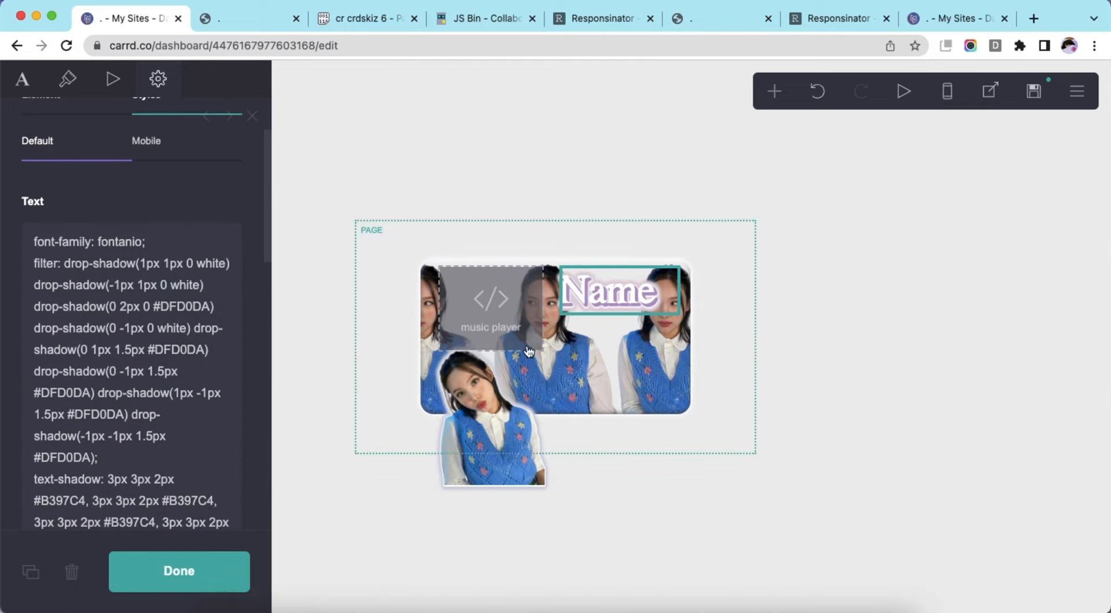
- Change the 0 2px 0 drop-shadow colour in the Name text's custom style to #D0D3DF and copy the new code
{"action": "left_click", "coordinate": [840, 348]}
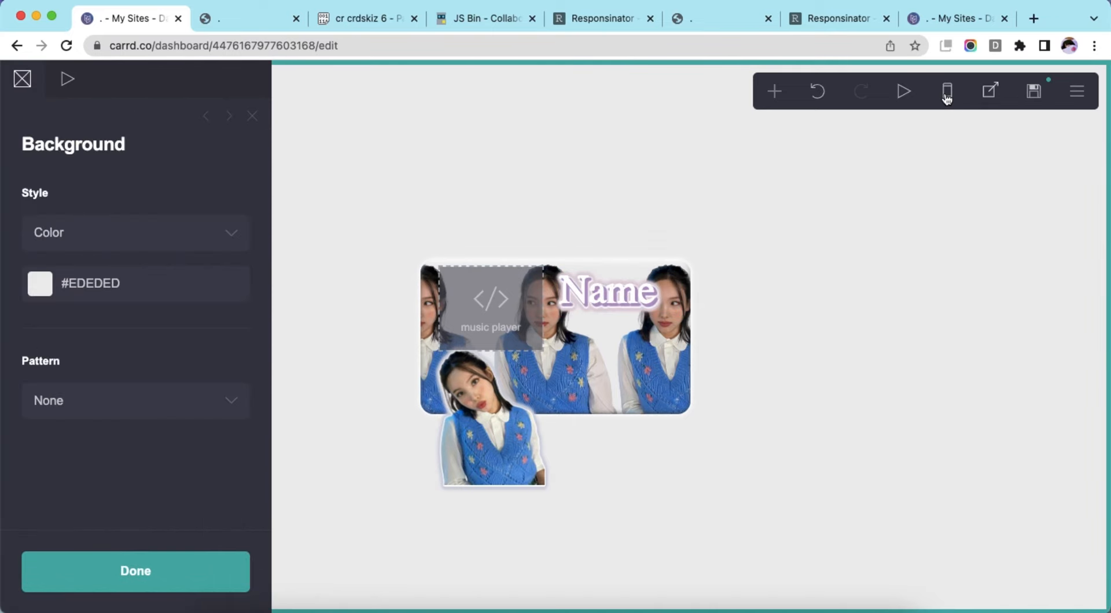
{"action": "left_click", "coordinate": [946, 93]}
{"action": "left_click", "coordinate": [946, 93]}
{"action": "left_click", "coordinate": [608, 290]}
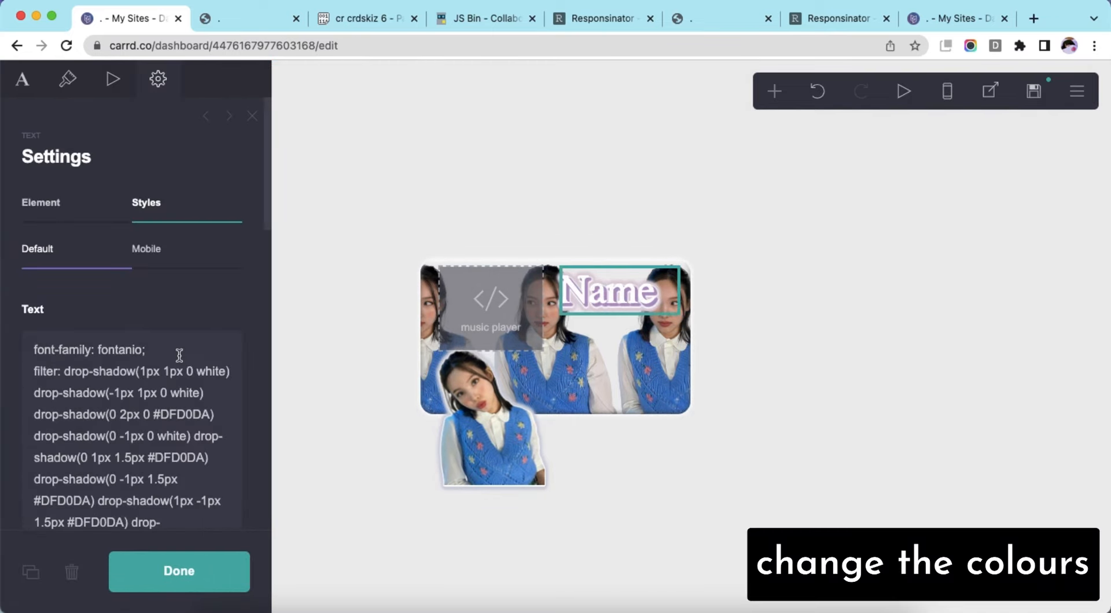
{"action": "scroll", "coordinate": [178, 355], "scroll_direction": "down", "scroll_amount": 2}
{"action": "double_click", "coordinate": [187, 313]}
{"action": "type", "text": "D"}
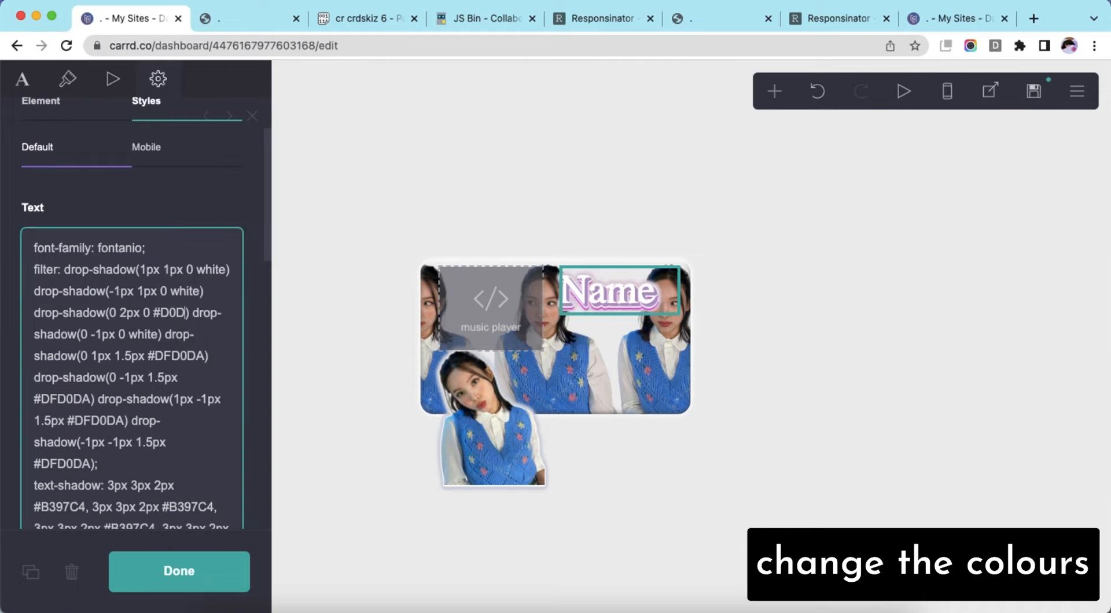
{"action": "type", "text": "0D3DF"}
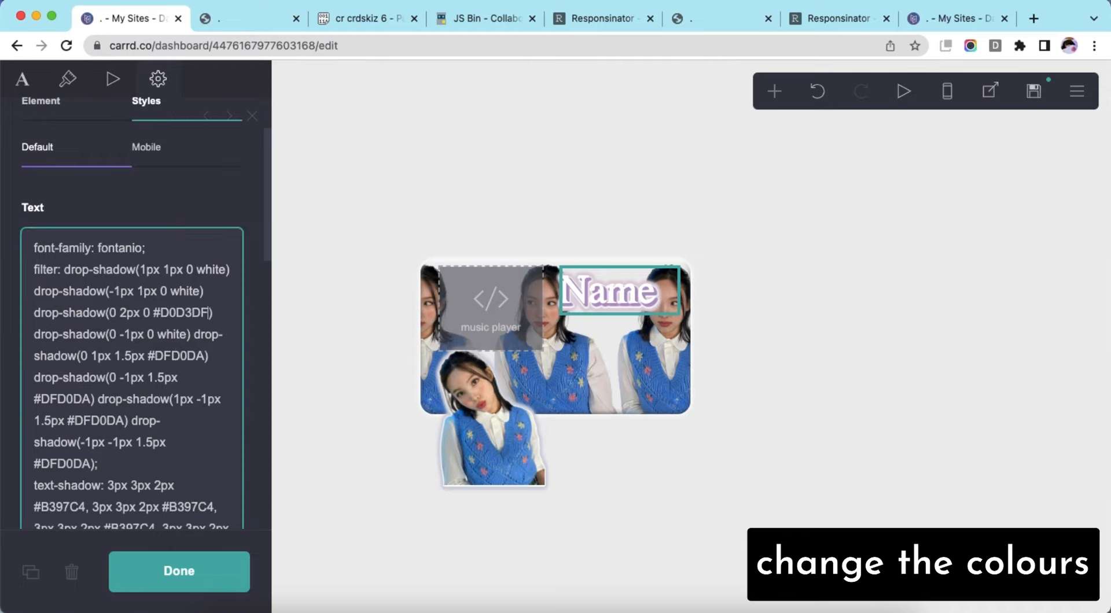
{"action": "right_click", "coordinate": [193, 315]}
{"action": "left_click", "coordinate": [212, 351]}
- Replace the remaining four #DFD0DA drop-shadow colours in the Name text's custom style with #D0D3DF
{"action": "right_click", "coordinate": [189, 355]}
{"action": "left_click", "coordinate": [205, 368]}
{"action": "right_click", "coordinate": [64, 399]}
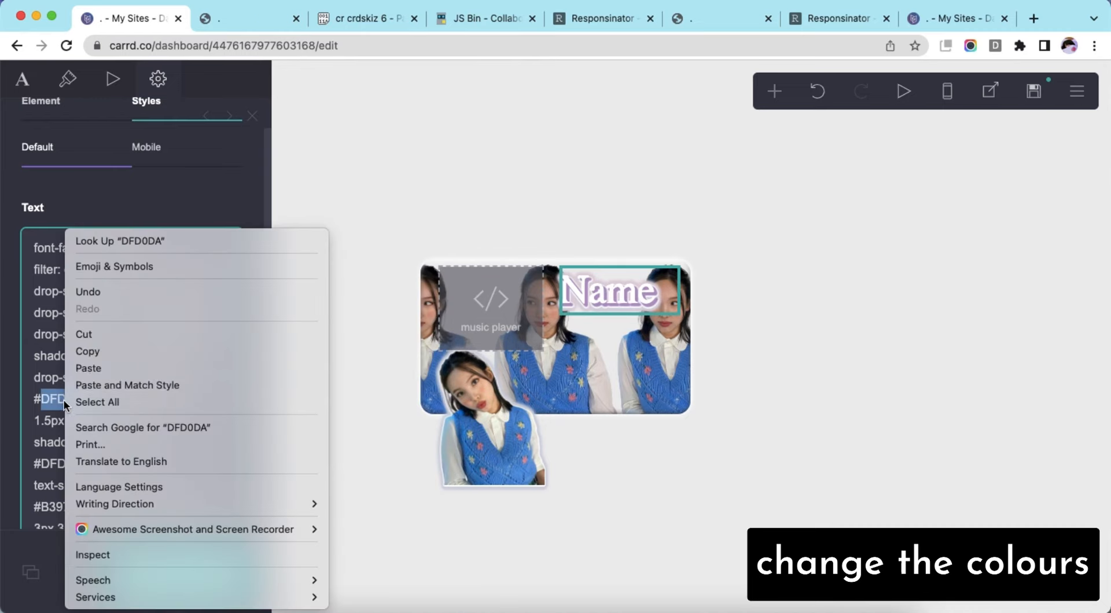
{"action": "left_click", "coordinate": [169, 384]}
{"action": "right_click", "coordinate": [109, 423]}
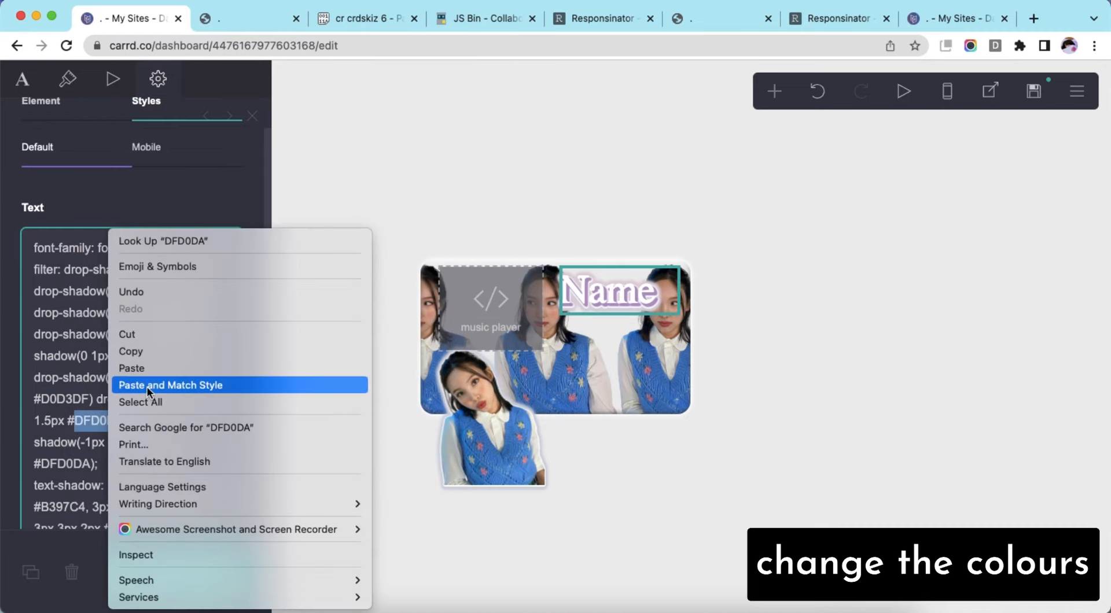
{"action": "left_click", "coordinate": [174, 384]}
{"action": "right_click", "coordinate": [124, 442]}
{"action": "left_click", "coordinate": [162, 390]}
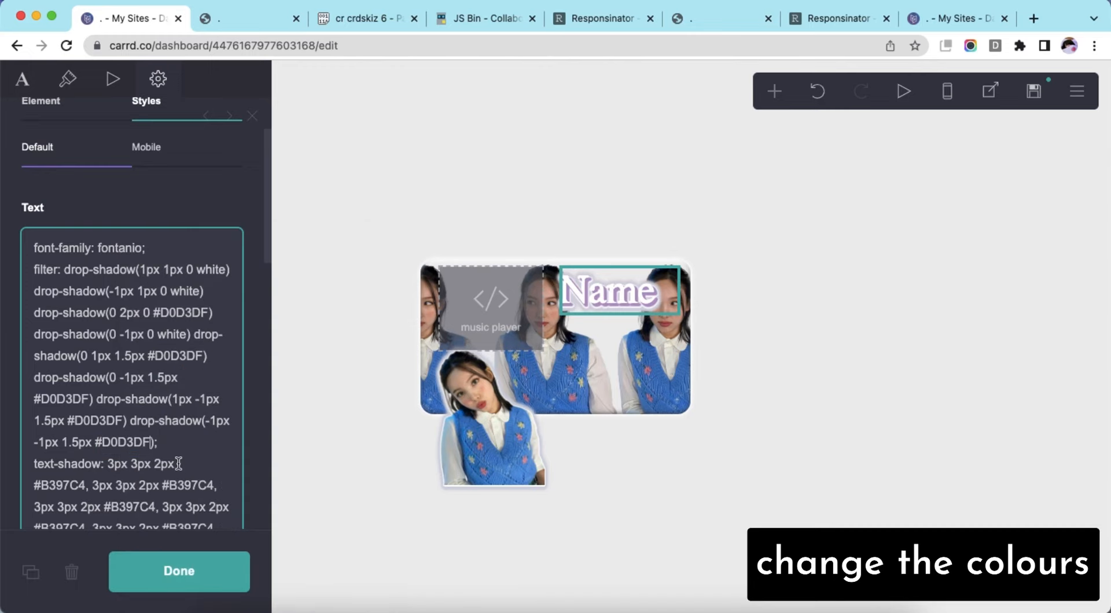
{"action": "left_click", "coordinate": [825, 404]}
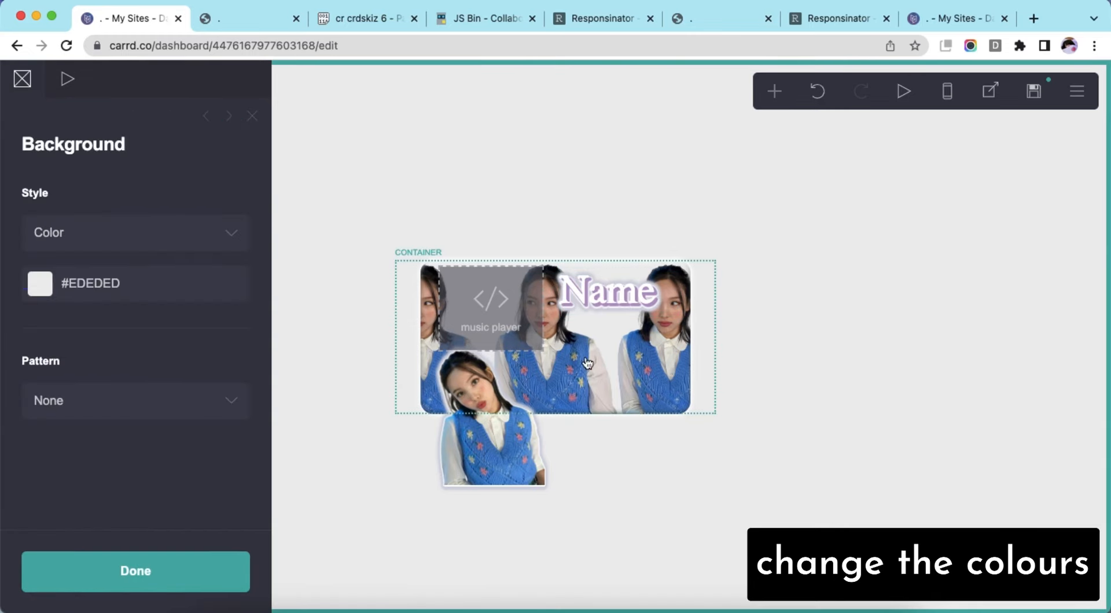
- Set the first text-shadow colour in the Name text's custom style to #97ABC4 and copy the new code
{"action": "left_click", "coordinate": [613, 300]}
{"action": "scroll", "coordinate": [78, 403], "scroll_direction": "down", "scroll_amount": 5}
{"action": "double_click", "coordinate": [63, 372]}
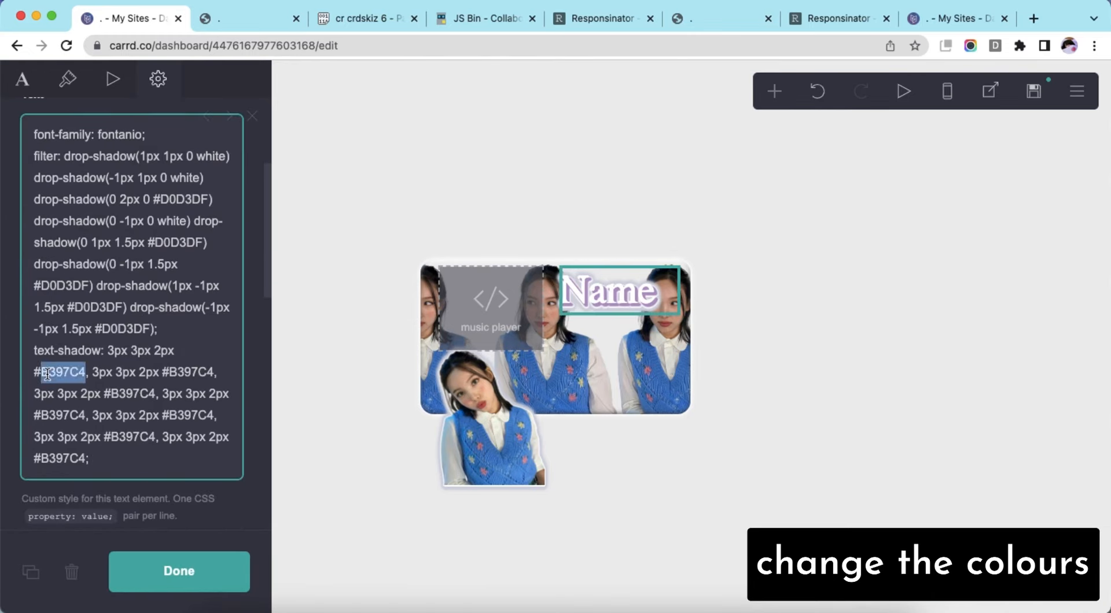
{"action": "type", "text": "97ABC"}
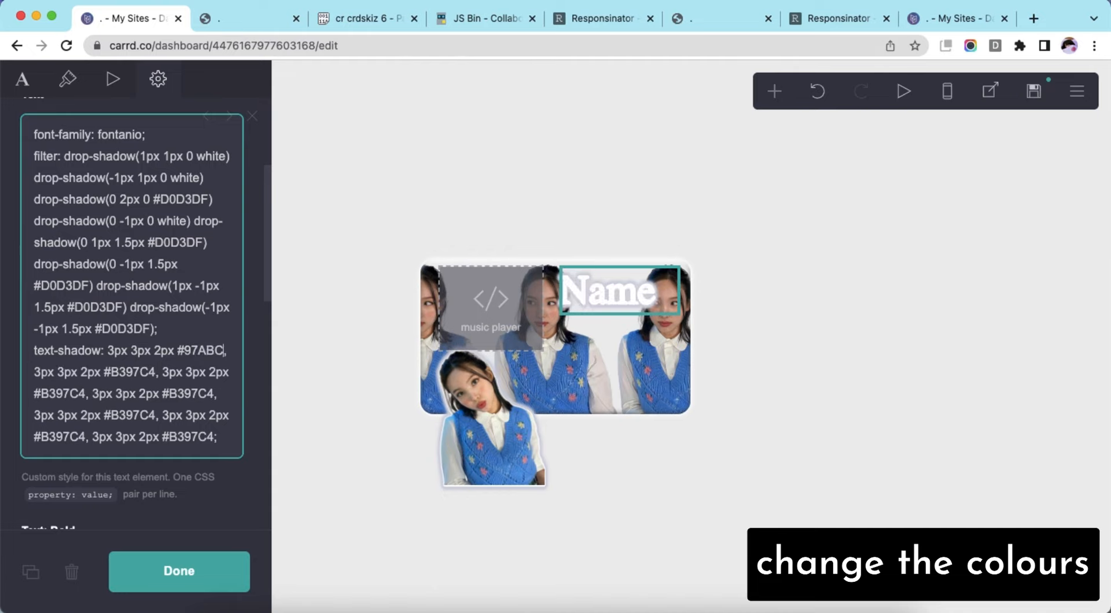
{"action": "type", "text": "4"}
{"action": "right_click", "coordinate": [62, 372]}
{"action": "left_click", "coordinate": [85, 351]}
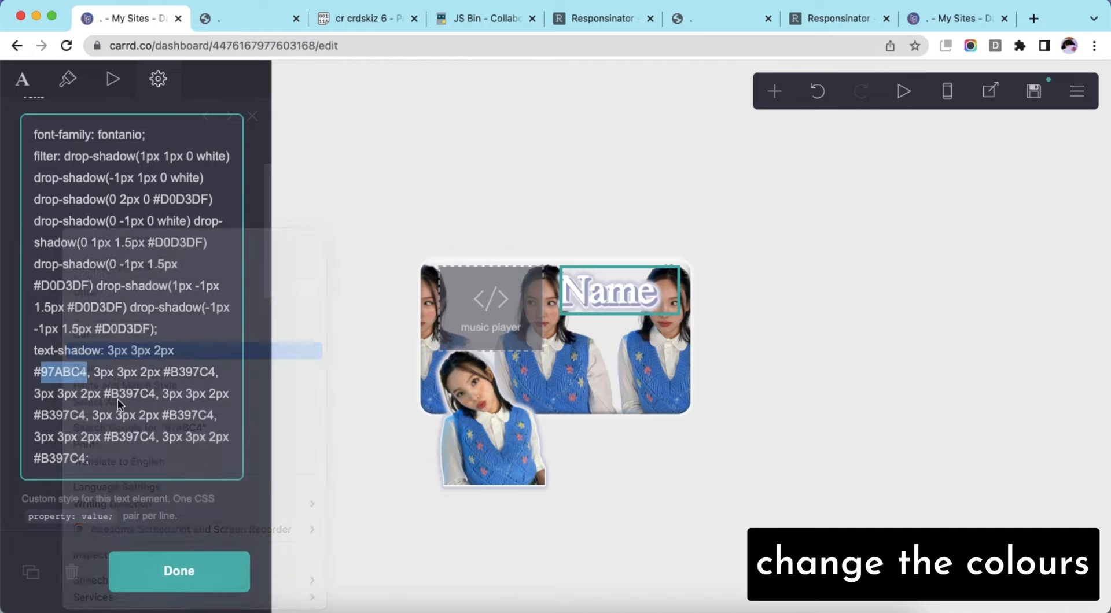
- Replace the remaining six #B397C4 text-shadow colours in the Name text's custom style with #97ABC4
{"action": "right_click", "coordinate": [193, 372]}
{"action": "left_click", "coordinate": [215, 370]}
{"action": "right_click", "coordinate": [127, 390]}
{"action": "left_click", "coordinate": [141, 384]}
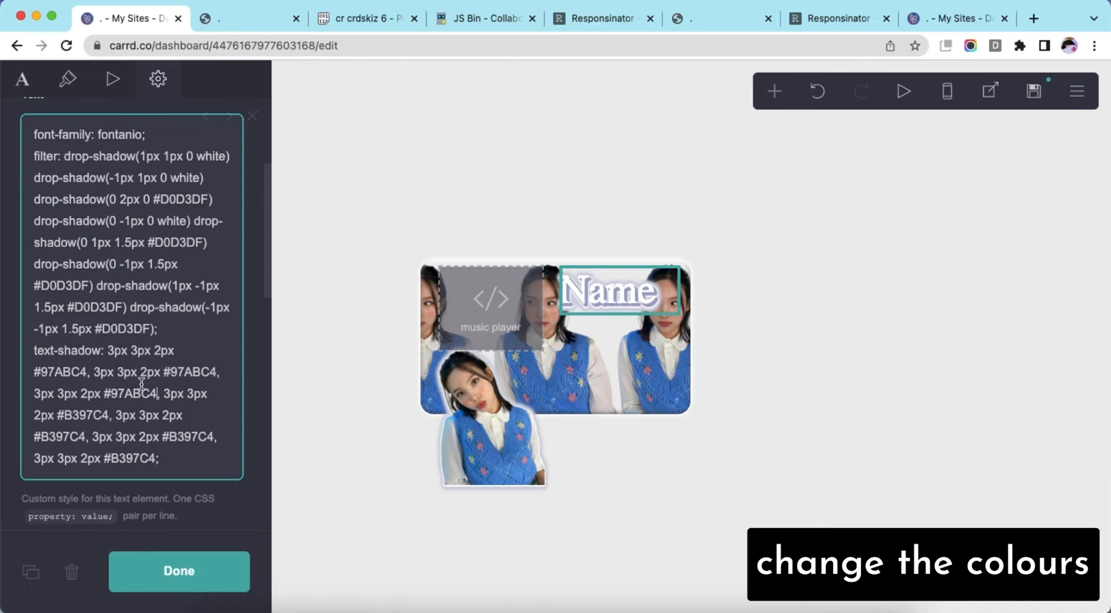
{"action": "right_click", "coordinate": [76, 412]}
{"action": "left_click", "coordinate": [101, 387]}
{"action": "right_click", "coordinate": [58, 441]}
{"action": "left_click", "coordinate": [174, 385]}
{"action": "right_click", "coordinate": [200, 440]}
{"action": "left_click", "coordinate": [240, 385]}
{"action": "right_click", "coordinate": [124, 457]}
{"action": "left_click", "coordinate": [176, 386]}
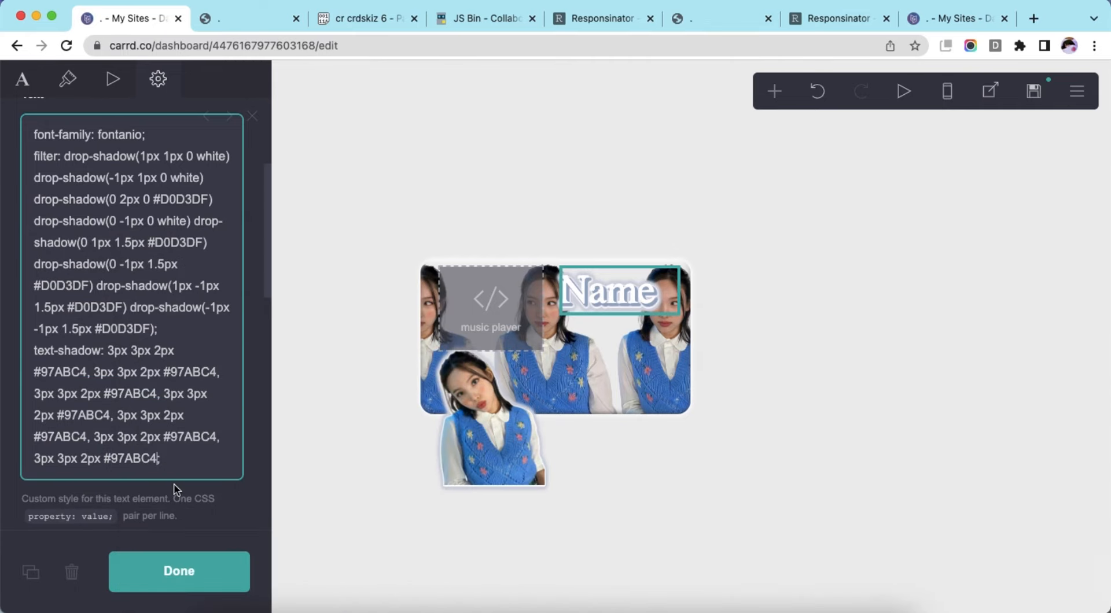
- Add a Code embed element labelled misc beneath the image container
{"action": "left_click", "coordinate": [872, 317]}
{"action": "left_click", "coordinate": [946, 91]}
{"action": "left_click", "coordinate": [946, 92]}
{"action": "left_click", "coordinate": [774, 90]}
{"action": "left_click", "coordinate": [701, 390]}
{"action": "left_click", "coordinate": [151, 384]}
{"action": "type", "text": "misc"}
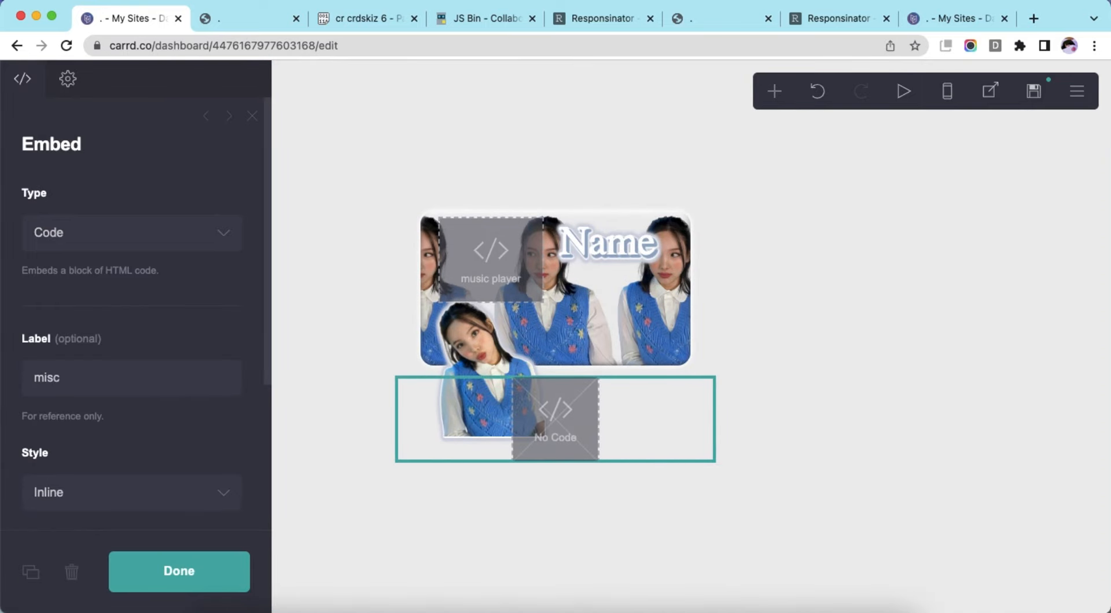
- Enter an opening <style> and a closing </style> tag on separate lines as the misc embed's code
{"action": "scroll", "coordinate": [153, 384], "scroll_direction": "down", "scroll_amount": 5}
{"action": "left_click", "coordinate": [178, 443]}
{"action": "type", "text": "<style"}
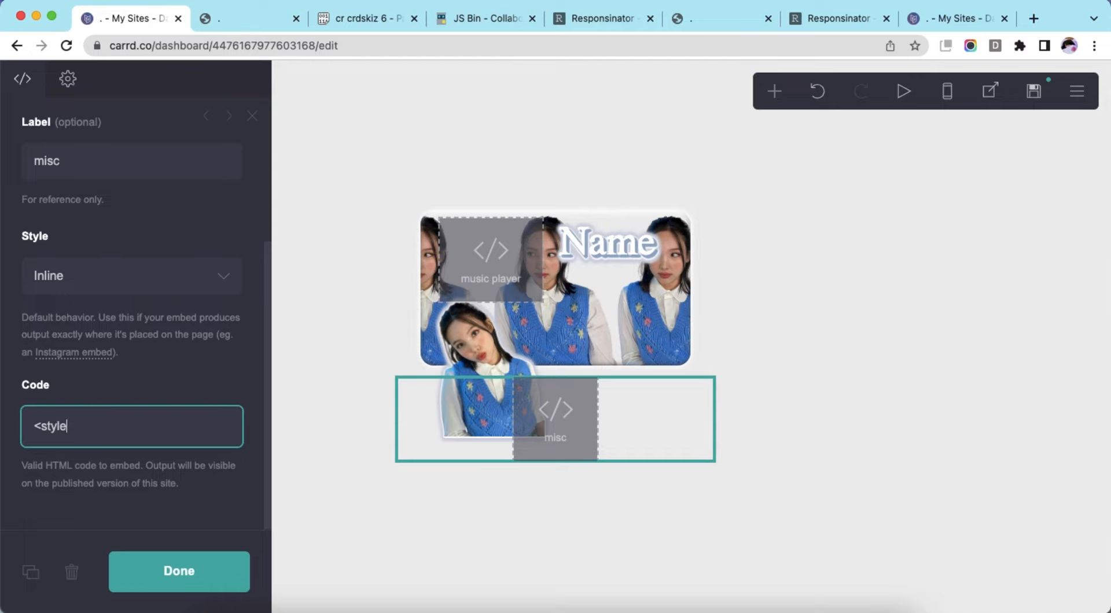
{"action": "type", "text": ">"}
{"action": "key", "text": "Return"}
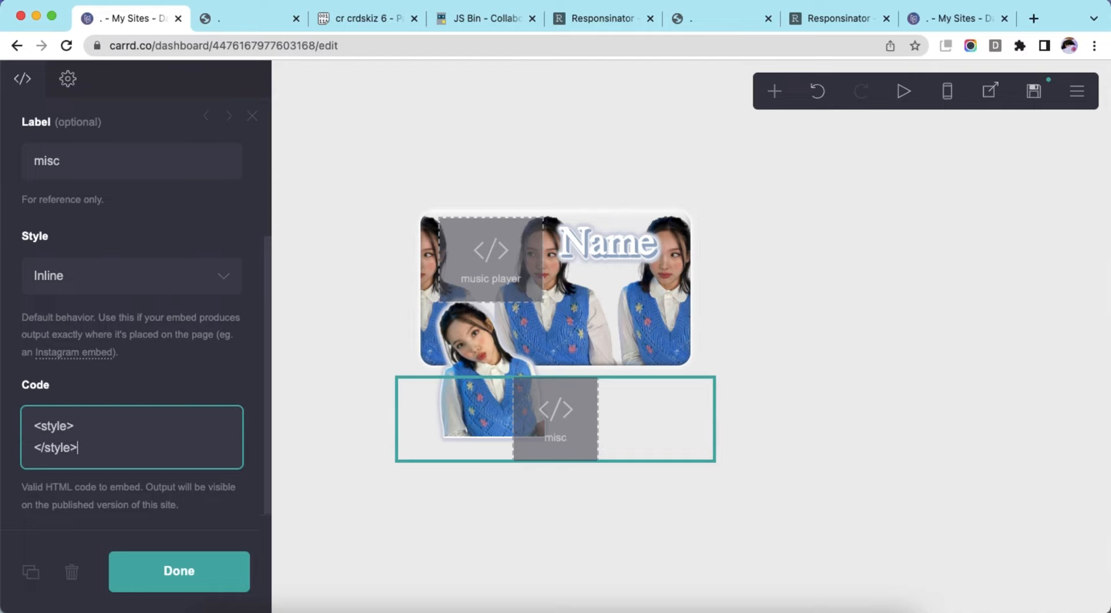
{"action": "left_click", "coordinate": [356, 18]}
{"action": "scroll", "coordinate": [170, 303], "scroll_direction": "down", "scroll_amount": 15}
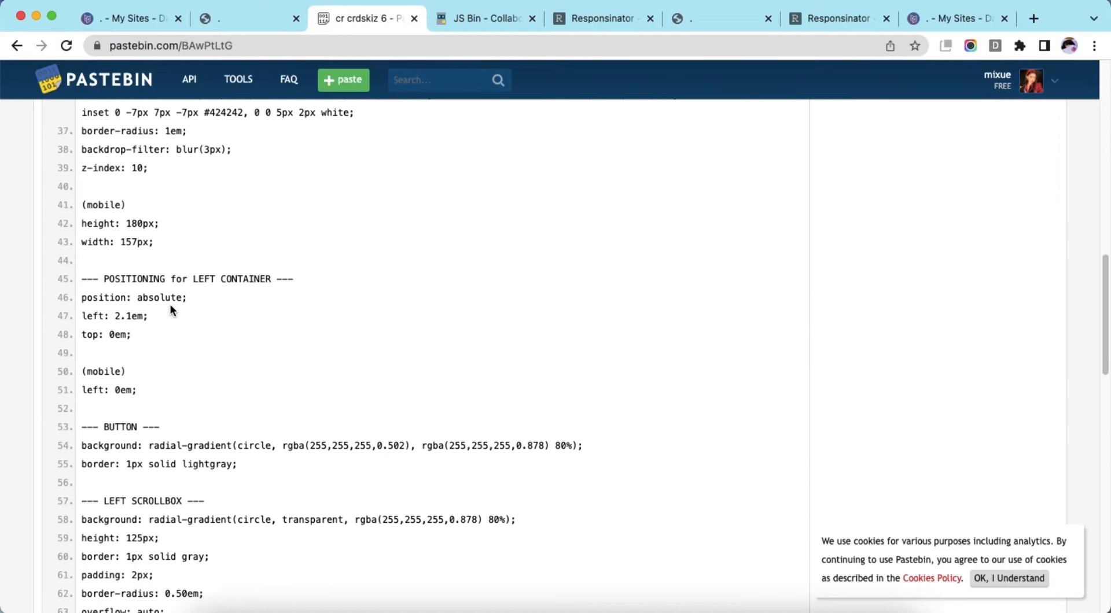
{"action": "scroll", "coordinate": [171, 305], "scroll_direction": "down", "scroll_amount": 10}
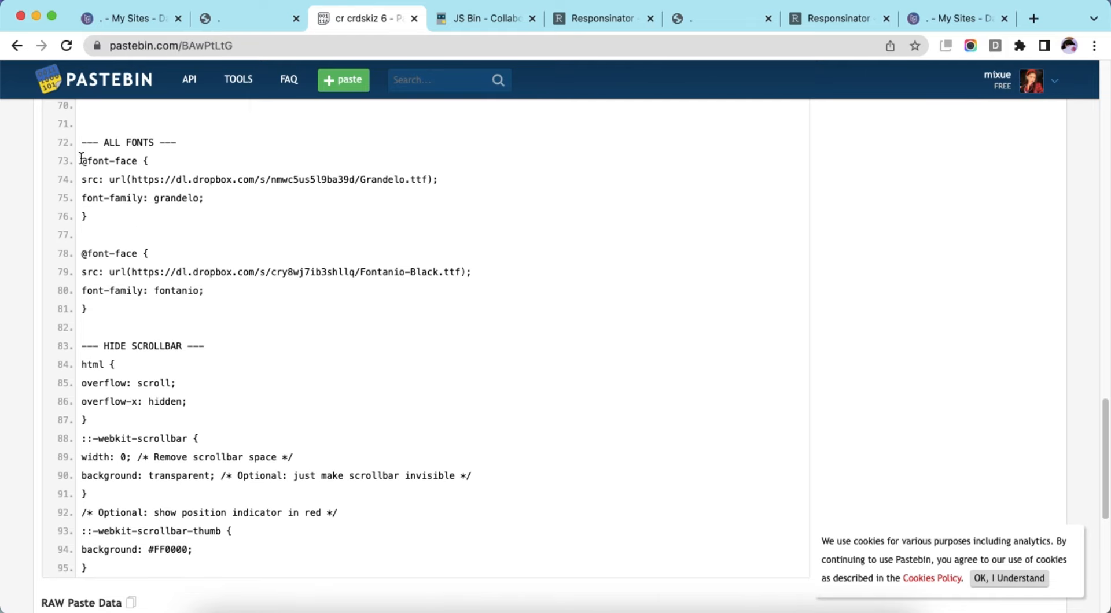
{"action": "left_click_drag", "start_coordinate": [81, 161], "coordinate": [119, 315]}
{"action": "right_click", "coordinate": [170, 214]}
{"action": "left_click", "coordinate": [196, 250]}
{"action": "left_click", "coordinate": [124, 27]}
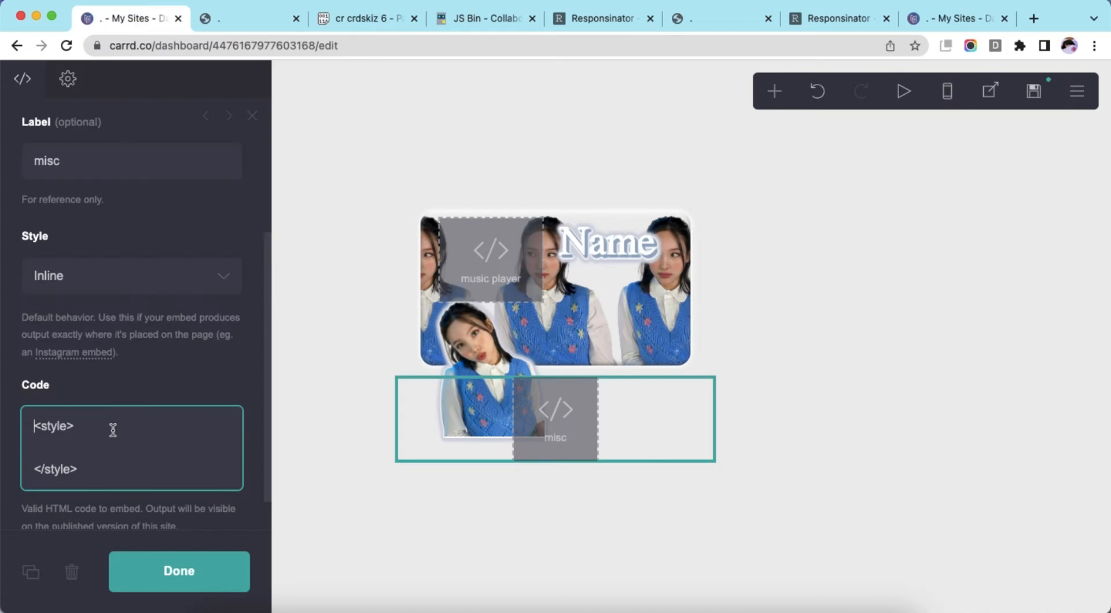
{"action": "right_click", "coordinate": [102, 447]}
{"action": "left_click", "coordinate": [151, 444]}
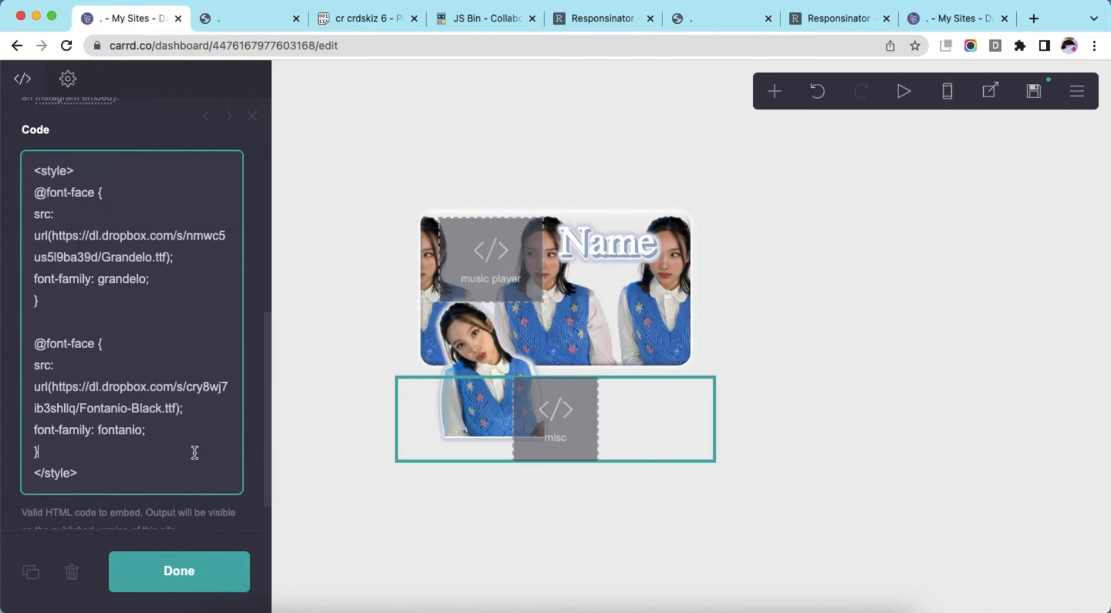
- Save the site as a template and reload its demo page to check the result
{"action": "left_click", "coordinate": [1033, 91]}
{"action": "left_click", "coordinate": [159, 570]}
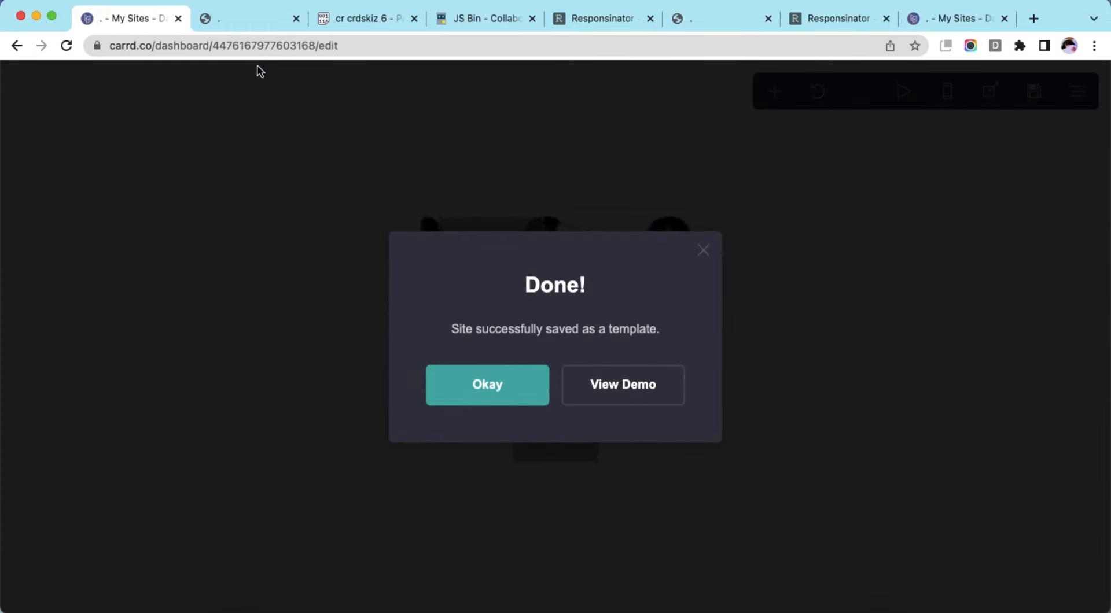
{"action": "left_click", "coordinate": [249, 18]}
{"action": "left_click", "coordinate": [280, 45]}
{"action": "key", "text": "Return"}
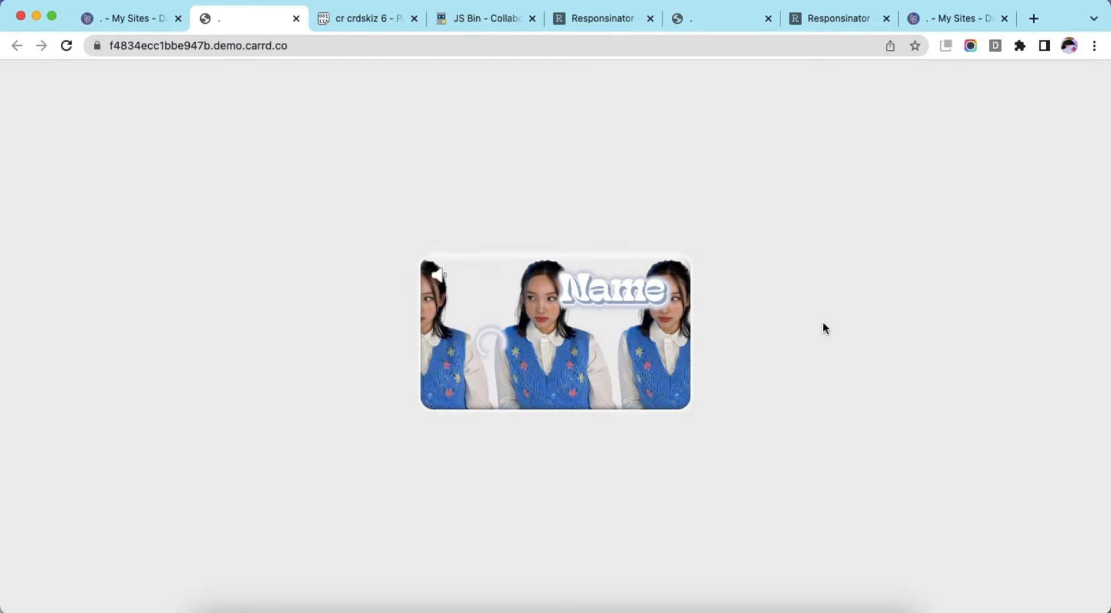
- Reload the demo's phone preview in Responsinator, and return to the Carrd editor, dismissing the save dialog
{"action": "left_click", "coordinate": [596, 17]}
{"action": "left_click", "coordinate": [605, 44]}
{"action": "key", "text": "Return"}
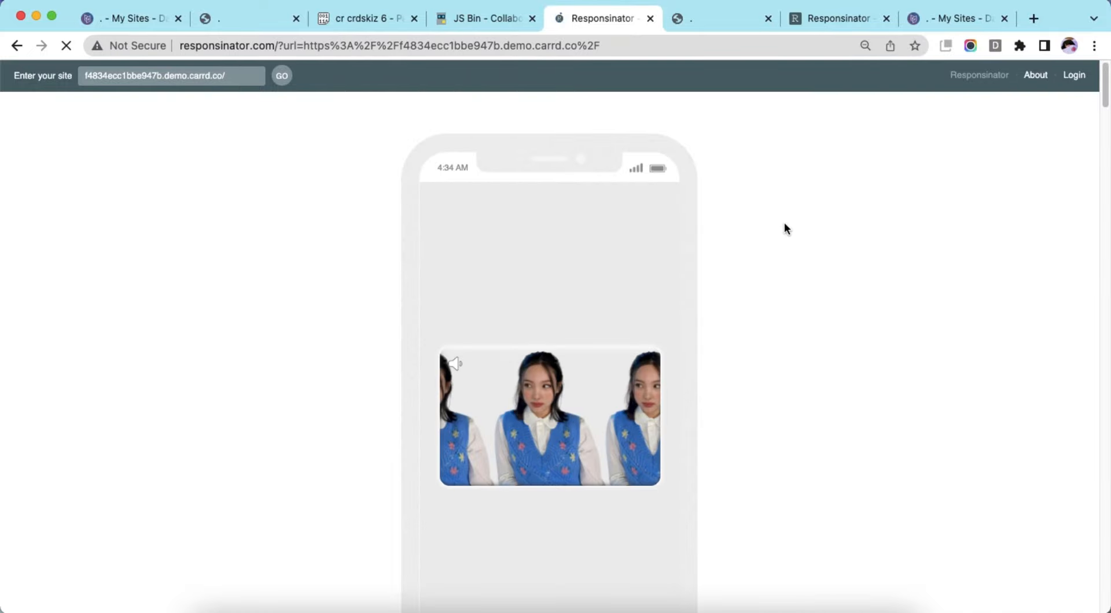
{"action": "left_click", "coordinate": [125, 18]}
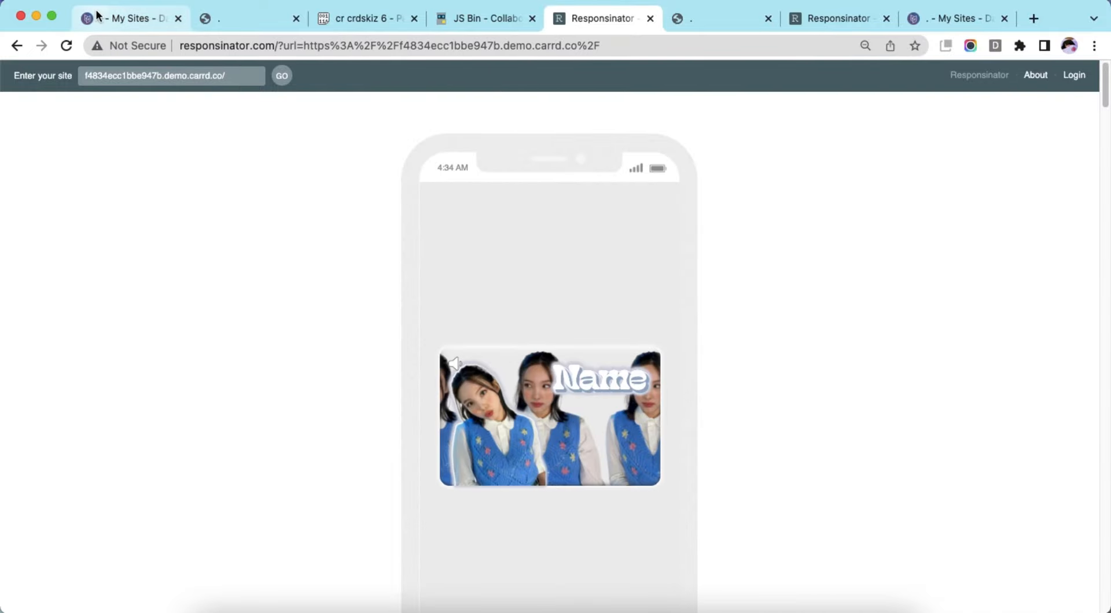
{"action": "left_click", "coordinate": [487, 384]}
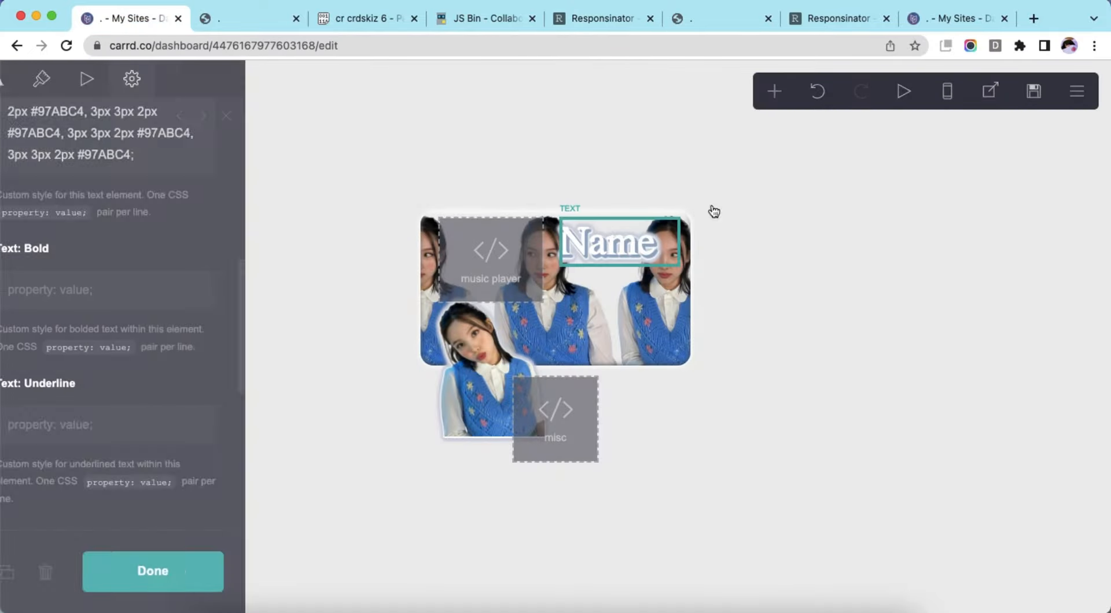
- Add a text element below Name and clear all the CSS from its default custom text style
{"action": "left_click", "coordinate": [774, 91]}
{"action": "left_click", "coordinate": [571, 149]}
{"action": "right_click", "coordinate": [158, 336]}
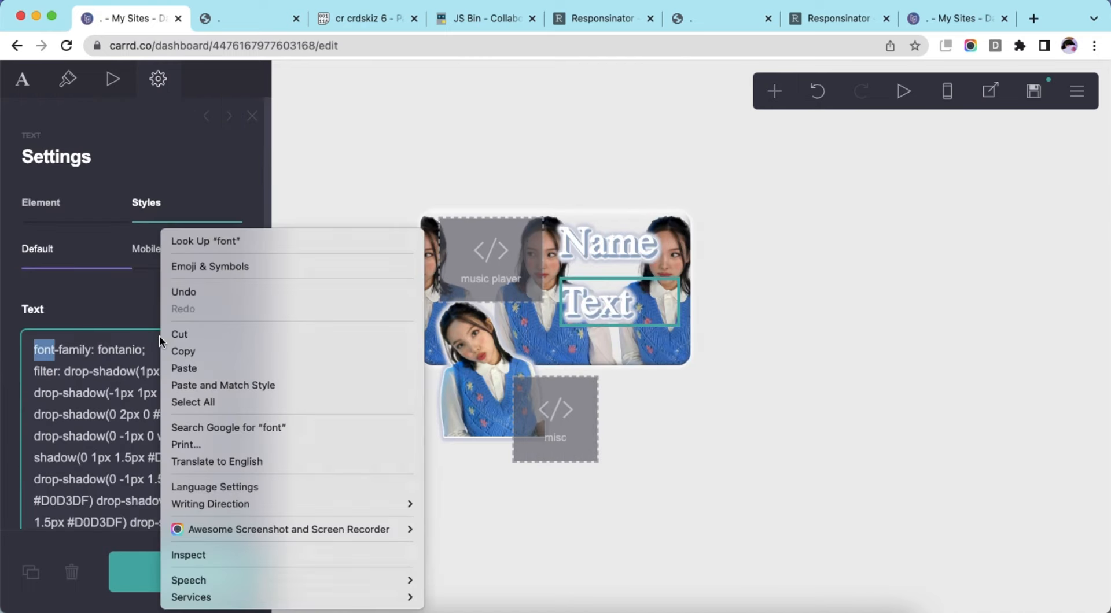
{"action": "left_click", "coordinate": [210, 394]}
{"action": "key", "text": "BackSpace"}
{"action": "left_click", "coordinate": [208, 386]}
{"action": "left_click", "coordinate": [146, 248]}
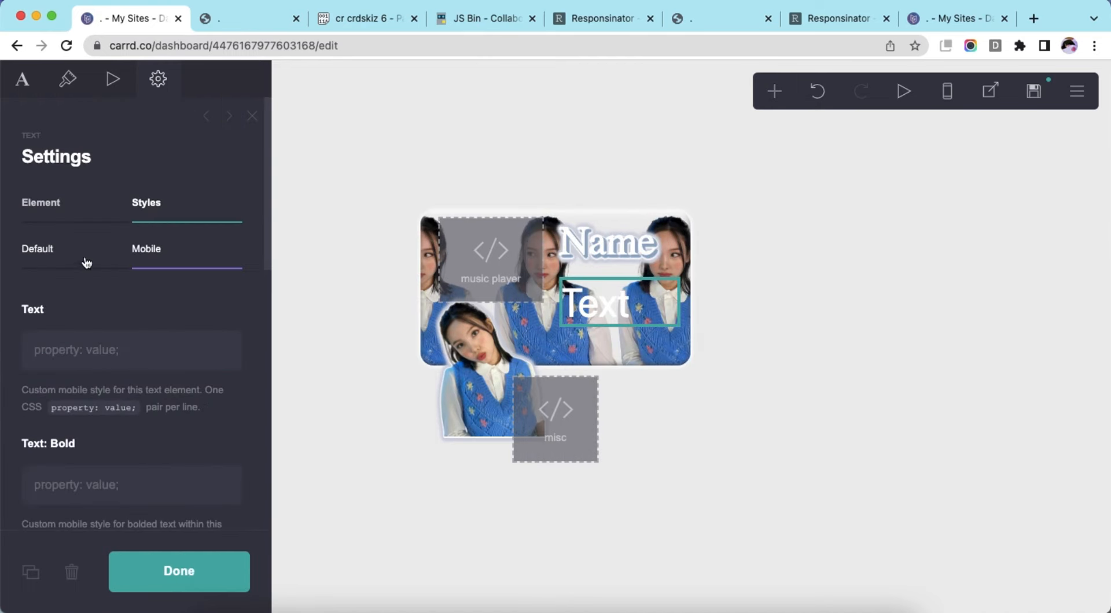
{"action": "left_click", "coordinate": [87, 255]}
- Set the new text's colour to #2E2E2E and its font to Poppins
{"action": "left_click", "coordinate": [67, 80]}
{"action": "left_click", "coordinate": [139, 248]}
{"action": "type", "text": "2E2E2E"}
{"action": "key", "text": "Return"}
{"action": "left_click", "coordinate": [176, 349]}
{"action": "type", "text": "pop"}
{"action": "key", "text": "Return"}
- Set the new text's size to 0.875 and switch its mobile appearance to Auto
{"action": "left_click", "coordinate": [221, 268]}
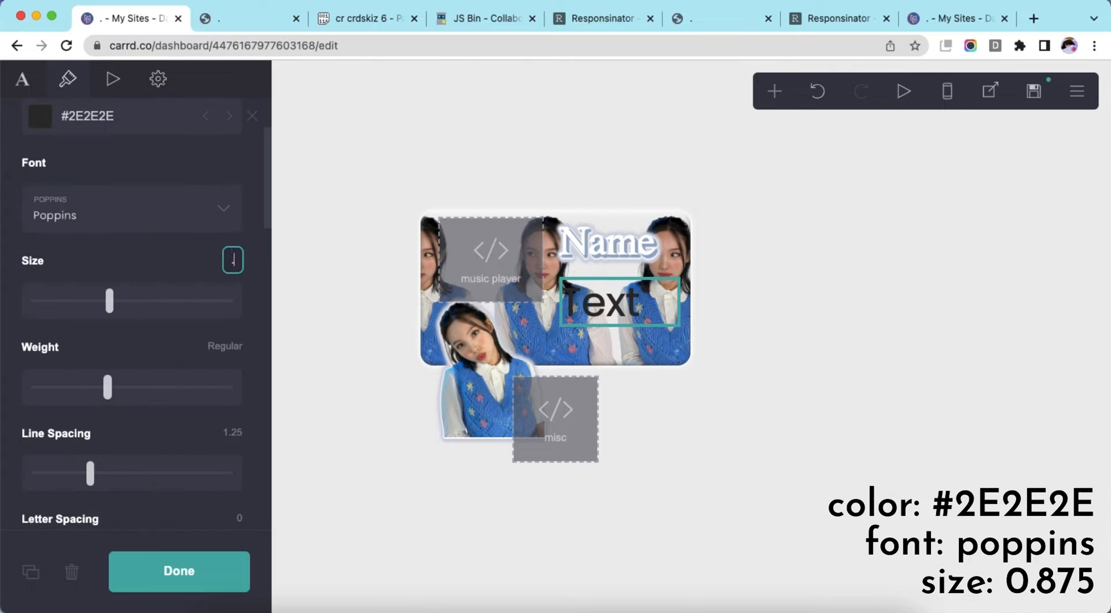
{"action": "type", "text": "0.875"}
{"action": "key", "text": "Return"}
{"action": "scroll", "coordinate": [194, 330], "scroll_direction": "down", "scroll_amount": 10}
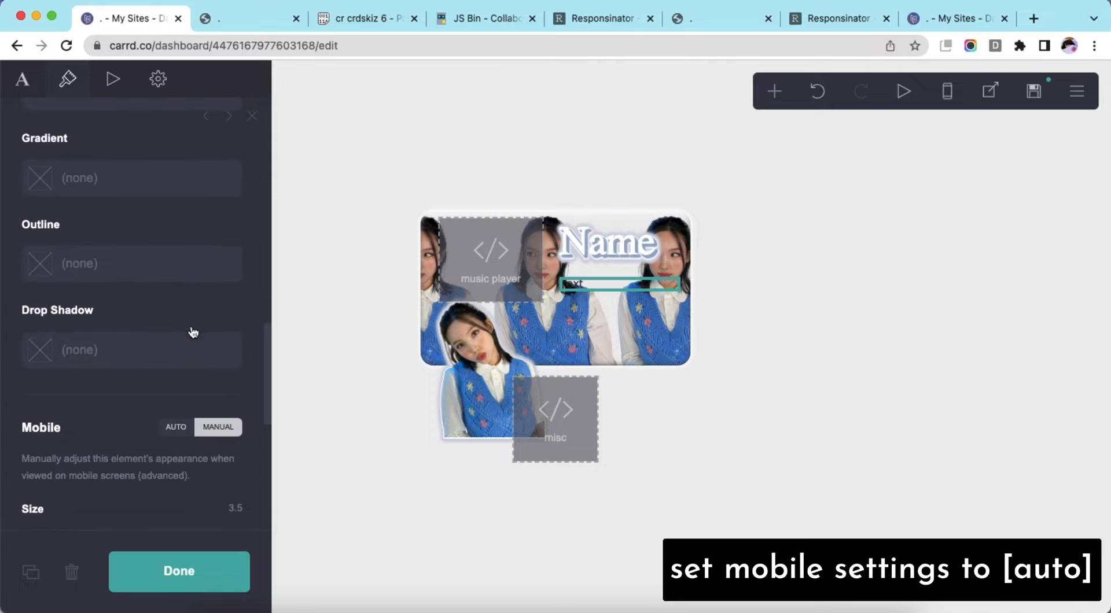
{"action": "left_click", "coordinate": [184, 434]}
{"action": "left_click", "coordinate": [466, 501]}
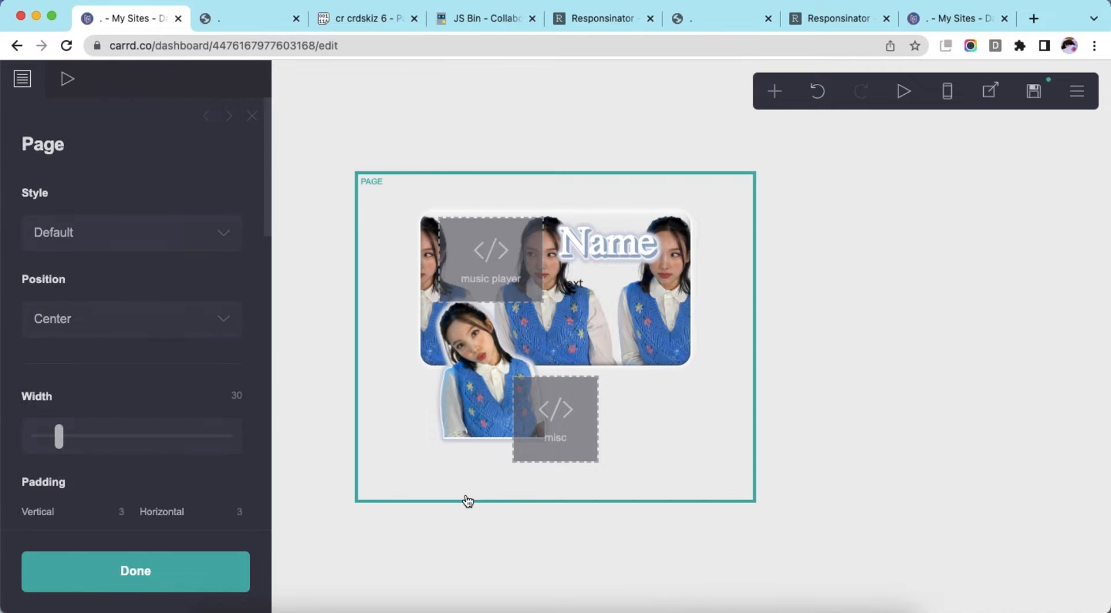
- Replace the placeholder text with "age race pronouns other info info info **cr __crdskiz__ for this crd layout**"
{"action": "left_click", "coordinate": [607, 283]}
{"action": "left_click", "coordinate": [23, 92]}
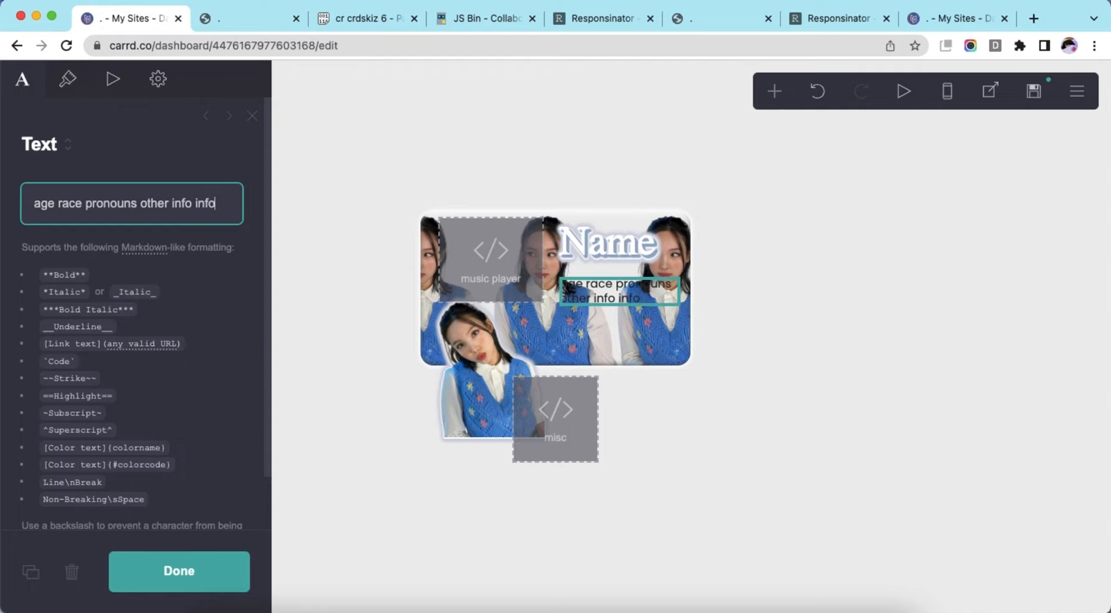
{"action": "type", "text": "info **cr __crdskiz__ for t"}
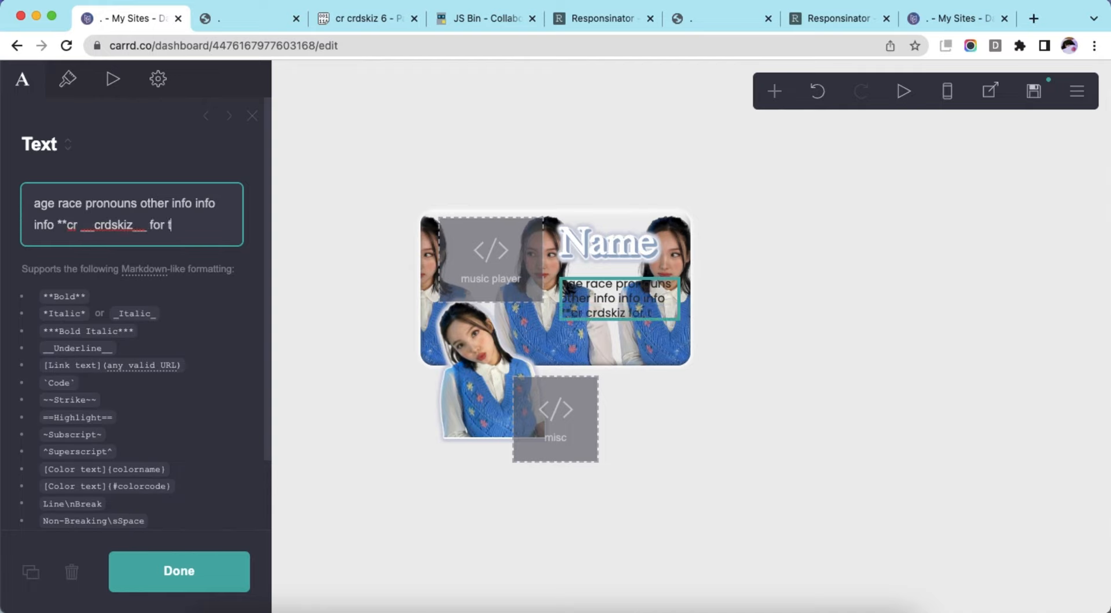
{"action": "type", "text": "layout**"}
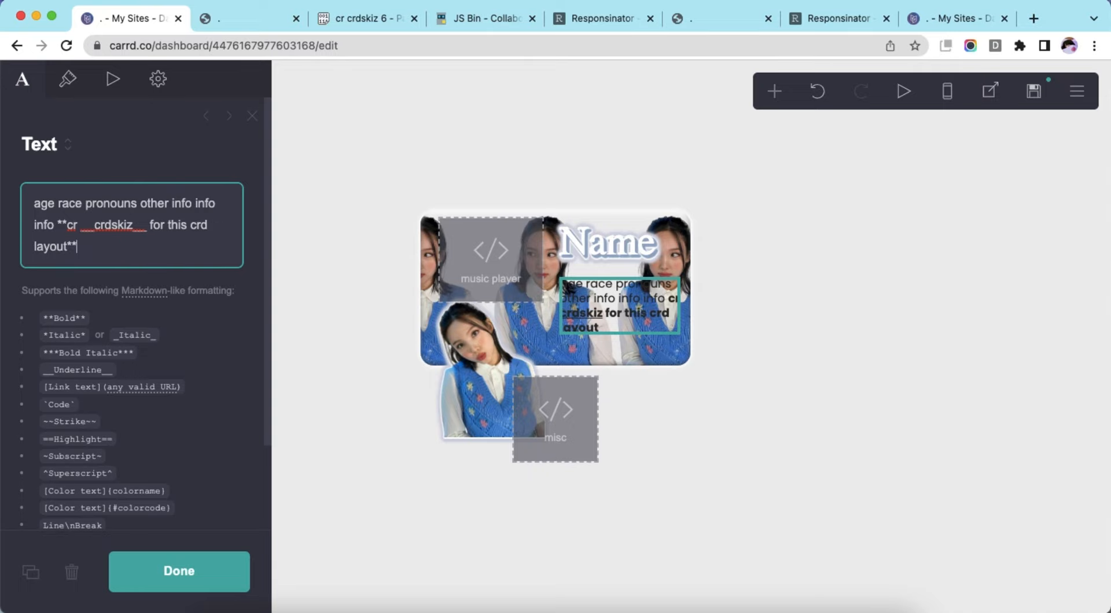
- Add "==likes!==" and "==dislikes :(==" lines to the text, each followed by repeated "info" filler words
{"action": "key", "text": "Return"}
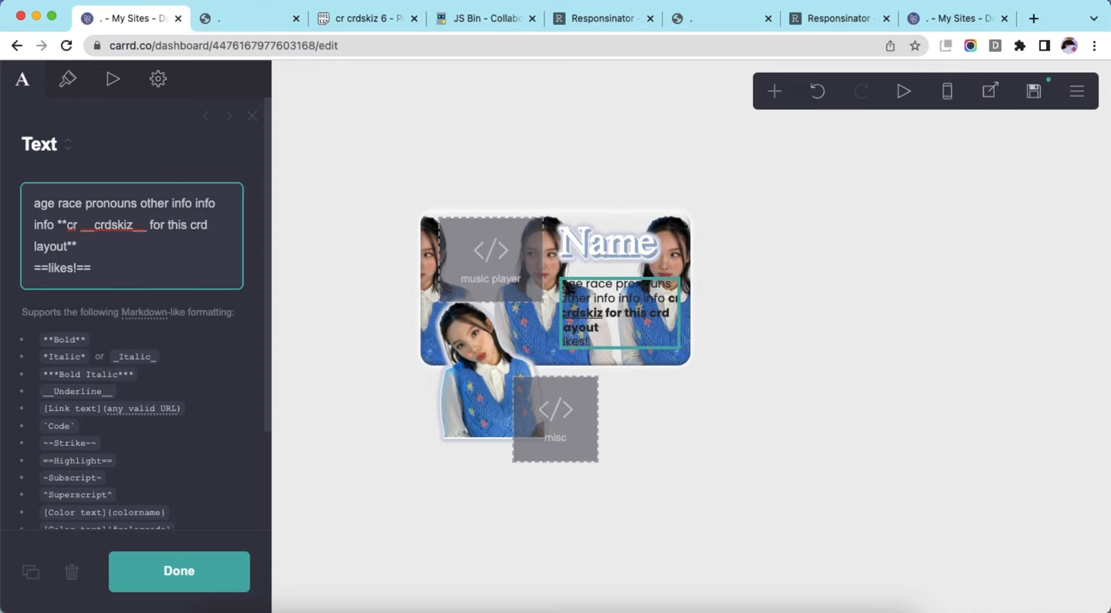
{"action": "key", "text": "BackSpace"}
{"action": "key", "text": "BackSpace"}
{"action": "key", "text": "super+v"}
{"action": "key", "text": "Return"}
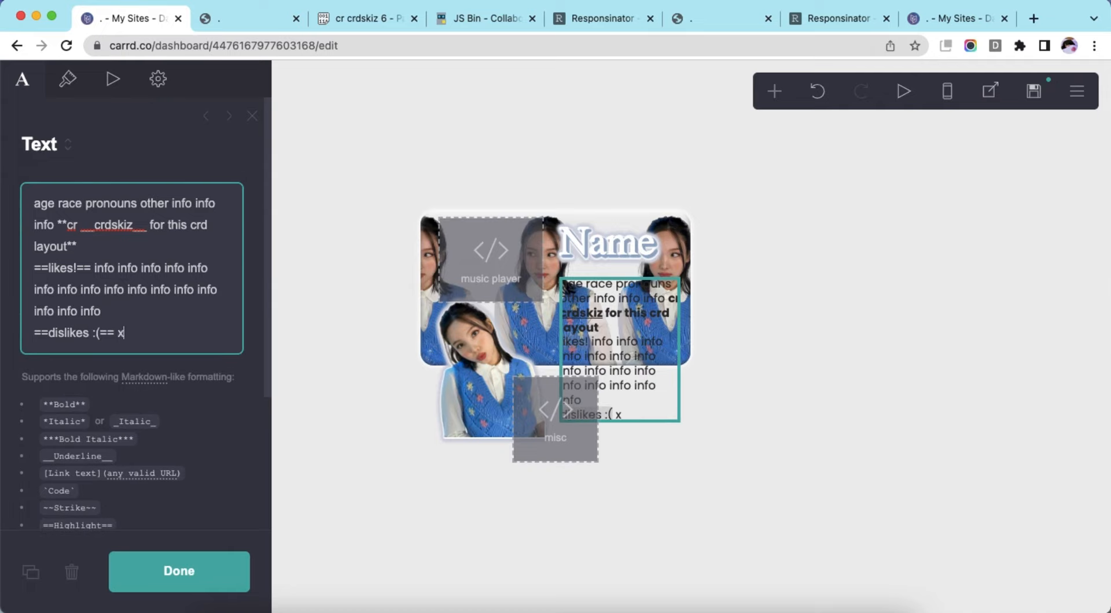
{"action": "key", "text": "BackSpace"}
{"action": "type", "text": "info info info info info info info info info info info info info info info"}
{"action": "left_click_drag", "start_coordinate": [130, 381], "coordinate": [4, 384]}
{"action": "key", "text": "BackSpace"}
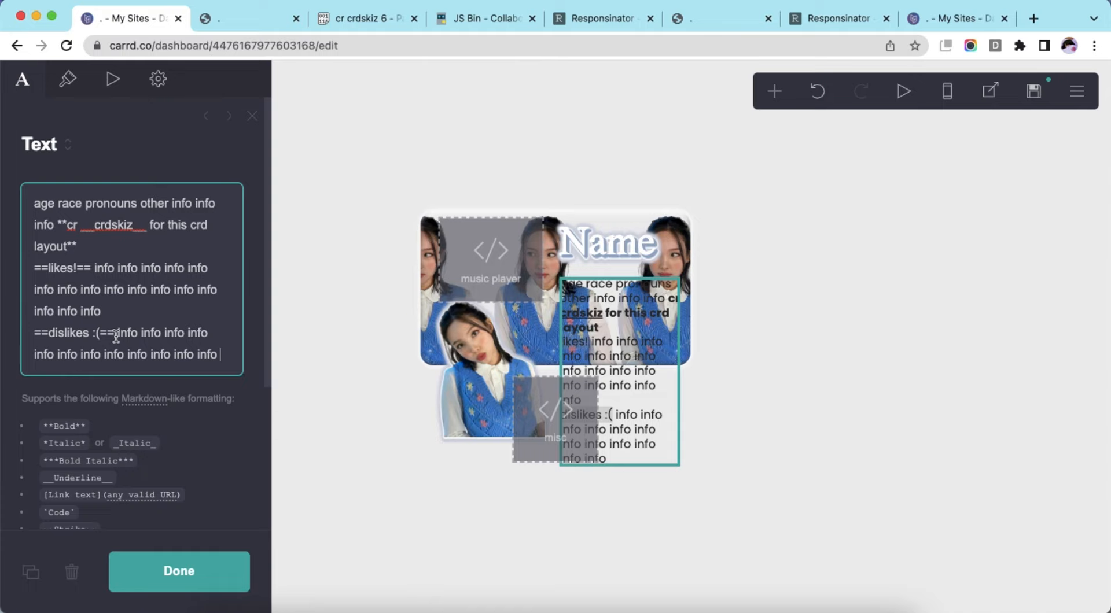
- Set the info text's highlight colours to #B5CBE8 and transparent
{"action": "left_click", "coordinate": [955, 342]}
{"action": "left_click", "coordinate": [602, 359]}
{"action": "left_click", "coordinate": [68, 78]}
{"action": "scroll", "coordinate": [127, 370], "scroll_direction": "down", "scroll_amount": 3}
{"action": "left_click", "coordinate": [108, 282]}
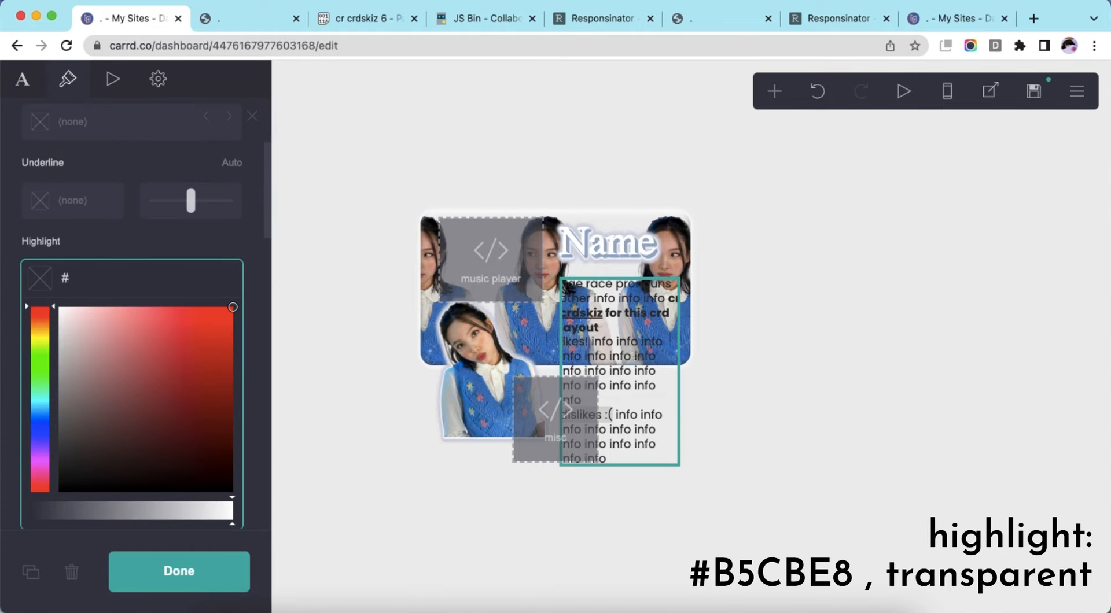
{"action": "type", "text": "#B5CBE8"}
{"action": "key", "text": "Return"}
{"action": "left_click", "coordinate": [171, 276]}
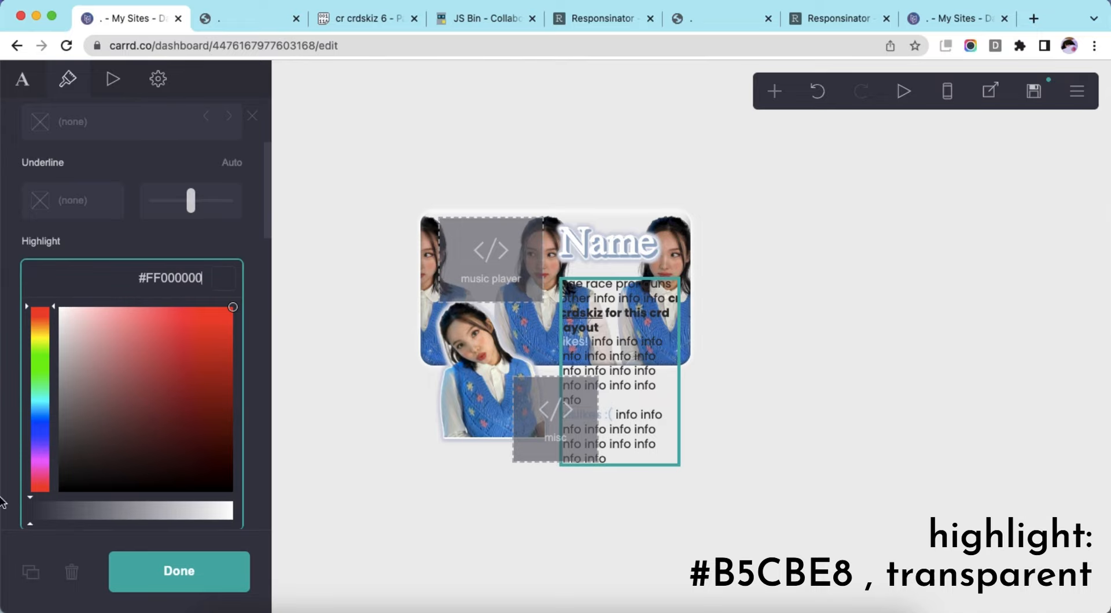
{"action": "left_click", "coordinate": [201, 243]}
{"action": "scroll", "coordinate": [164, 315], "scroll_direction": "up", "scroll_amount": 3}
{"action": "left_click", "coordinate": [743, 263]}
- Copy the MAIN SCROLLBOX declarations, background through overflow: auto, from Pastebin and paste them into the info text's default custom style
{"action": "left_click", "coordinate": [632, 334]}
{"action": "left_click", "coordinate": [231, 166]}
{"action": "left_click", "coordinate": [364, 18]}
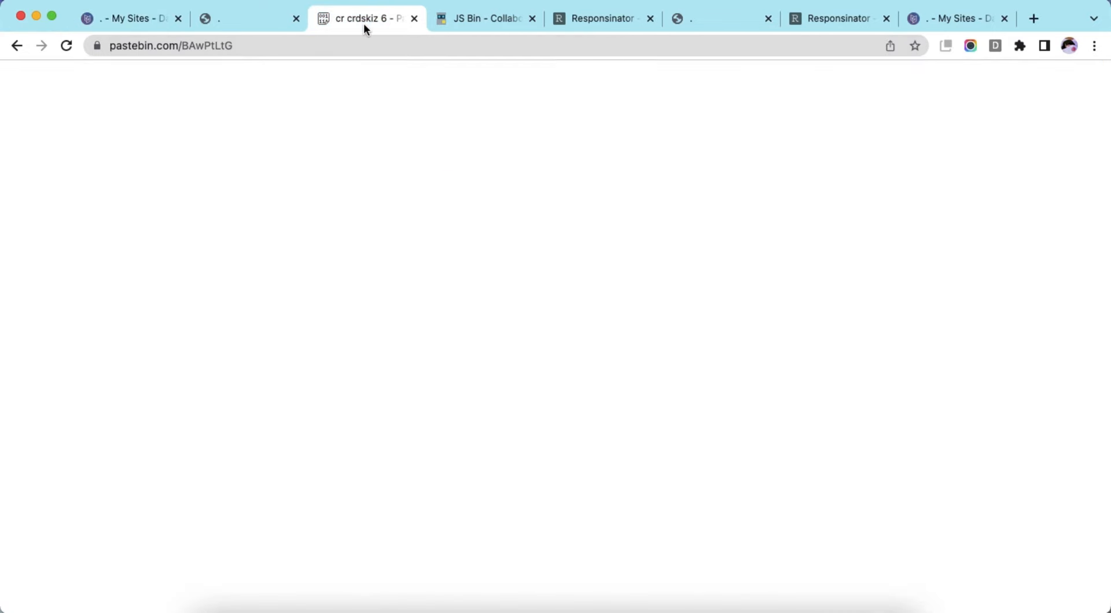
{"action": "scroll", "coordinate": [182, 302], "scroll_direction": "up", "scroll_amount": 15}
{"action": "scroll", "coordinate": [223, 304], "scroll_direction": "up", "scroll_amount": 8}
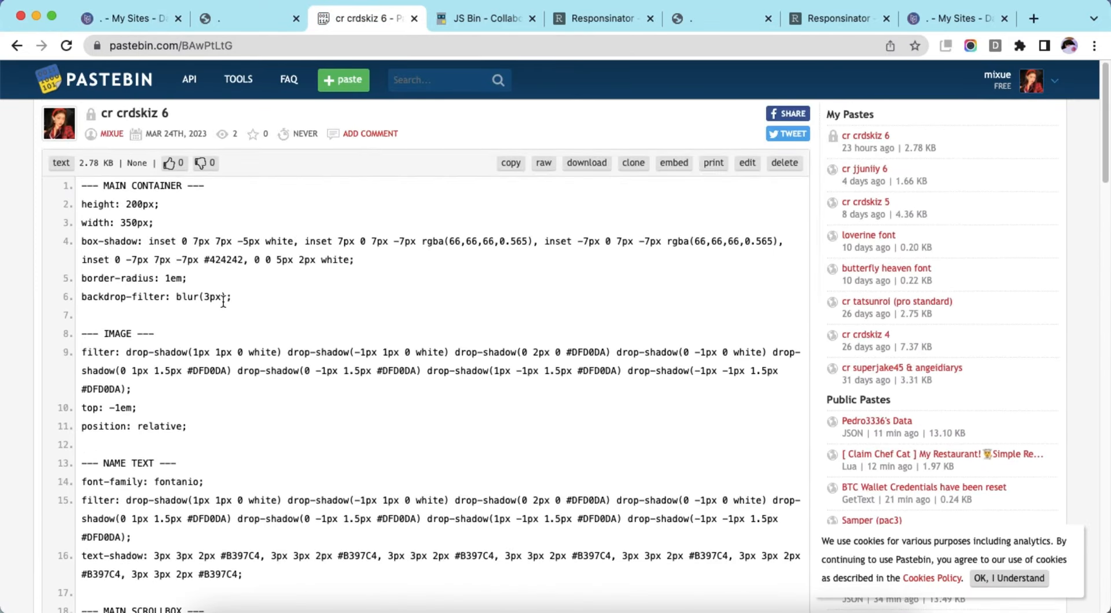
{"action": "scroll", "coordinate": [223, 300], "scroll_direction": "down", "scroll_amount": 10}
{"action": "scroll", "coordinate": [222, 299], "scroll_direction": "up", "scroll_amount": 5}
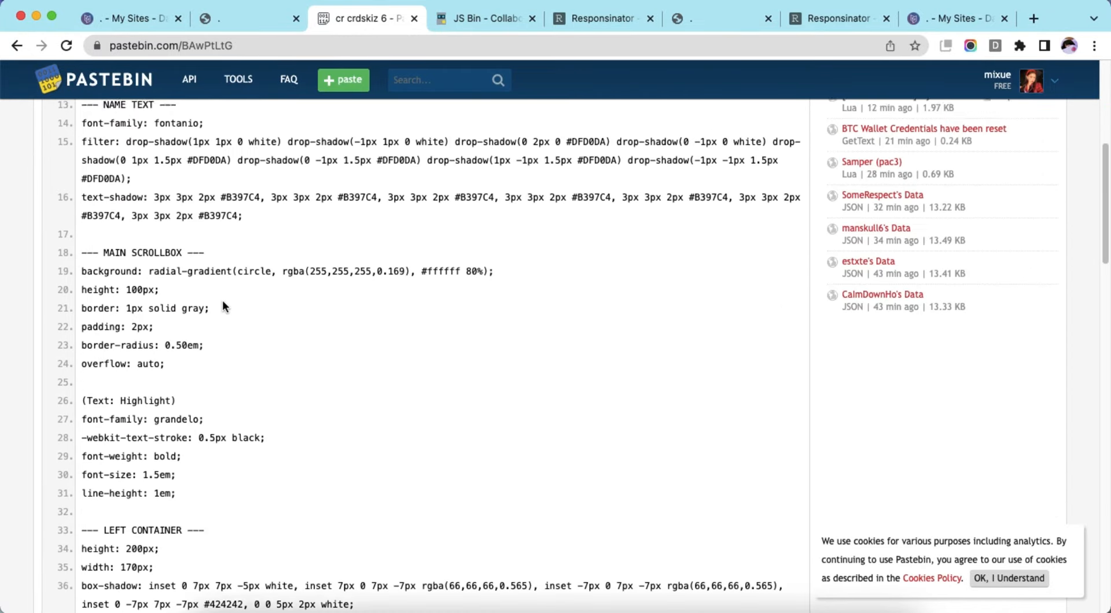
{"action": "scroll", "coordinate": [222, 299], "scroll_direction": "down", "scroll_amount": 1}
{"action": "left_click_drag", "start_coordinate": [81, 246], "coordinate": [193, 341]}
{"action": "right_click", "coordinate": [226, 274]}
{"action": "left_click", "coordinate": [243, 315]}
{"action": "left_click", "coordinate": [127, 19]}
{"action": "right_click", "coordinate": [124, 337]}
{"action": "left_click", "coordinate": [182, 451]}
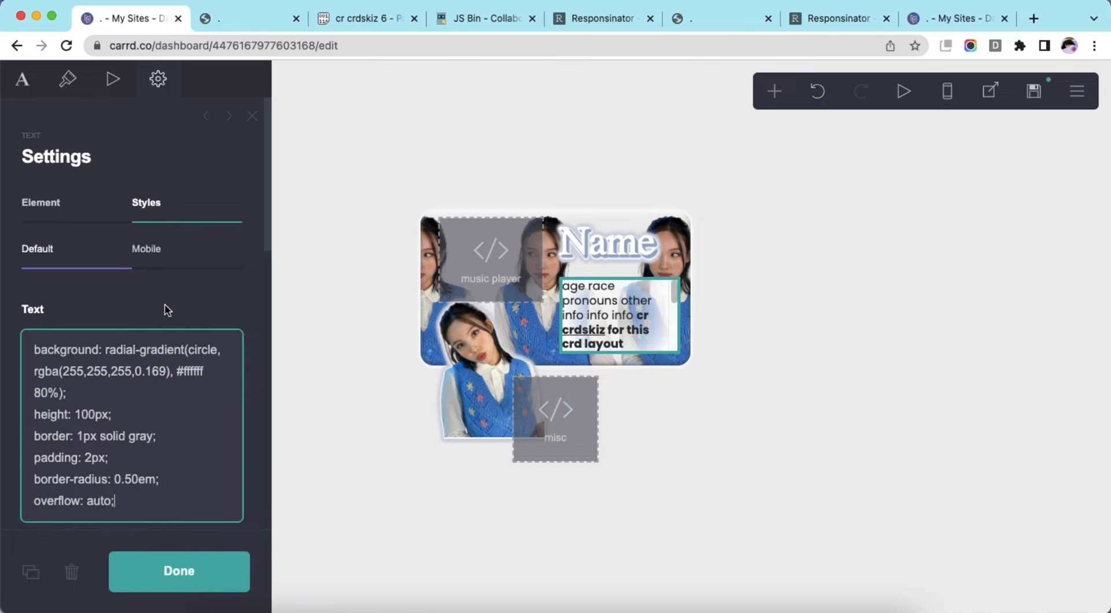
- Examine the scrollable info text in both the desktop and mobile layouts
{"action": "left_click", "coordinate": [907, 318]}
{"action": "scroll", "coordinate": [659, 328], "scroll_direction": "down", "scroll_amount": 5}
{"action": "scroll", "coordinate": [659, 327], "scroll_direction": "up", "scroll_amount": 5}
{"action": "left_click", "coordinate": [947, 90]}
{"action": "scroll", "coordinate": [600, 322], "scroll_direction": "down", "scroll_amount": 3}
{"action": "scroll", "coordinate": [600, 323], "scroll_direction": "up", "scroll_amount": 3}
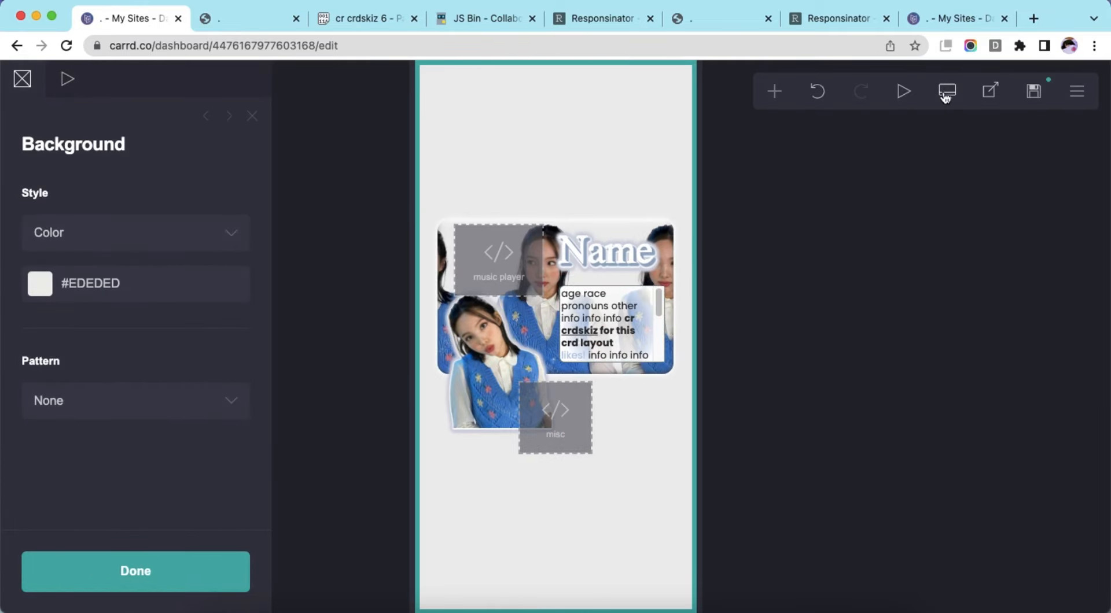
{"action": "left_click", "coordinate": [947, 90]}
- Copy the Text: Highlight declarations, font-family: grandelo through line-height: 1em, from Pastebin into the info text's highlight style and check the scrollbox
{"action": "left_click", "coordinate": [619, 315]}
{"action": "left_click", "coordinate": [351, 16]}
{"action": "left_click_drag", "start_coordinate": [82, 393], "coordinate": [176, 469]}
{"action": "right_click", "coordinate": [215, 443]}
{"action": "left_click", "coordinate": [238, 435]}
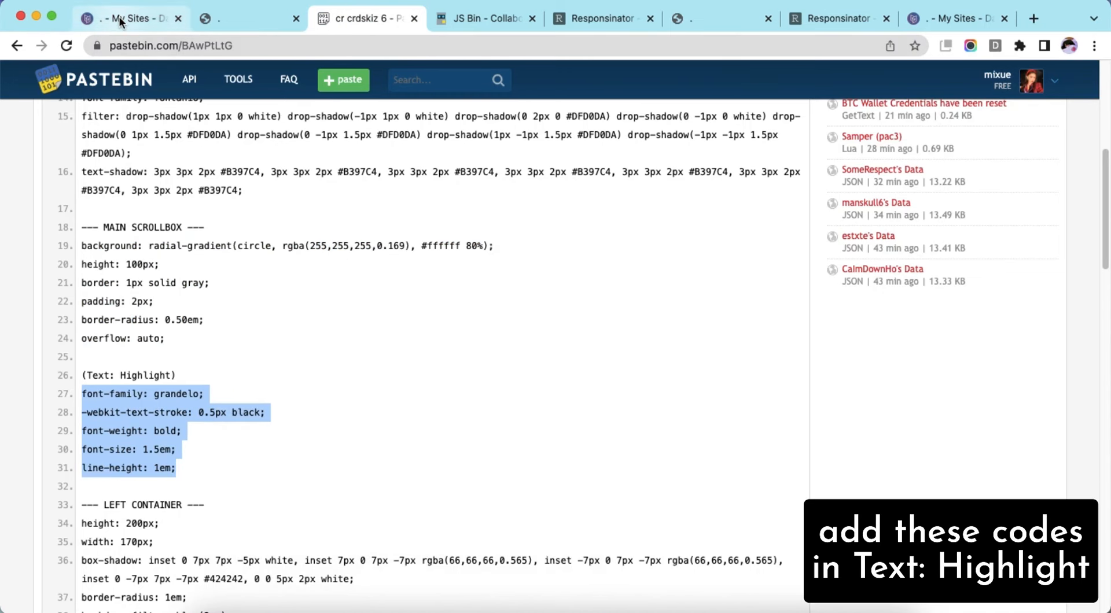
{"action": "left_click", "coordinate": [133, 18]}
{"action": "scroll", "coordinate": [95, 362], "scroll_direction": "down", "scroll_amount": 10}
{"action": "scroll", "coordinate": [95, 363], "scroll_direction": "down", "scroll_amount": 3}
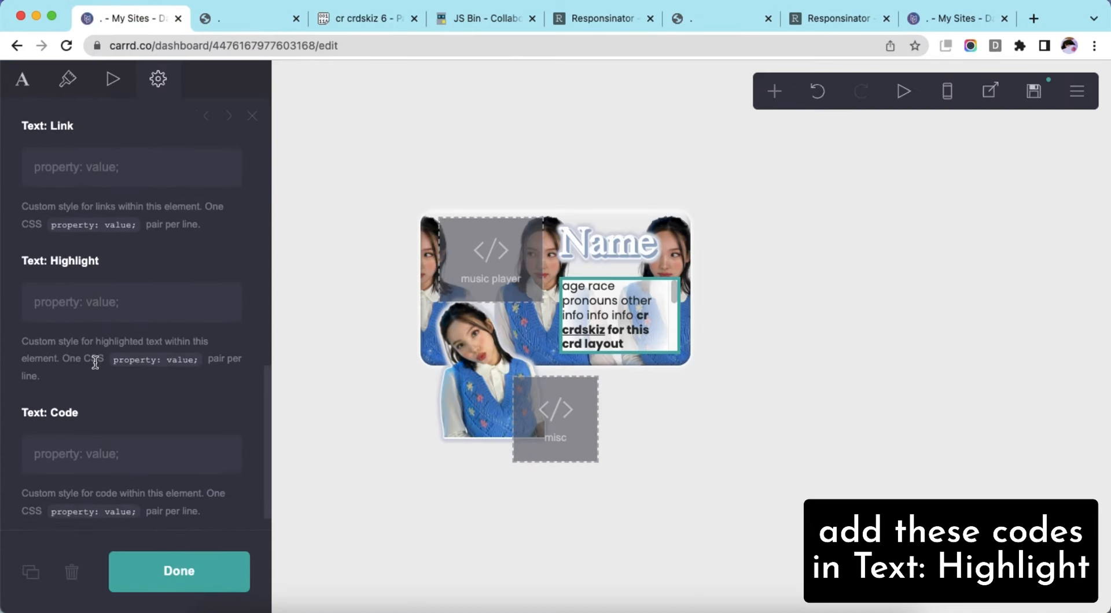
{"action": "right_click", "coordinate": [95, 286]}
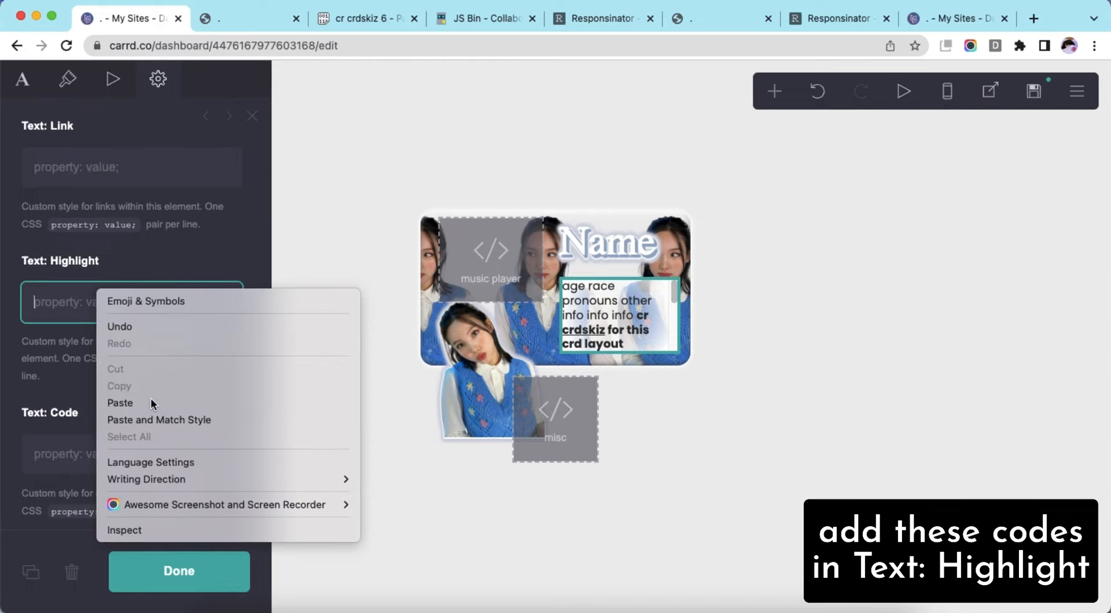
{"action": "left_click", "coordinate": [150, 398]}
{"action": "scroll", "coordinate": [645, 339], "scroll_direction": "down", "scroll_amount": 2}
{"action": "scroll", "coordinate": [645, 340], "scroll_direction": "down", "scroll_amount": 2}
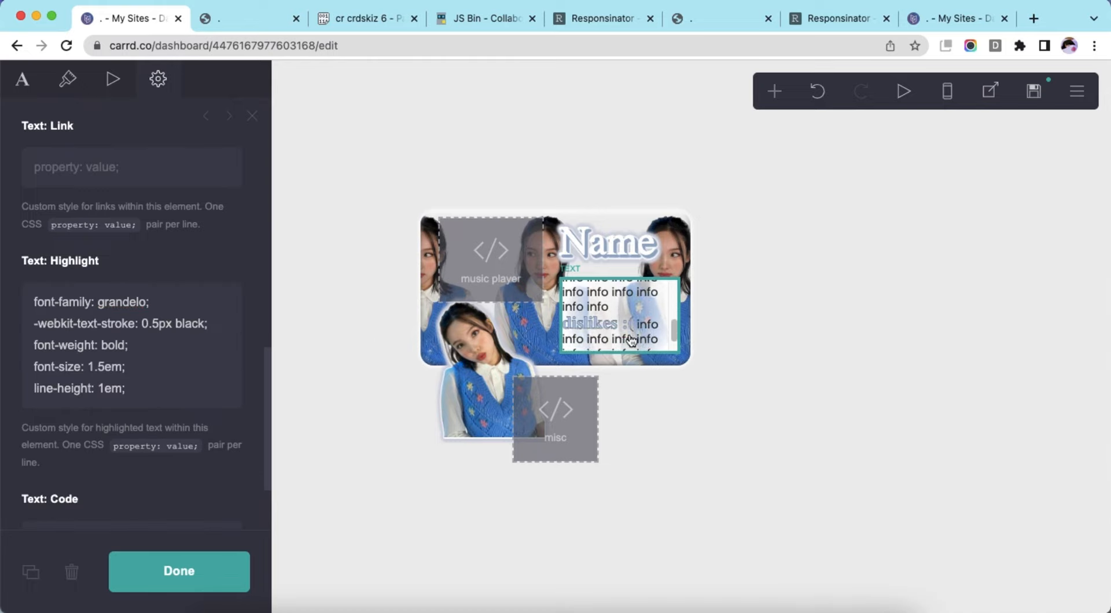
{"action": "scroll", "coordinate": [627, 337], "scroll_direction": "up", "scroll_amount": 5}
{"action": "left_click", "coordinate": [872, 295]}
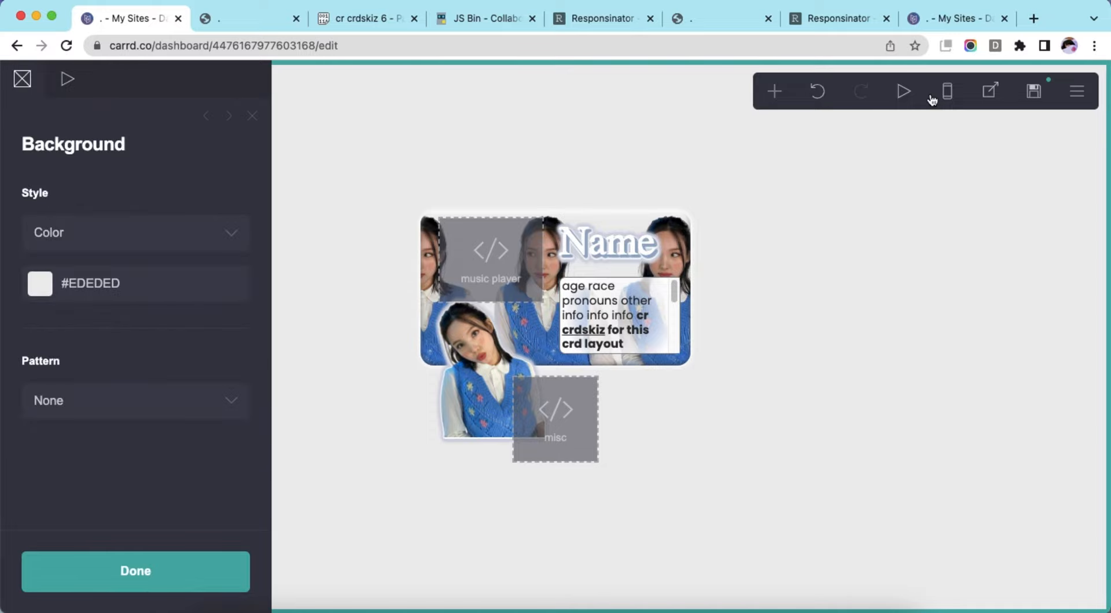
- Check the scrollbox in the mobile layout, return to desktop and save the site as a template
{"action": "left_click", "coordinate": [947, 91]}
{"action": "scroll", "coordinate": [645, 284], "scroll_direction": "down", "scroll_amount": 2}
{"action": "scroll", "coordinate": [646, 284], "scroll_direction": "up", "scroll_amount": 2}
{"action": "left_click", "coordinate": [947, 91]}
{"action": "left_click", "coordinate": [1034, 90]}
{"action": "left_click", "coordinate": [188, 555]}
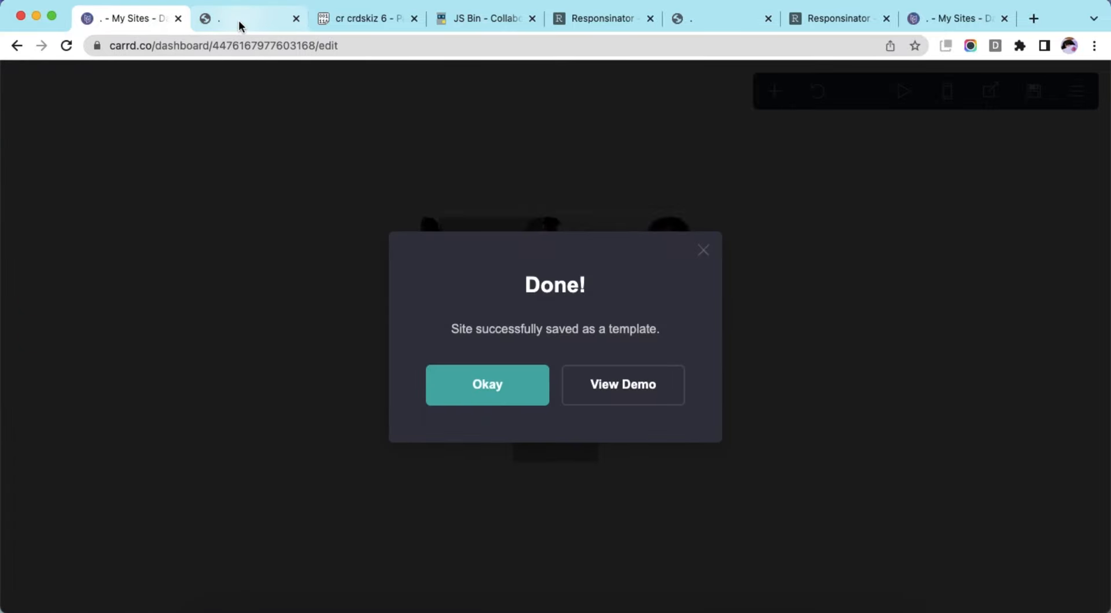
- Reload the published demo and check the contents of the info scrollbox
{"action": "left_click", "coordinate": [238, 19]}
{"action": "left_click", "coordinate": [297, 46]}
{"action": "key", "text": "Return"}
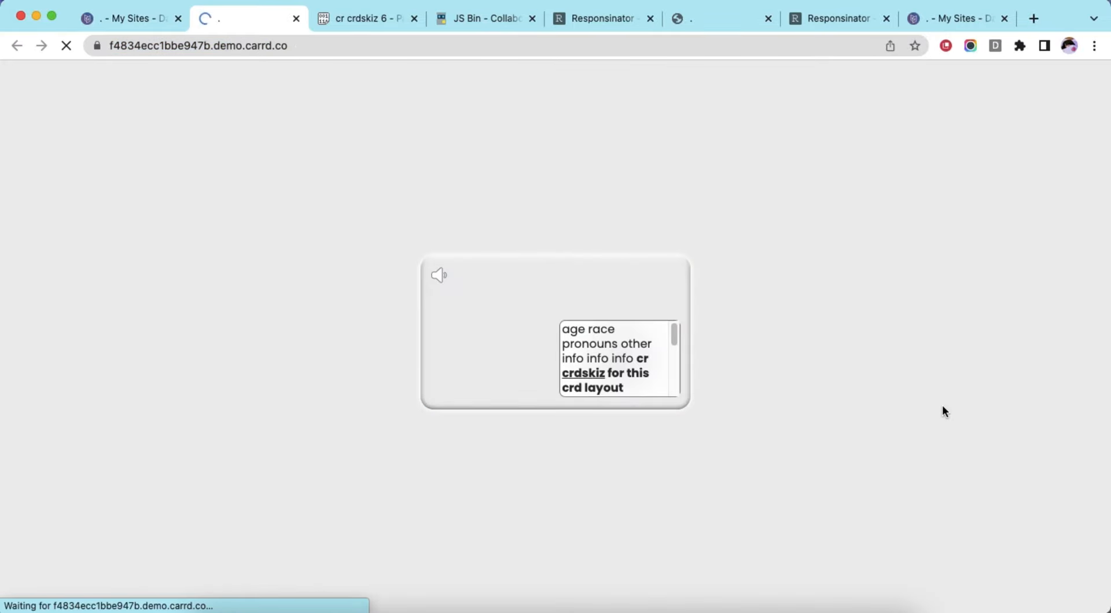
{"action": "scroll", "coordinate": [652, 373], "scroll_direction": "down", "scroll_amount": 3}
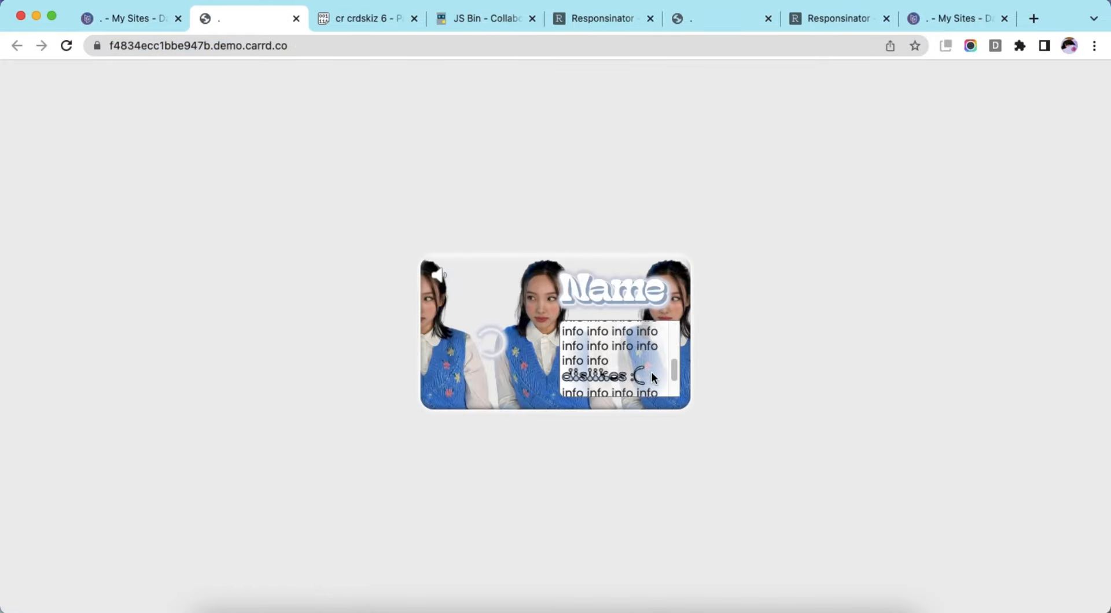
{"action": "scroll", "coordinate": [652, 374], "scroll_direction": "up", "scroll_amount": 3}
{"action": "scroll", "coordinate": [651, 372], "scroll_direction": "down", "scroll_amount": 3}
{"action": "scroll", "coordinate": [651, 372], "scroll_direction": "up", "scroll_amount": 3}
- Open the misc embed's code for editing and copy the HIDE SCROLLBAR code, html through ::-webkit-scrollbar-thumb, from Pastebin
{"action": "left_click", "coordinate": [125, 27]}
{"action": "left_click", "coordinate": [462, 384]}
{"action": "left_click", "coordinate": [463, 393]}
{"action": "scroll", "coordinate": [147, 271], "scroll_direction": "down", "scroll_amount": 5}
{"action": "left_click", "coordinate": [337, 23]}
{"action": "scroll", "coordinate": [168, 341], "scroll_direction": "down", "scroll_amount": 10}
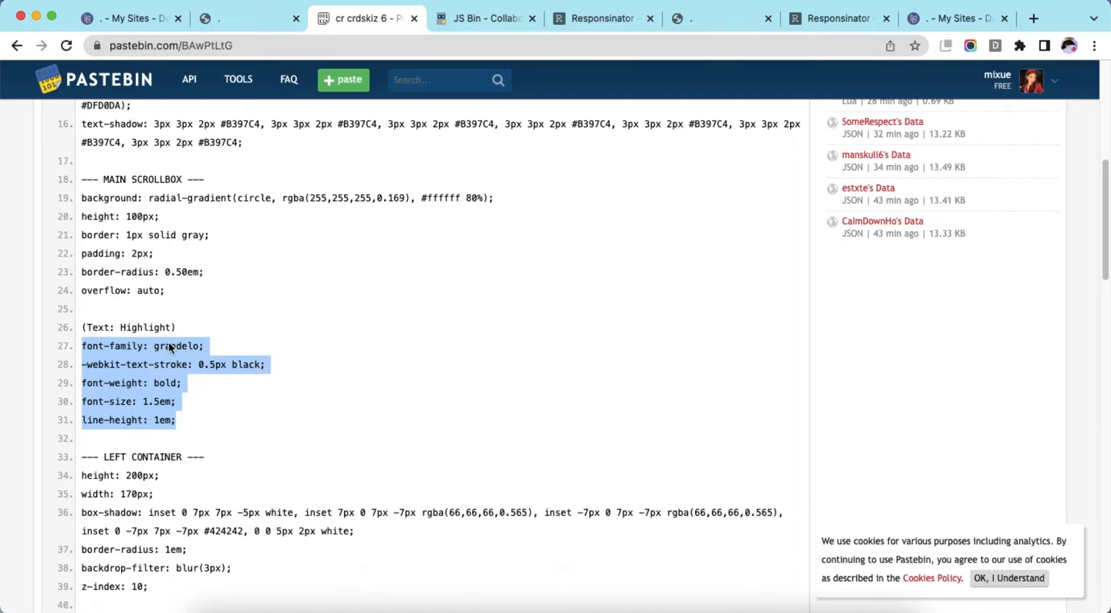
{"action": "scroll", "coordinate": [168, 347], "scroll_direction": "down", "scroll_amount": 7}
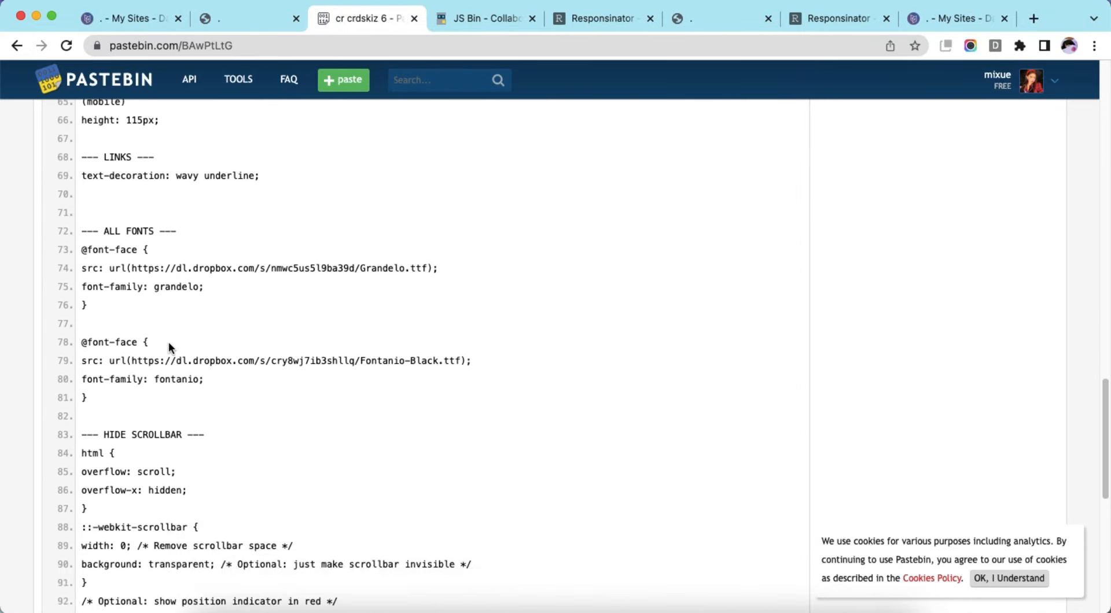
{"action": "left_click_drag", "start_coordinate": [82, 221], "coordinate": [121, 428]}
{"action": "right_click", "coordinate": [169, 333]}
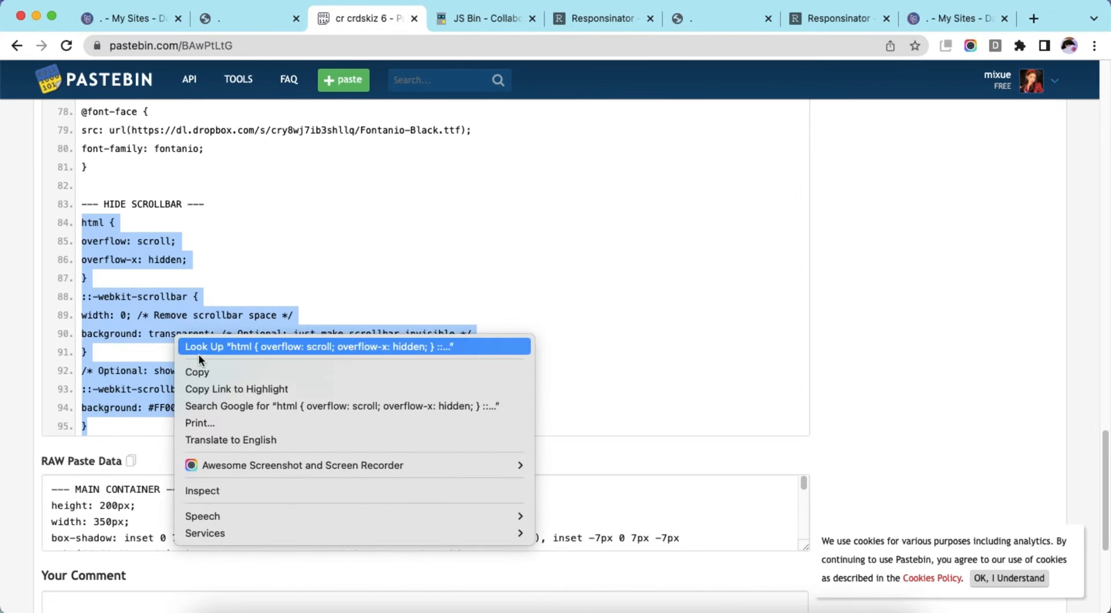
{"action": "left_click", "coordinate": [198, 370]}
- Paste the HIDE SCROLLBAR code into the misc embed, below the fontanio font-face rule and before the closing style tag
{"action": "left_click", "coordinate": [116, 18]}
{"action": "left_click", "coordinate": [137, 403]}
{"action": "key", "text": "Return"}
{"action": "key", "text": "Return"}
{"action": "key", "text": "Return"}
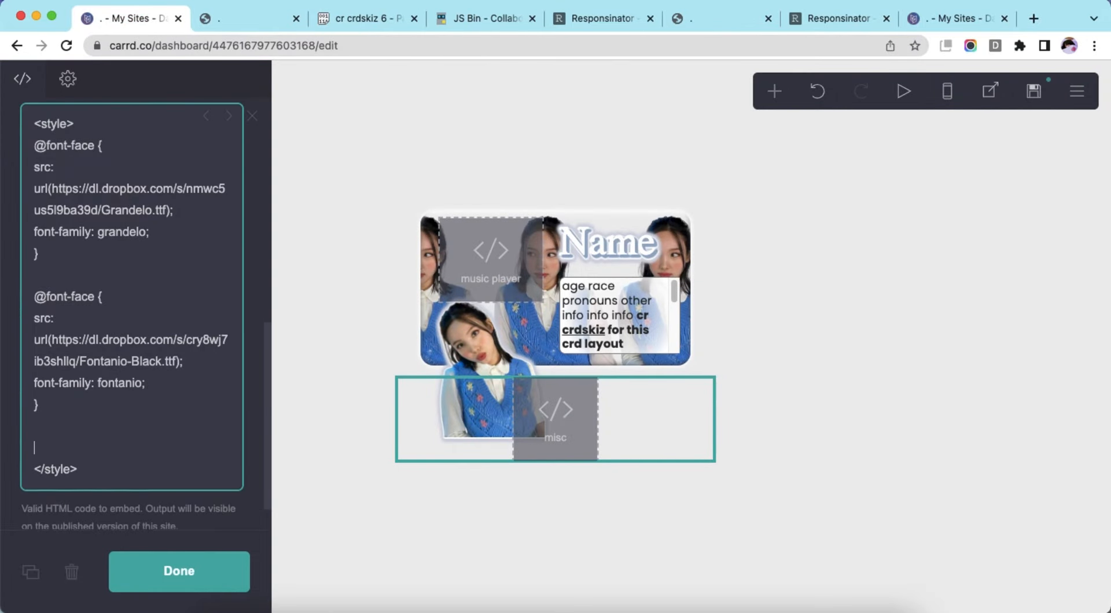
{"action": "right_click", "coordinate": [113, 439]}
{"action": "left_click", "coordinate": [188, 437]}
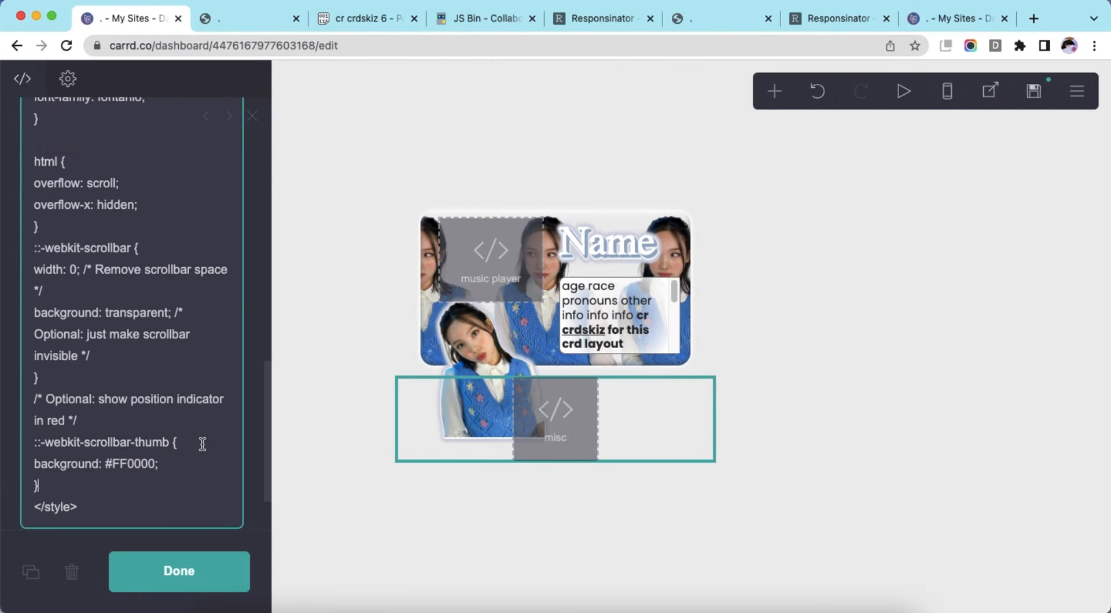
- Save the site and reload the demo to check scrolling in the info box
{"action": "left_click", "coordinate": [1034, 91]}
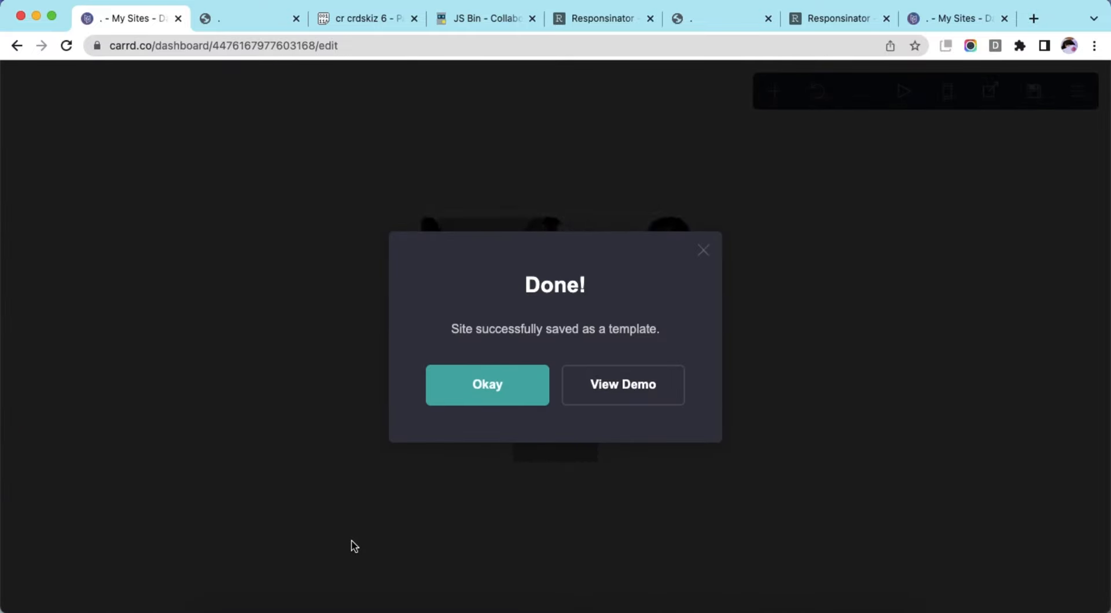
{"action": "left_click", "coordinate": [226, 19]}
{"action": "key", "text": "super+r"}
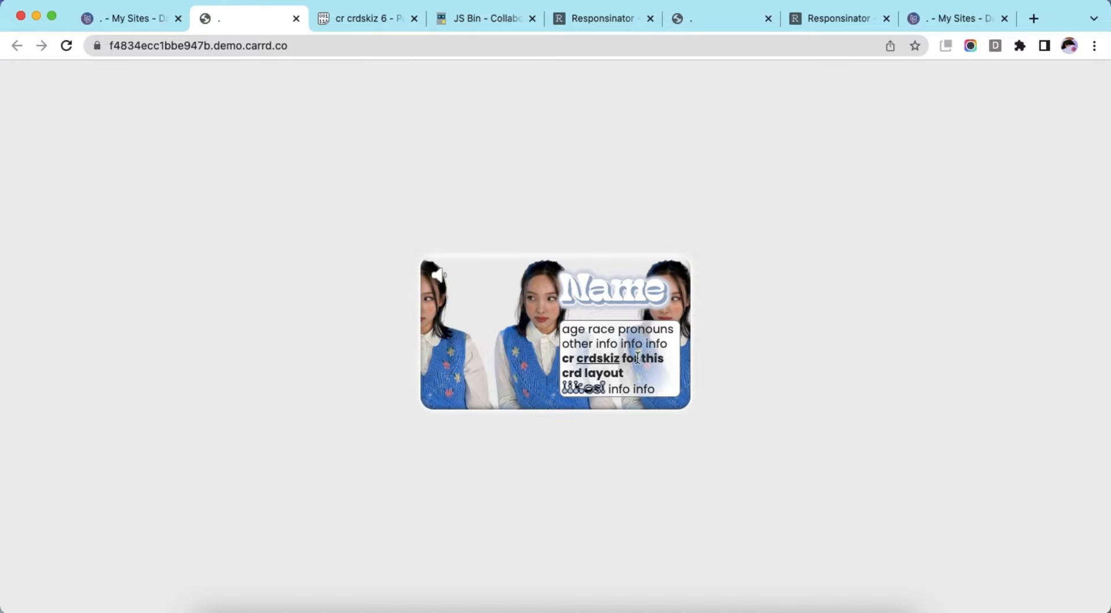
{"action": "scroll", "coordinate": [649, 358], "scroll_direction": "down", "scroll_amount": 2}
{"action": "scroll", "coordinate": [649, 358], "scroll_direction": "up", "scroll_amount": 3}
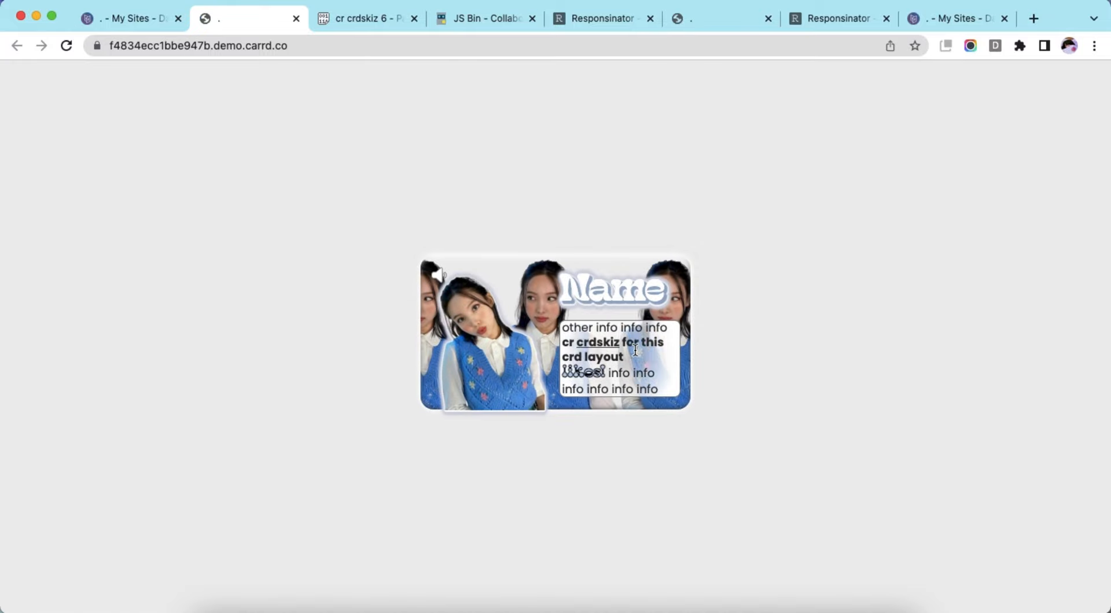
- Reload the demo in Responsinator and examine the phone preview
{"action": "left_click", "coordinate": [602, 20]}
{"action": "key", "text": "Return"}
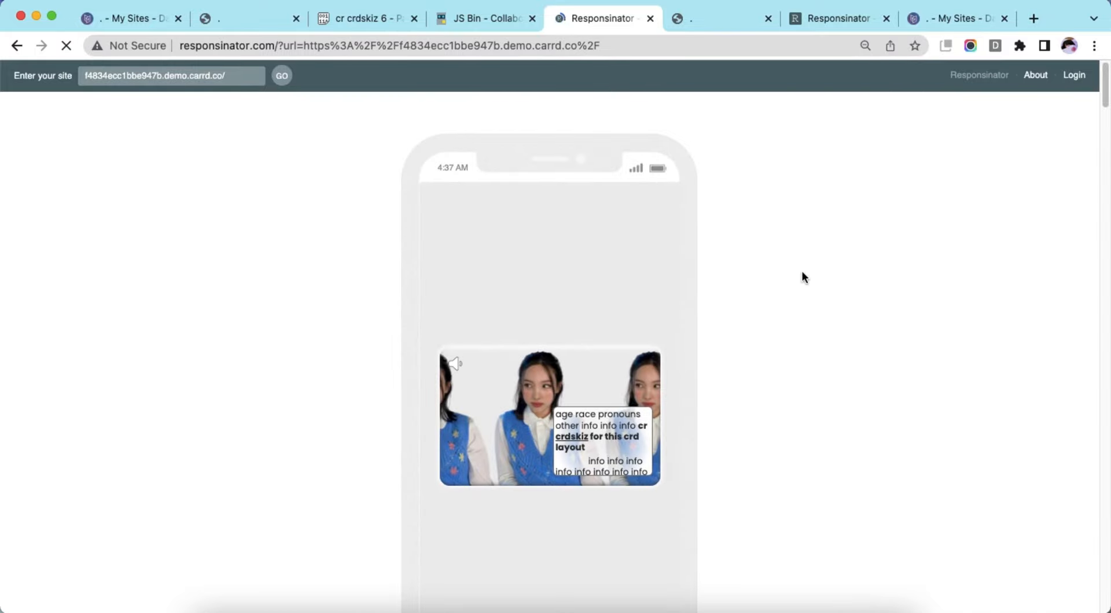
{"action": "scroll", "coordinate": [616, 437], "scroll_direction": "down", "scroll_amount": 2}
{"action": "scroll", "coordinate": [616, 437], "scroll_direction": "up", "scroll_amount": 2}
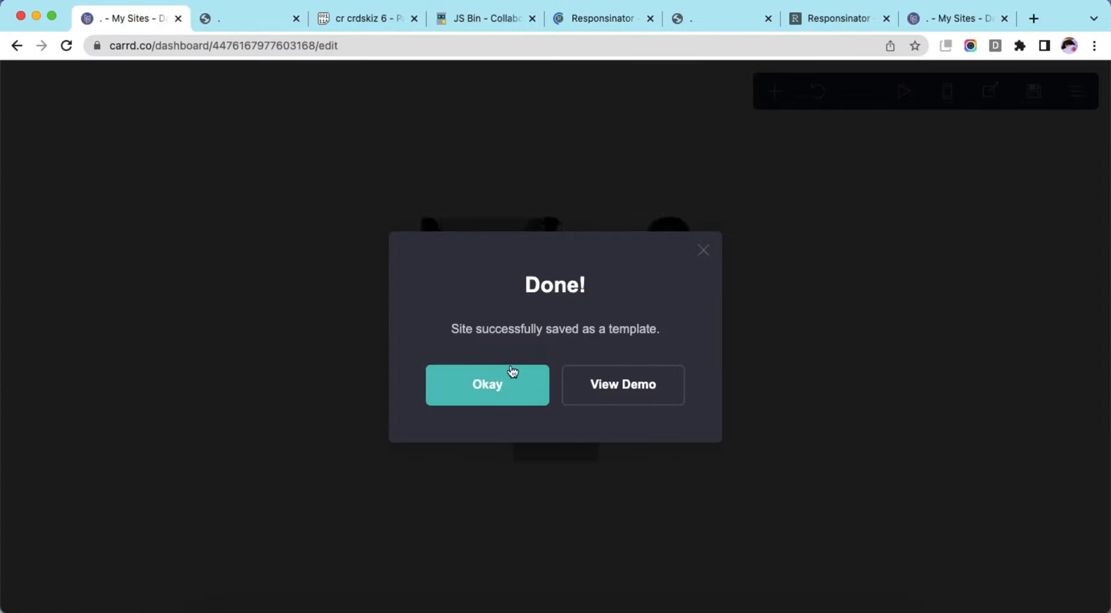
- Add a new container, clear its inherited custom style and place it directly above the misc embed
{"action": "left_click", "coordinate": [510, 375]}
{"action": "left_click", "coordinate": [773, 93]}
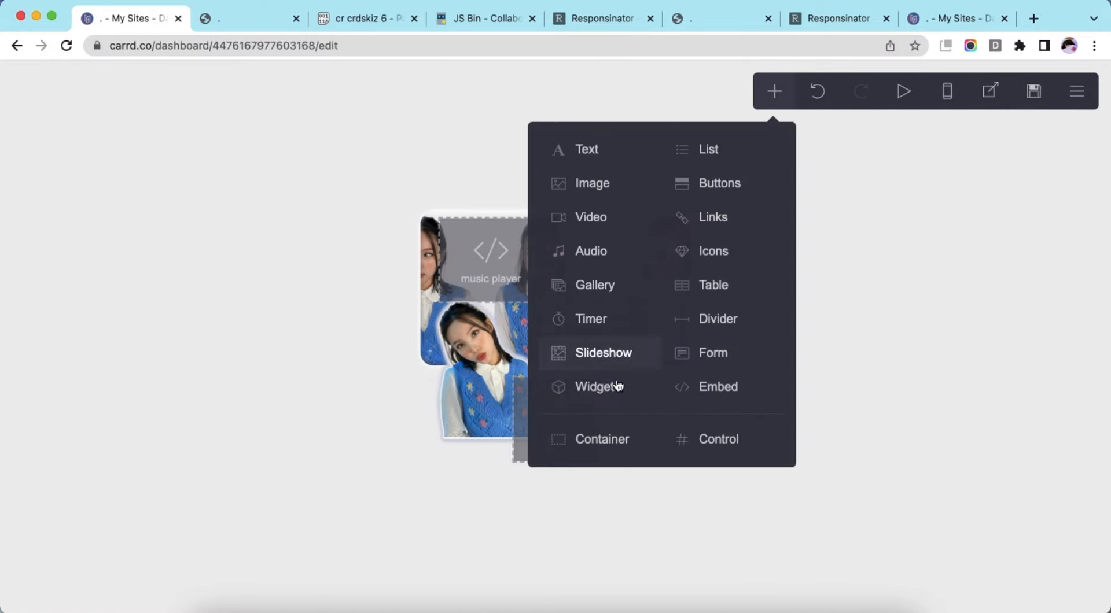
{"action": "left_click", "coordinate": [610, 441]}
{"action": "left_click", "coordinate": [196, 437]}
{"action": "key", "text": "super+a"}
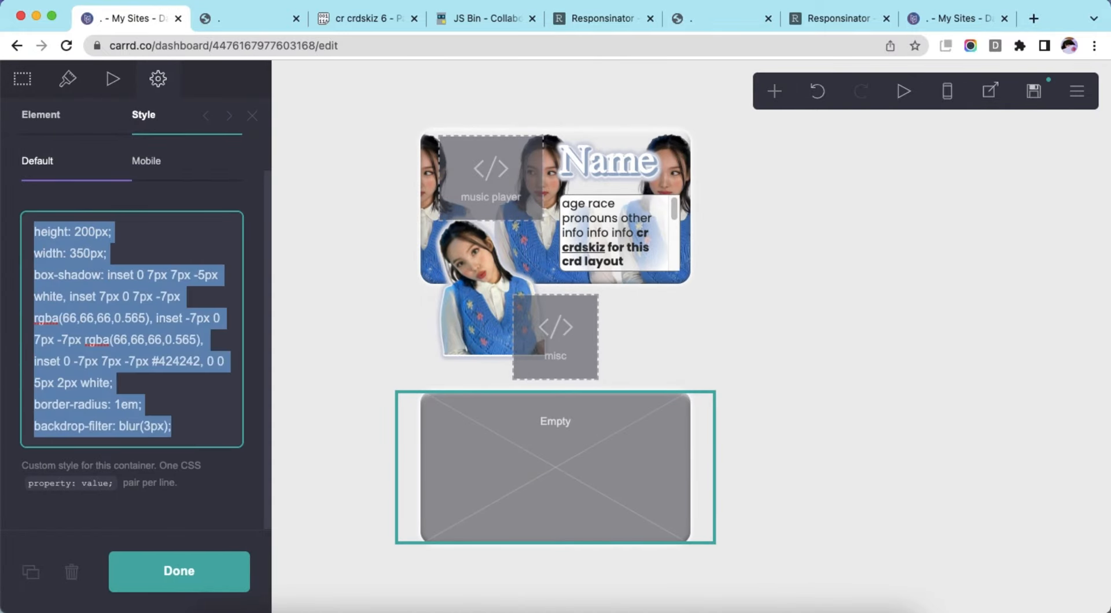
{"action": "key", "text": "BackSpace"}
{"action": "left_click_drag", "start_coordinate": [588, 473], "coordinate": [620, 366]}
- Set the new container's vertical padding to 0.75
{"action": "left_click", "coordinate": [58, 83]}
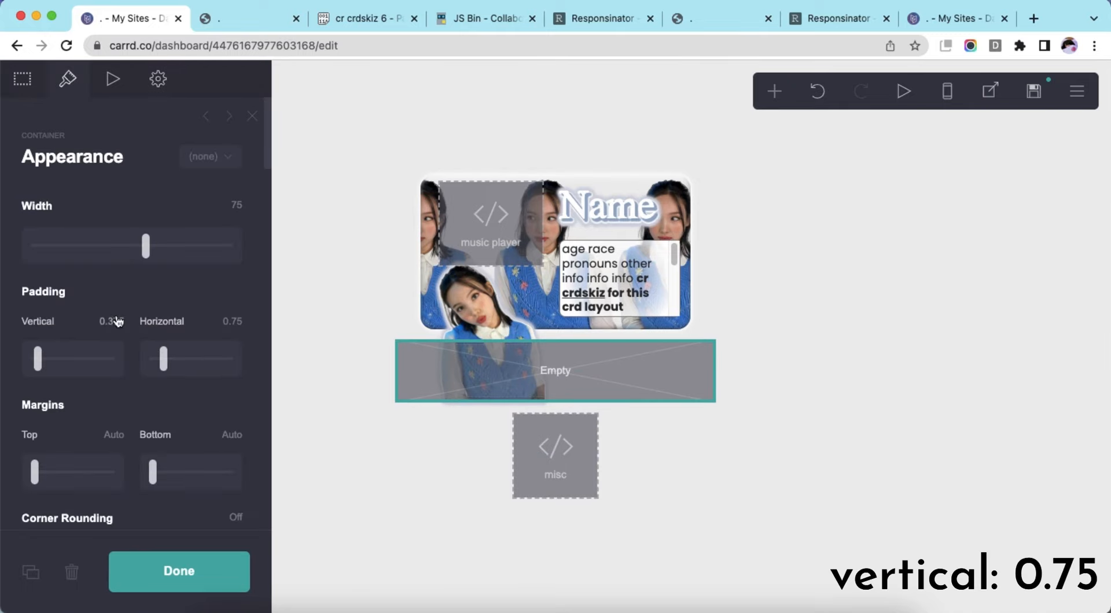
{"action": "type", "text": ".75"}
{"action": "key", "text": "Return"}
- Give the new container a radial gradient background with stop 1 coloured #FFFFFF05
{"action": "scroll", "coordinate": [138, 409], "scroll_direction": "down", "scroll_amount": 11}
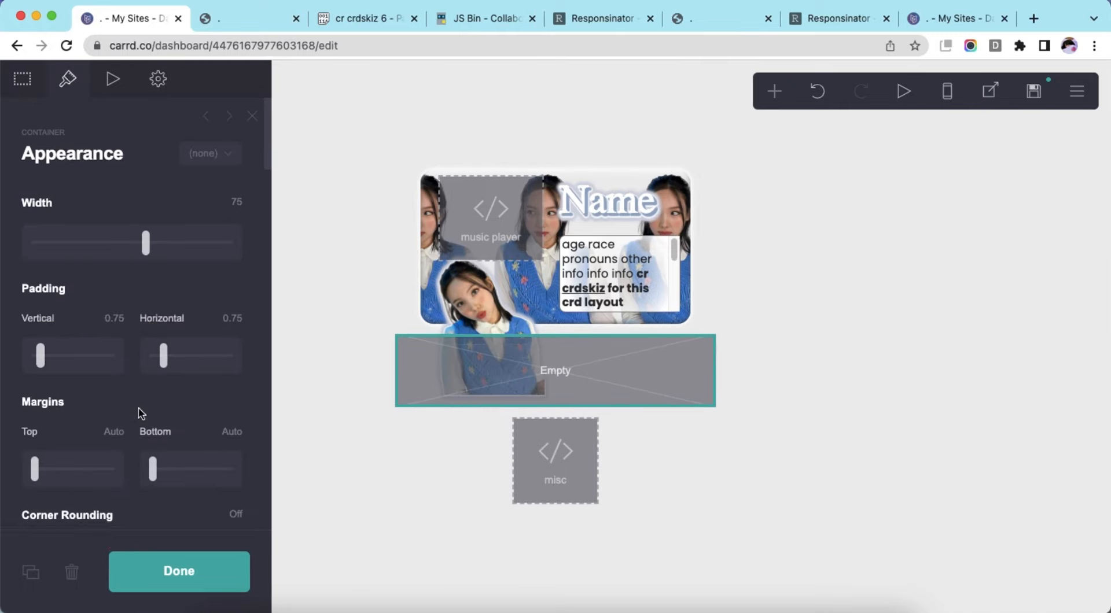
{"action": "left_click", "coordinate": [118, 295]}
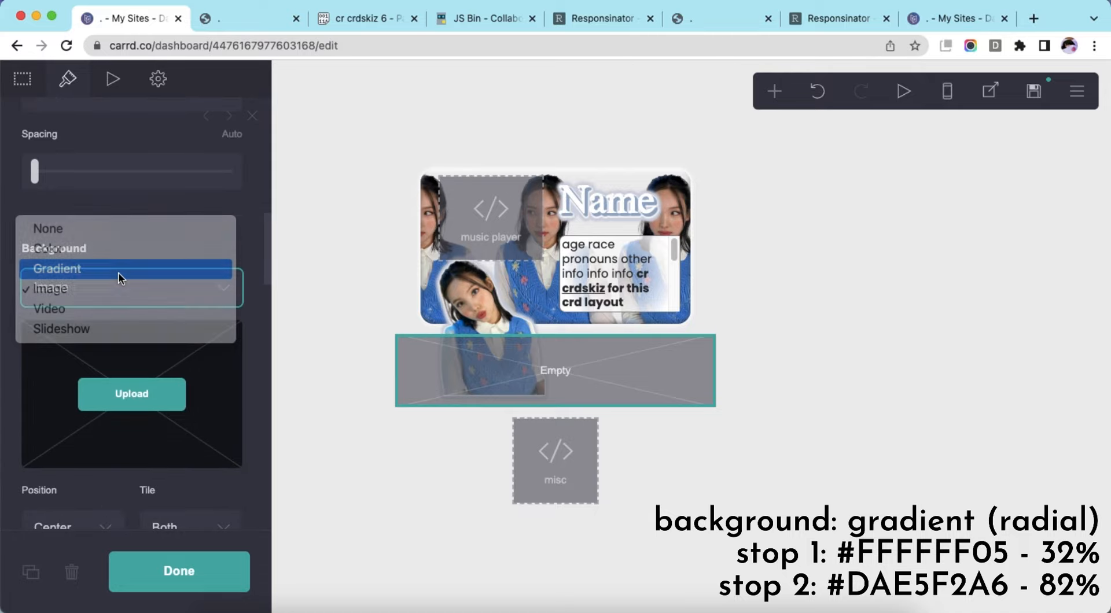
{"action": "left_click", "coordinate": [118, 272]}
{"action": "left_click", "coordinate": [114, 347]}
{"action": "left_click", "coordinate": [114, 359]}
{"action": "scroll", "coordinate": [114, 359], "scroll_direction": "down", "scroll_amount": 2}
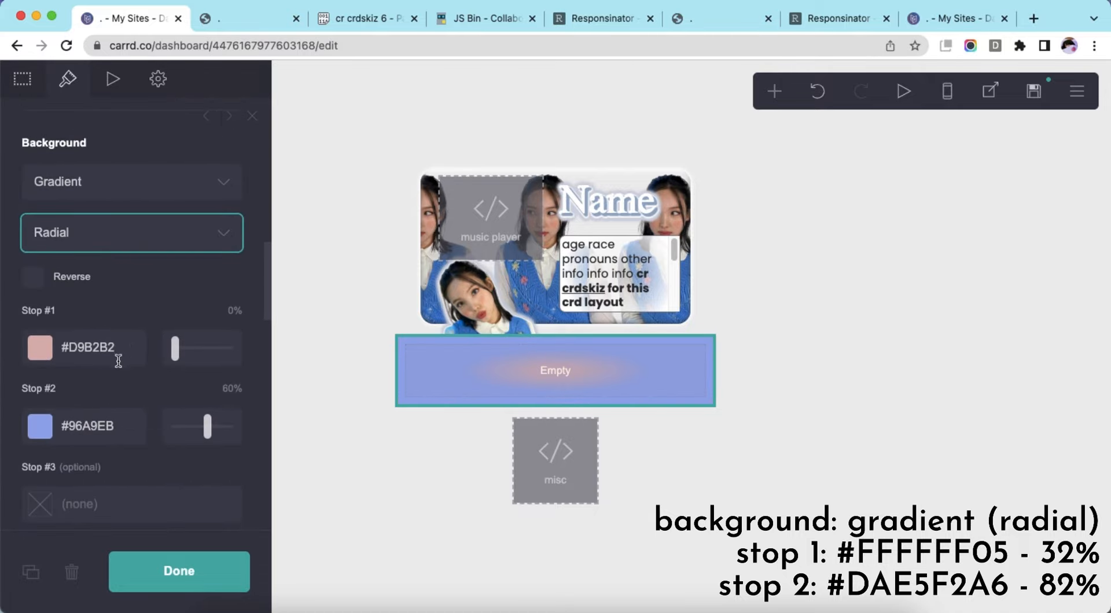
{"action": "left_click", "coordinate": [40, 347]}
{"action": "left_click_drag", "start_coordinate": [89, 399], "coordinate": [2, 346]}
{"action": "type", "text": "5"}
{"action": "key", "text": "Return"}
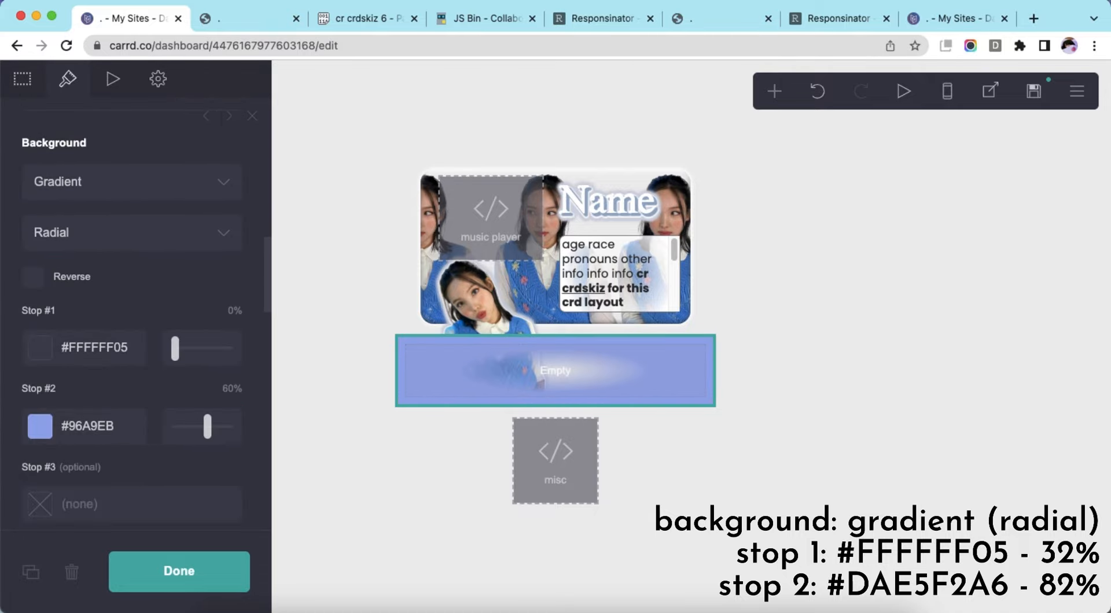
- Set gradient stop 2 to #DAE5F2A6 and position stop 1 at 32% and stop 2 at 82%
{"action": "scroll", "coordinate": [137, 347], "scroll_direction": "down", "scroll_amount": 2}
{"action": "double_click", "coordinate": [114, 323]}
{"action": "type", "text": "DAE5F2A7"}
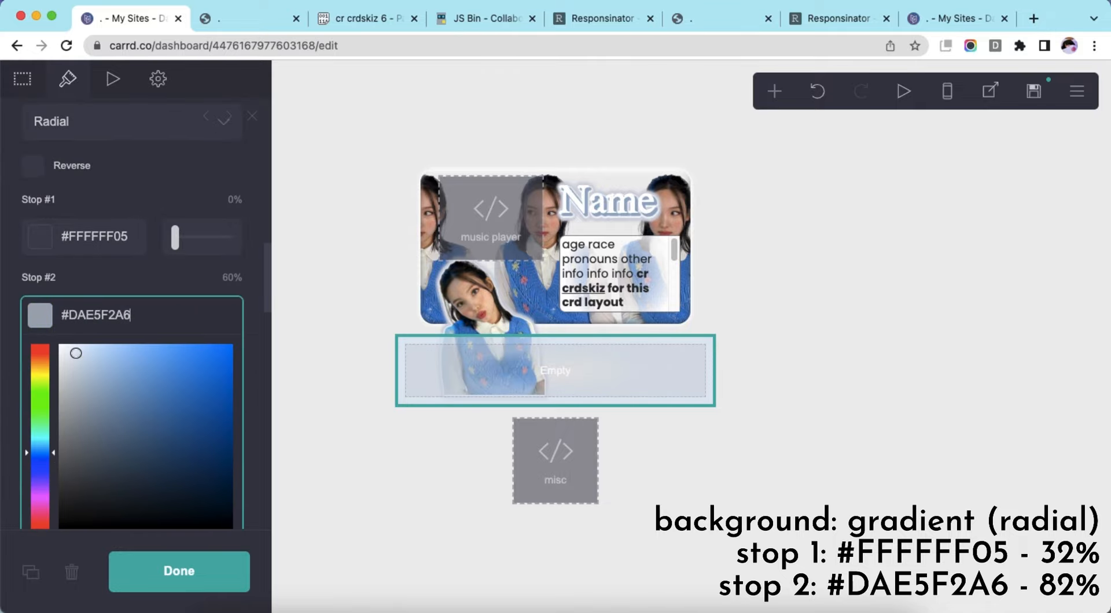
{"action": "key", "text": "Return"}
{"action": "key", "text": "Return"}
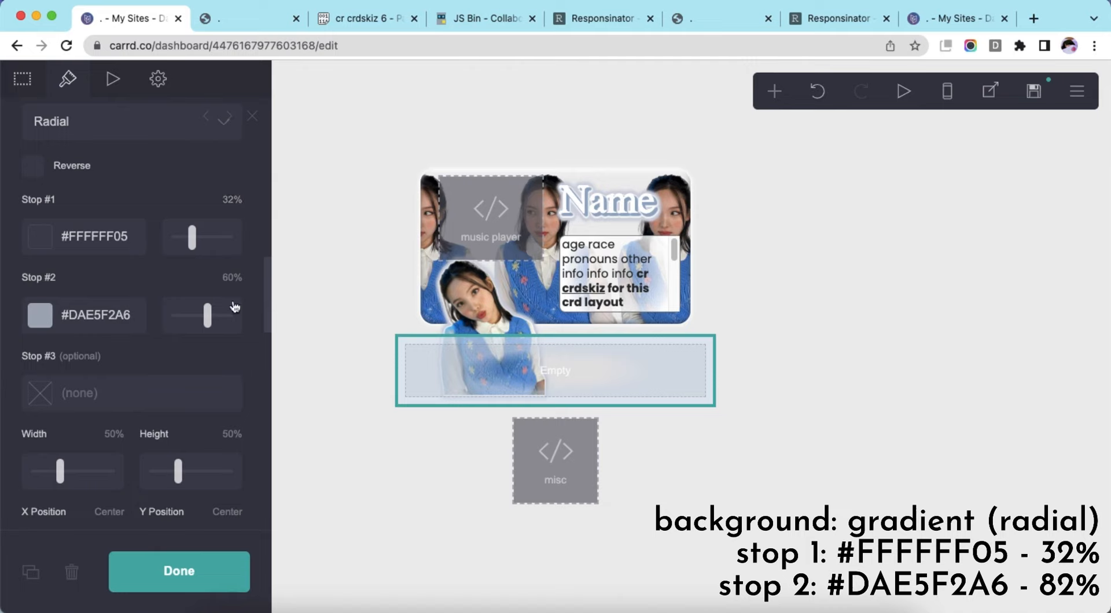
{"action": "type", "text": "82"}
{"action": "key", "text": "Return"}
- Add a Pixels pattern to the container with colour #FFFFFF80 and size 35
{"action": "scroll", "coordinate": [178, 390], "scroll_direction": "down", "scroll_amount": 5}
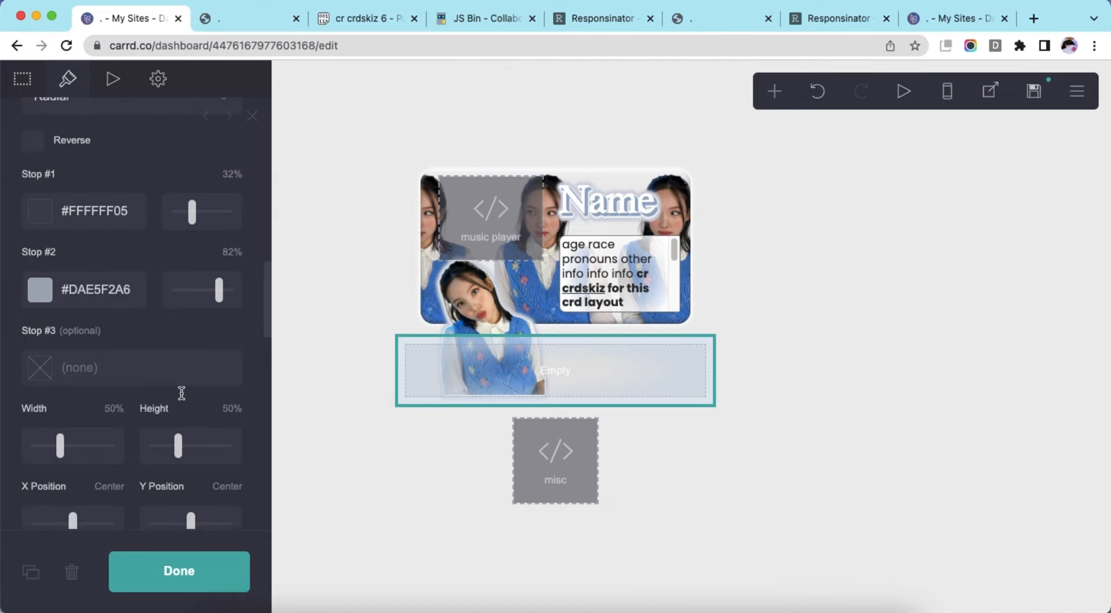
{"action": "scroll", "coordinate": [182, 398], "scroll_direction": "down", "scroll_amount": 4}
{"action": "left_click", "coordinate": [116, 268]}
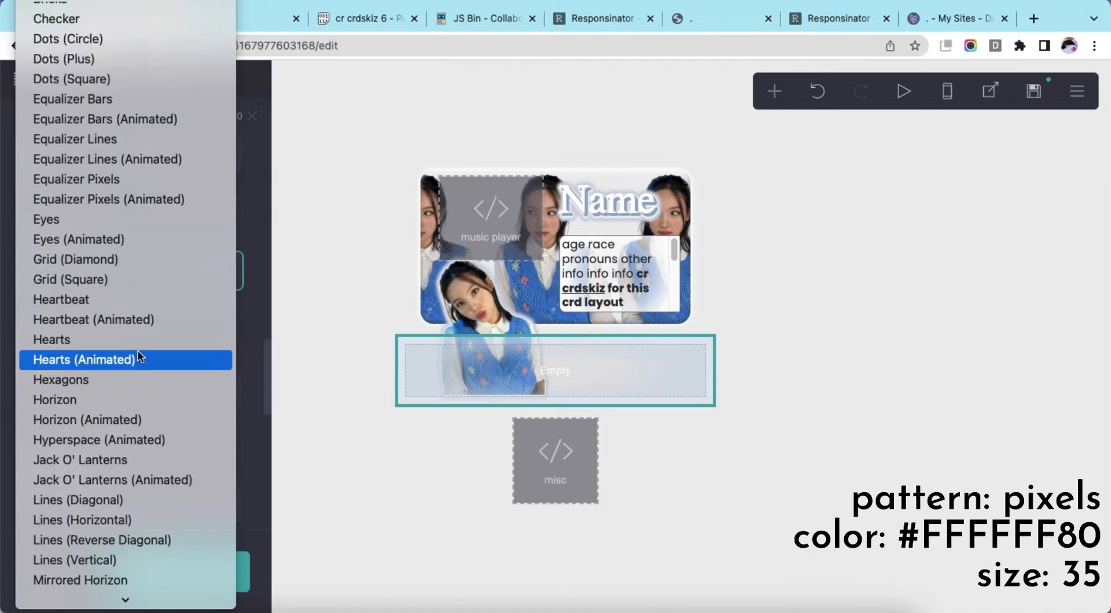
{"action": "left_click", "coordinate": [100, 487]}
{"action": "left_click_drag", "start_coordinate": [132, 352], "coordinate": [2, 364]}
{"action": "type", "text": "#FFFFFF80"}
{"action": "left_click", "coordinate": [104, 313]}
{"action": "type", "text": "35"}
{"action": "key", "text": "Return"}
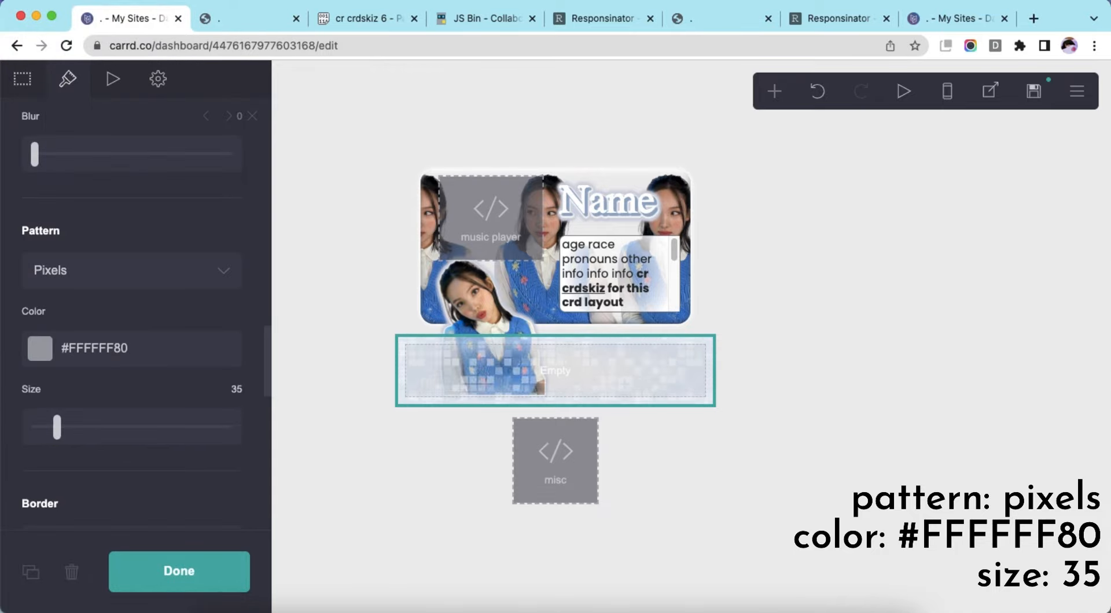
- Open the new container's custom style settings and copy the LEFT CONTAINER declarations, height: 200px through z-index: 10, from Pastebin
{"action": "scroll", "coordinate": [177, 426], "scroll_direction": "down", "scroll_amount": 8}
{"action": "scroll", "coordinate": [178, 434], "scroll_direction": "up", "scroll_amount": 15}
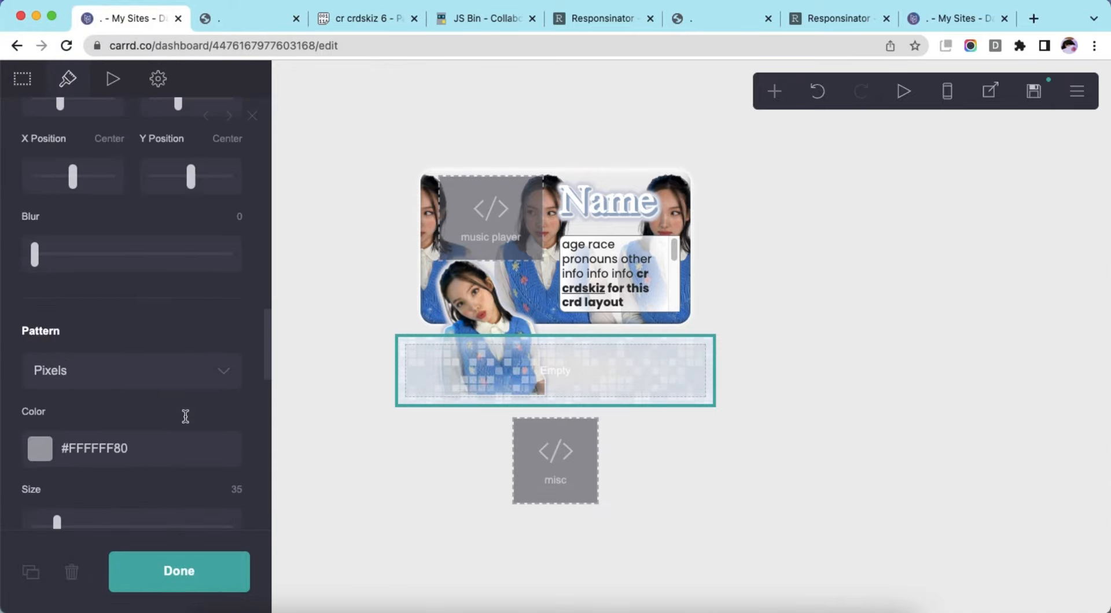
{"action": "left_click", "coordinate": [157, 81]}
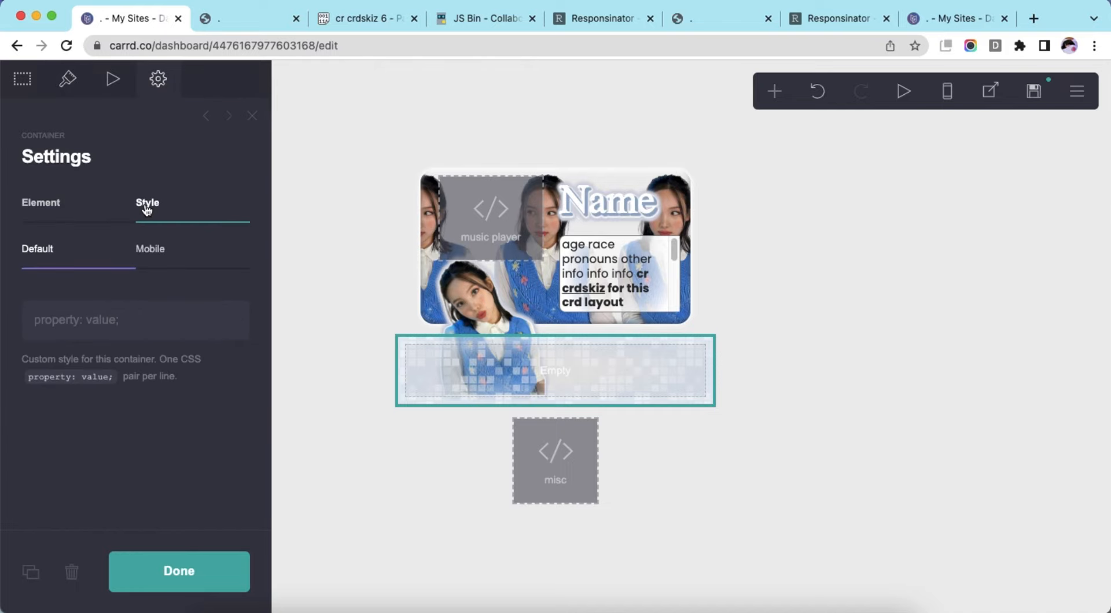
{"action": "left_click", "coordinate": [339, 26]}
{"action": "scroll", "coordinate": [203, 282], "scroll_direction": "up", "scroll_amount": 15}
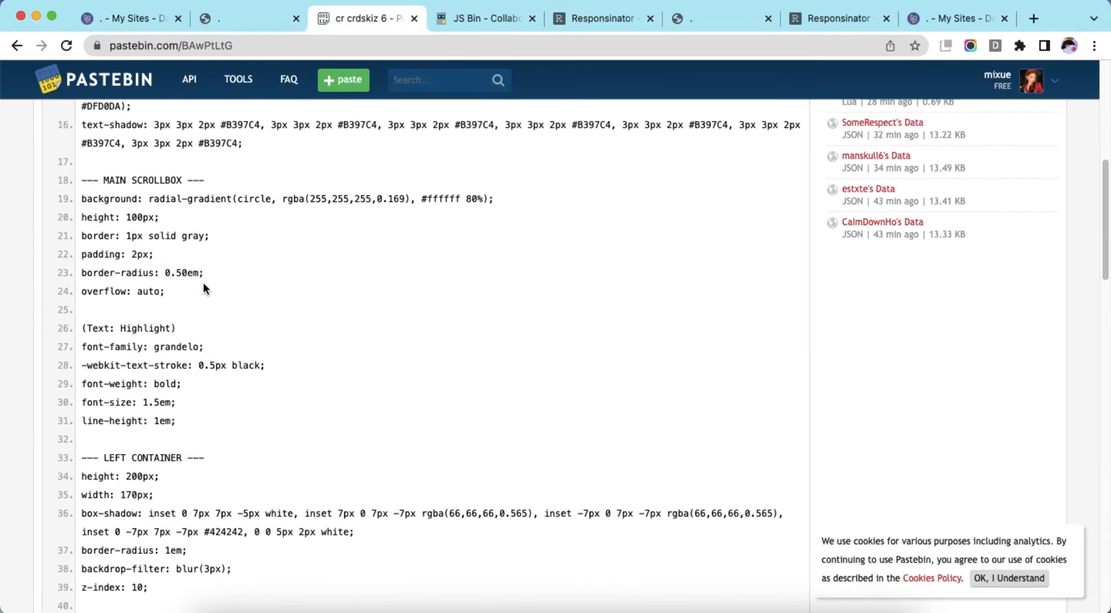
{"action": "scroll", "coordinate": [203, 282], "scroll_direction": "down", "scroll_amount": 5}
{"action": "left_click_drag", "start_coordinate": [82, 231], "coordinate": [182, 331]}
{"action": "right_click", "coordinate": [212, 310]}
{"action": "left_click", "coordinate": [241, 347]}
- Paste the LEFT CONTAINER declarations into the new container's default custom style
{"action": "left_click", "coordinate": [133, 18]}
{"action": "right_click", "coordinate": [90, 310]}
{"action": "left_click", "coordinate": [116, 417]}
{"action": "scroll", "coordinate": [270, 313], "scroll_direction": "down", "scroll_amount": 3}
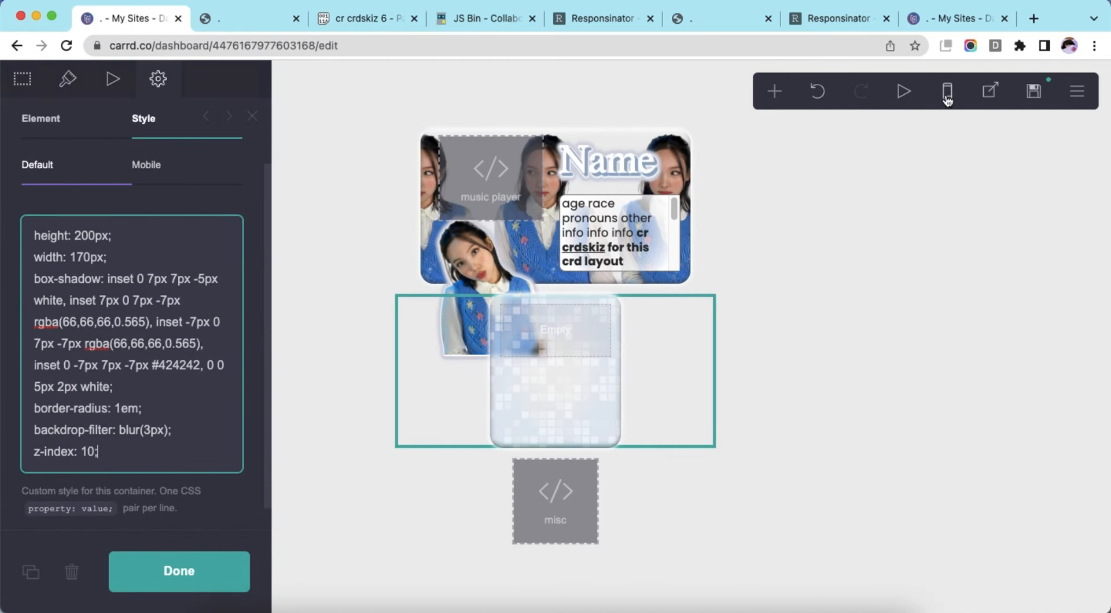
- Copy the LEFT CONTAINER mobile declarations, height: 180px and width: 157px, from Pastebin into the container's mobile custom style
{"action": "left_click", "coordinate": [946, 93]}
{"action": "left_click", "coordinate": [365, 18]}
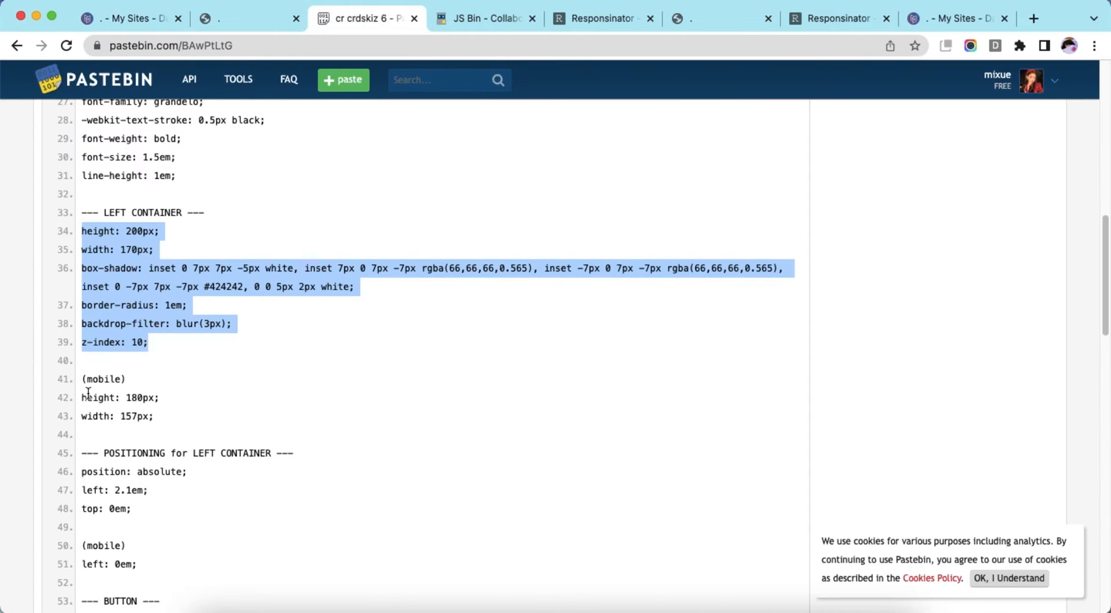
{"action": "left_click_drag", "start_coordinate": [85, 398], "coordinate": [171, 417]}
{"action": "right_click", "coordinate": [167, 395]}
{"action": "left_click", "coordinate": [191, 436]}
{"action": "left_click", "coordinate": [133, 18]}
{"action": "right_click", "coordinate": [91, 319]}
{"action": "left_click", "coordinate": [153, 424]}
{"action": "left_click", "coordinate": [512, 576]}
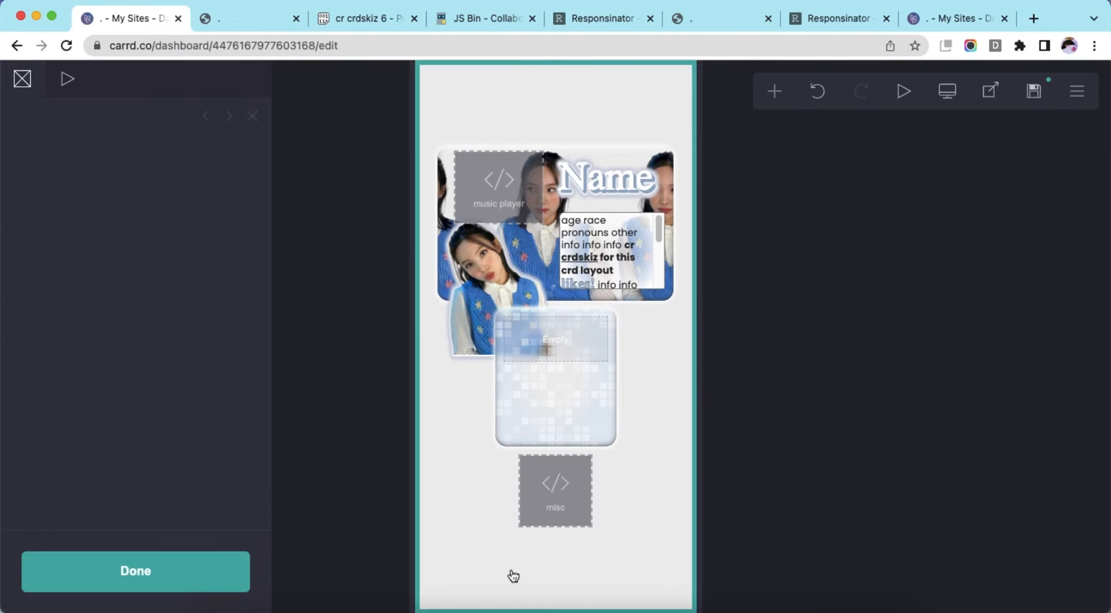
- Reopen the container's default style in the desktop layout and copy its positioning declarations, position: absolute through top: 0em, from Pastebin
{"action": "left_click", "coordinate": [947, 91]}
{"action": "left_click", "coordinate": [562, 400]}
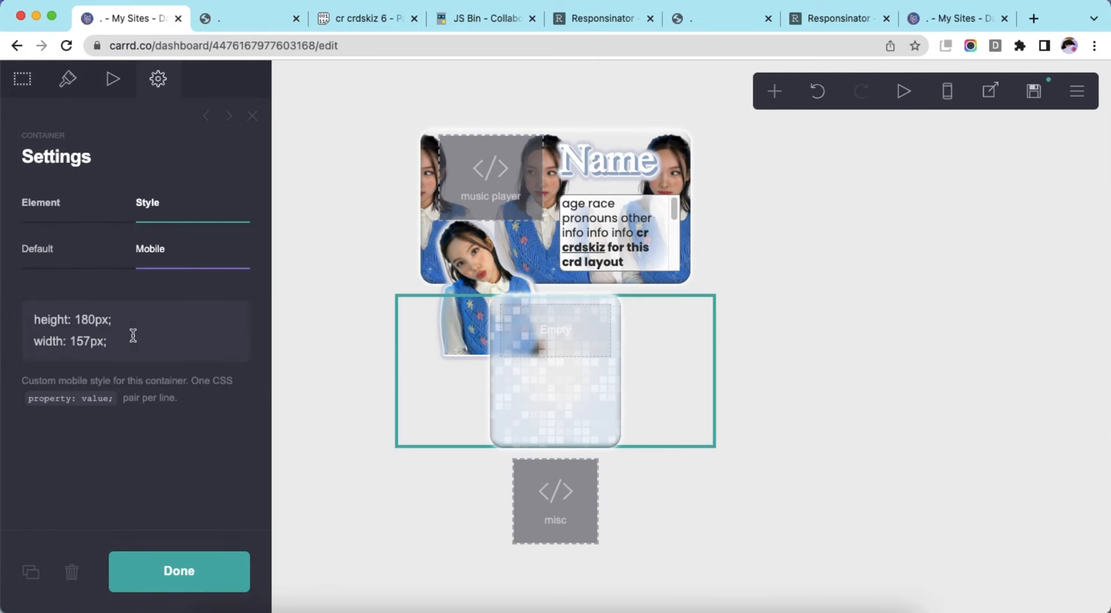
{"action": "left_click", "coordinate": [84, 257]}
{"action": "left_click", "coordinate": [347, 20]}
{"action": "scroll", "coordinate": [175, 338], "scroll_direction": "down", "scroll_amount": 3}
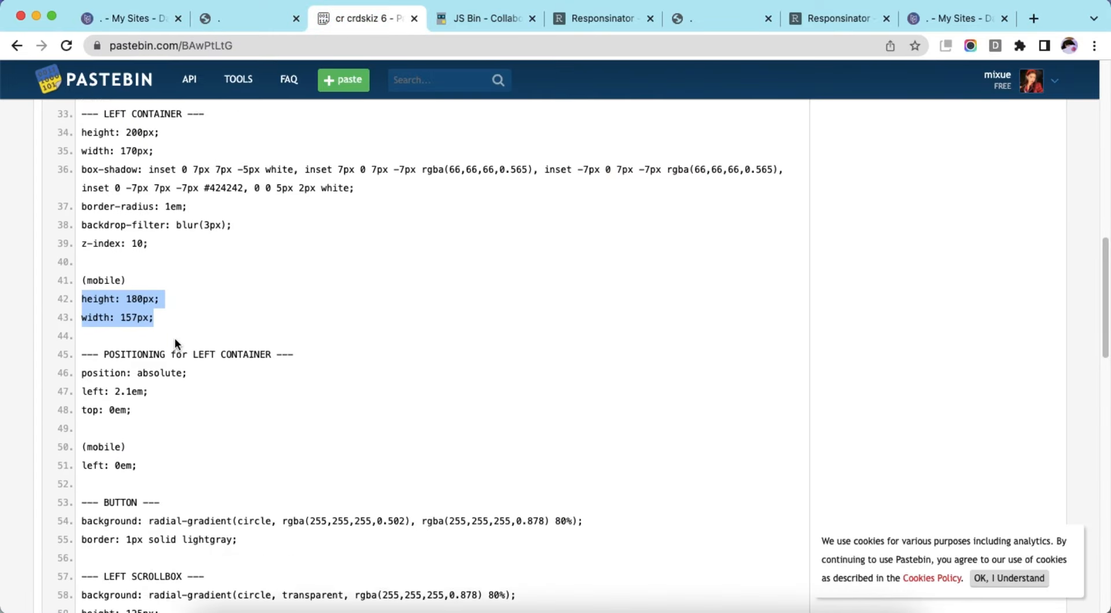
{"action": "left_click_drag", "start_coordinate": [80, 360], "coordinate": [164, 403]}
{"action": "right_click", "coordinate": [164, 377]}
{"action": "left_click", "coordinate": [195, 416]}
- Paste the positioning declarations on a new line after z-index: 10 in the container's default custom style
{"action": "left_click", "coordinate": [124, 18]}
{"action": "scroll", "coordinate": [128, 315], "scroll_direction": "down", "scroll_amount": 3}
{"action": "left_click", "coordinate": [146, 431]}
{"action": "key", "text": "Return"}
{"action": "right_click", "coordinate": [127, 452]}
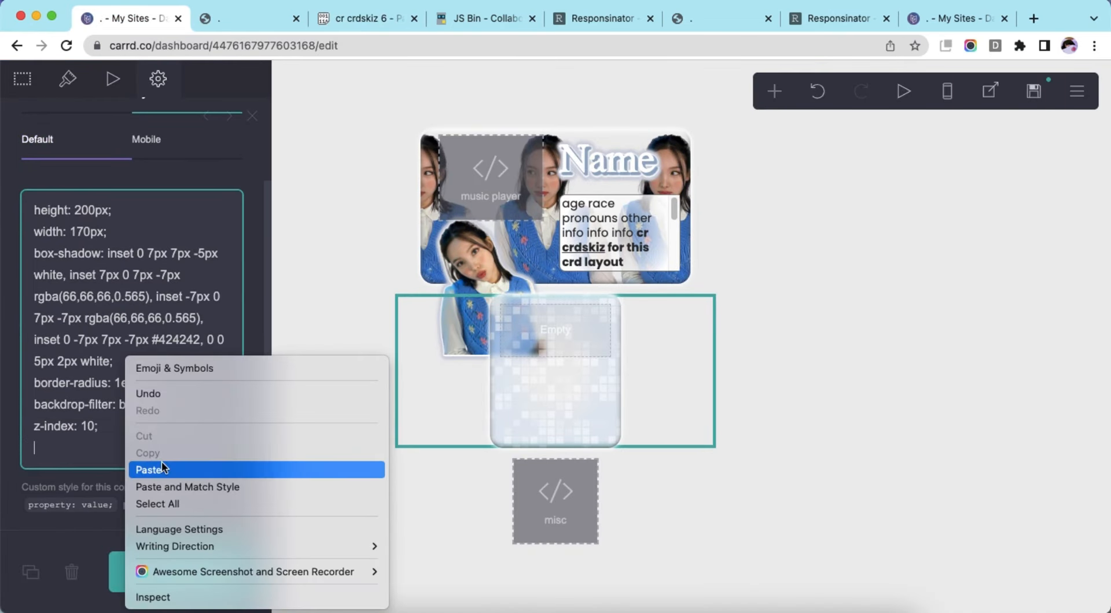
{"action": "left_click", "coordinate": [162, 467]}
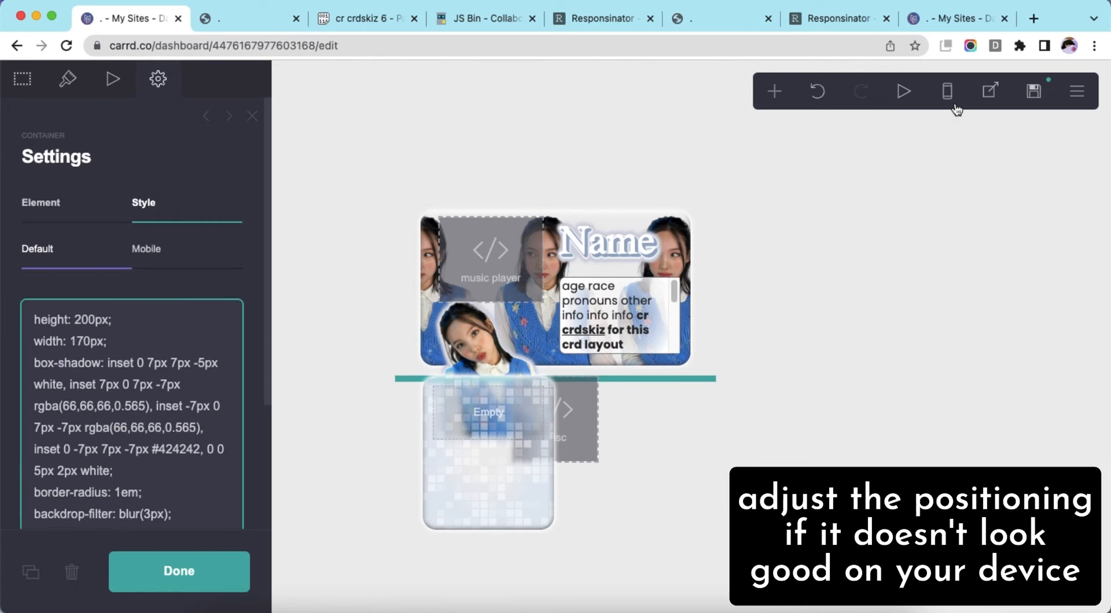
- Copy the left container's mobile positioning declaration, left: 0em, from Pastebin onto a new line after width: 157px in its mobile custom style
{"action": "left_click", "coordinate": [947, 93]}
{"action": "left_click", "coordinate": [151, 250]}
{"action": "left_click", "coordinate": [364, 18]}
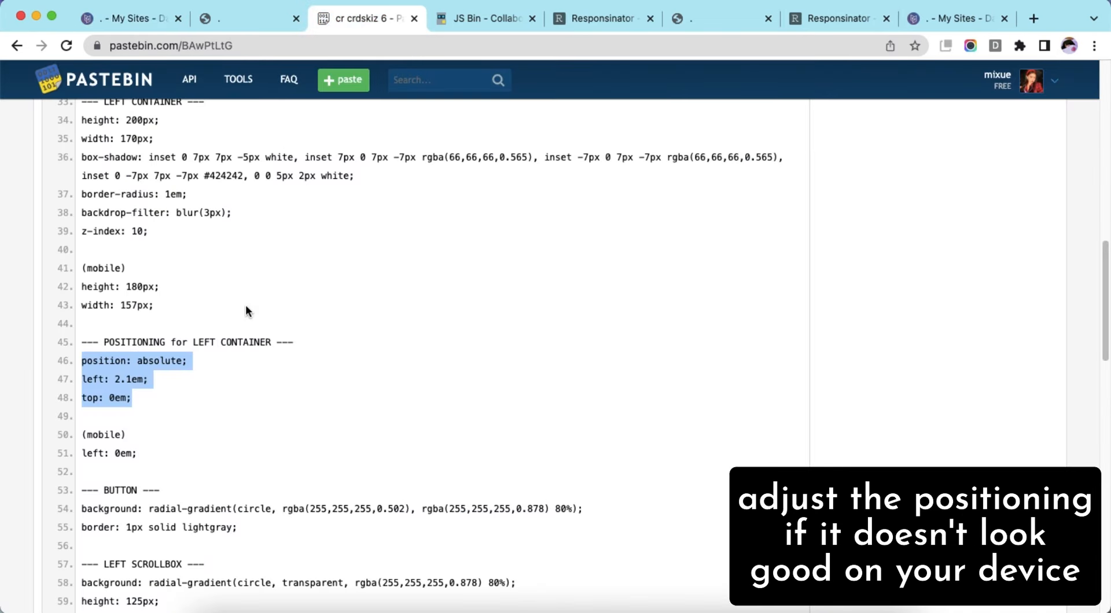
{"action": "left_click_drag", "start_coordinate": [139, 454], "coordinate": [82, 453]}
{"action": "right_click", "coordinate": [109, 453]}
{"action": "left_click", "coordinate": [141, 435]}
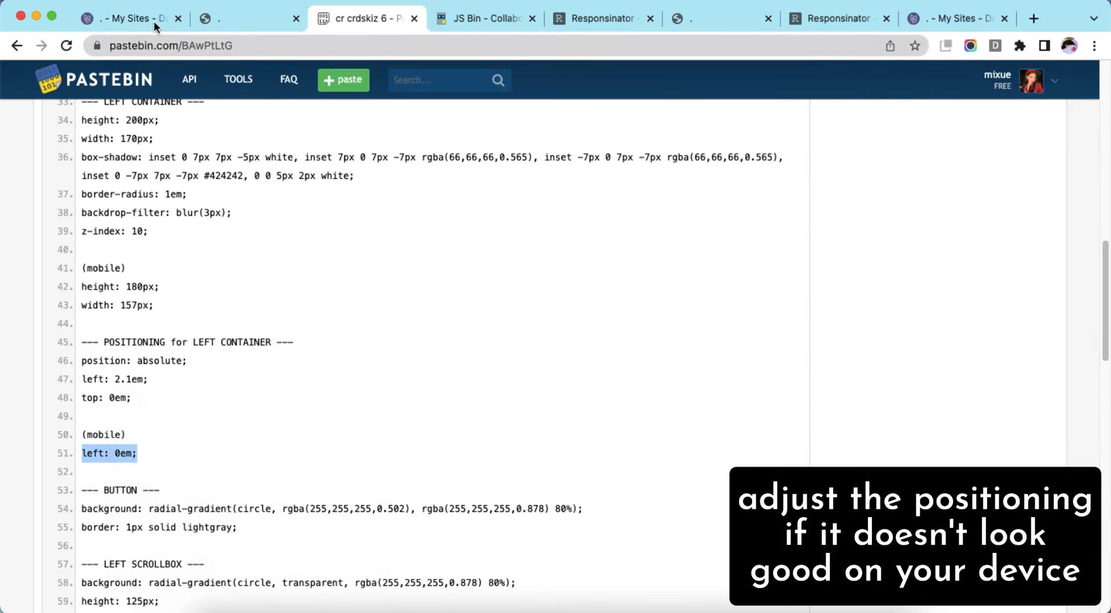
{"action": "left_click", "coordinate": [132, 18]}
{"action": "left_click", "coordinate": [153, 347]}
{"action": "key", "text": "Return"}
{"action": "right_click", "coordinate": [146, 358]}
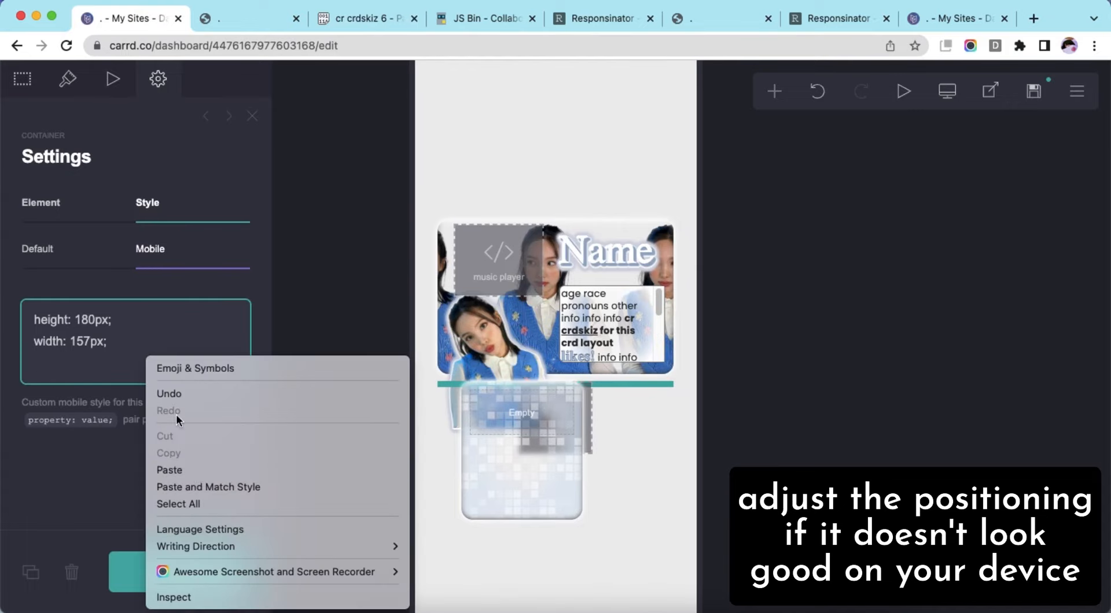
{"action": "left_click", "coordinate": [203, 470]}
{"action": "left_click", "coordinate": [990, 191]}
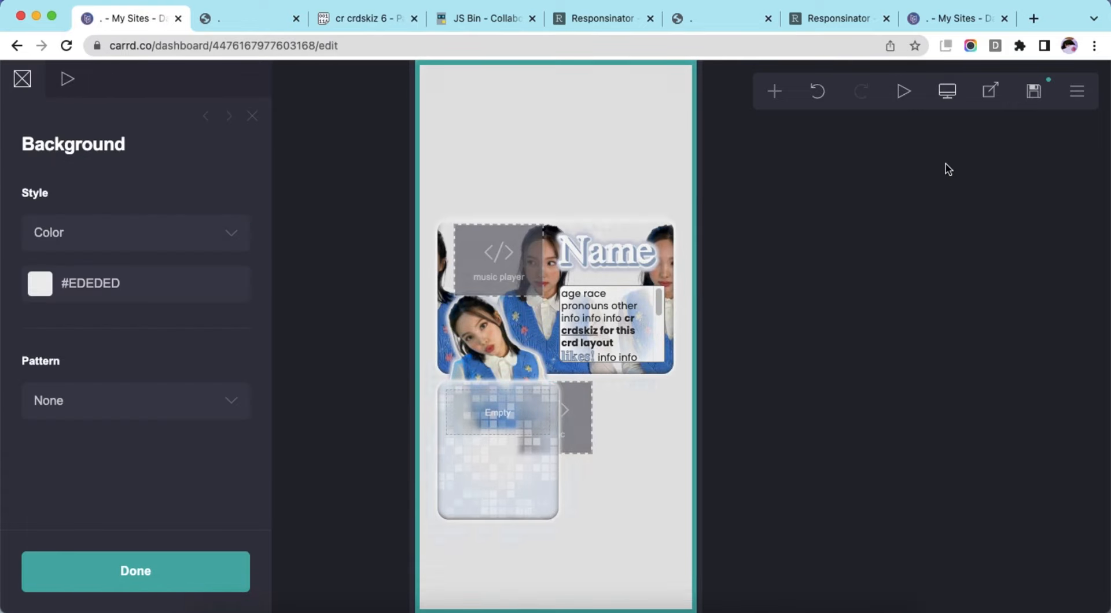
- In the desktop layout, add a Buttons element inside the left container and set its style to Icon + Wide Label
{"action": "left_click", "coordinate": [945, 107]}
{"action": "left_click", "coordinate": [774, 90]}
{"action": "left_click", "coordinate": [736, 184]}
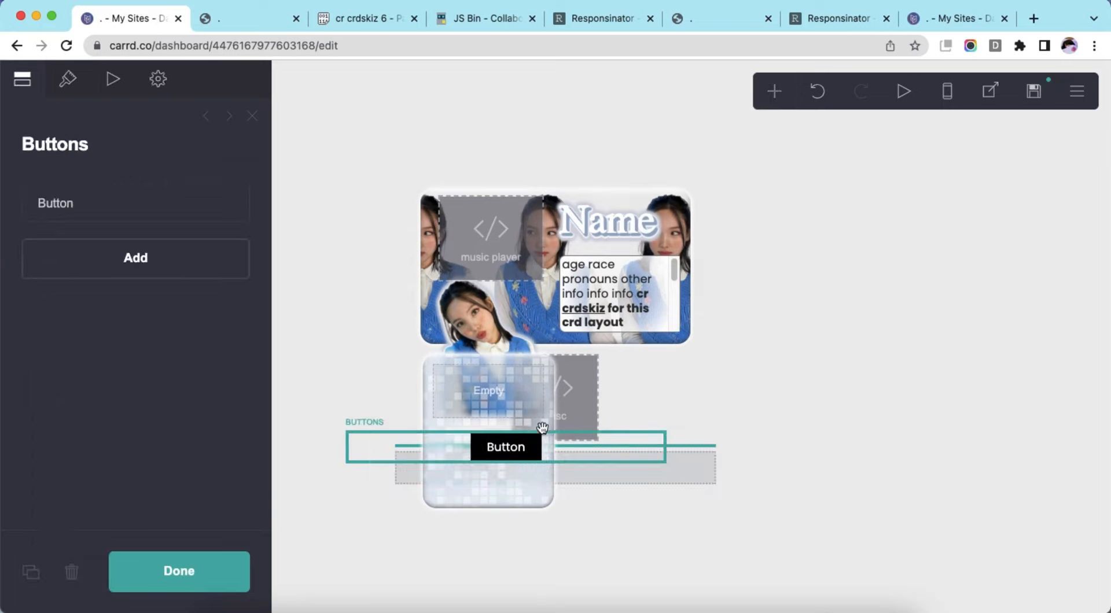
{"action": "left_click_drag", "start_coordinate": [559, 444], "coordinate": [538, 393]}
{"action": "left_click", "coordinate": [68, 78]}
{"action": "left_click", "coordinate": [132, 295]}
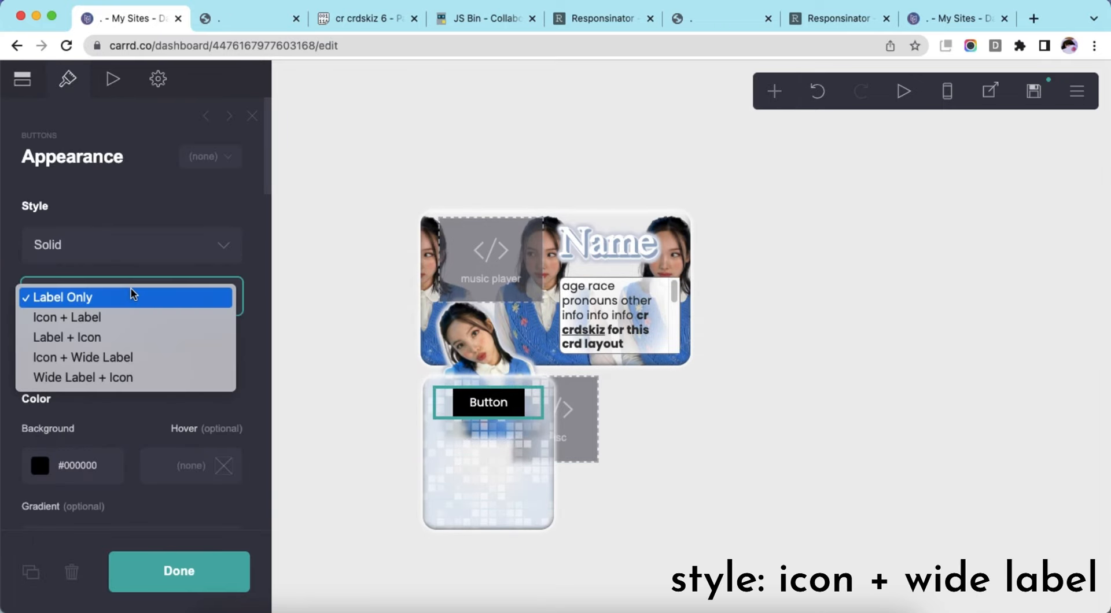
{"action": "left_click", "coordinate": [139, 357]}
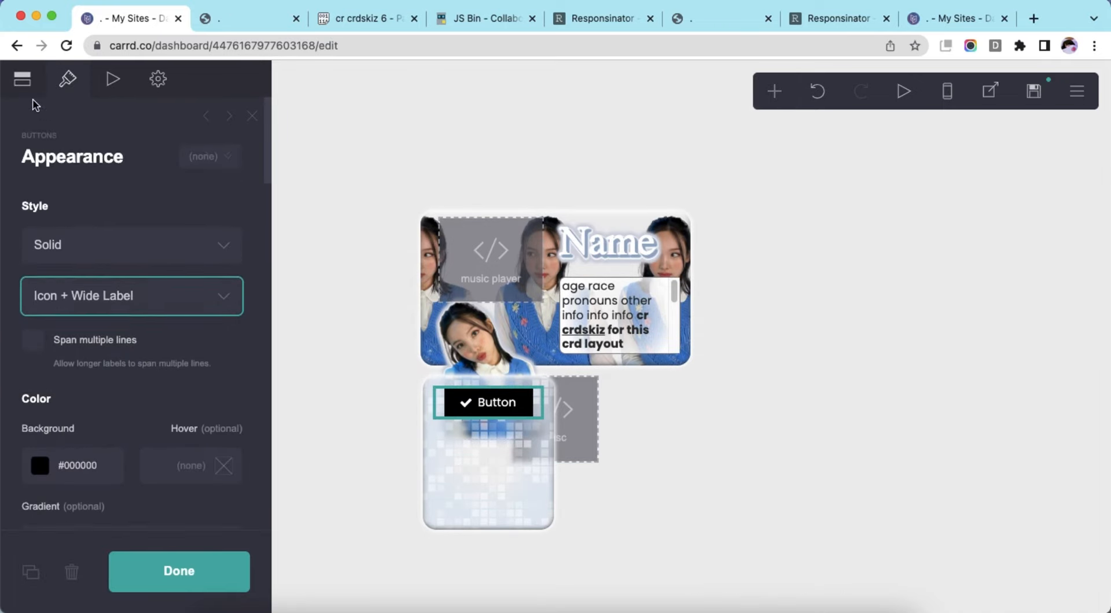
- Label the button "search" and give it the Search icon
{"action": "left_click", "coordinate": [22, 79]}
{"action": "left_click", "coordinate": [104, 219]}
{"action": "double_click", "coordinate": [141, 283]}
{"action": "type", "text": "search"}
{"action": "key", "text": "Return"}
{"action": "left_click", "coordinate": [156, 384]}
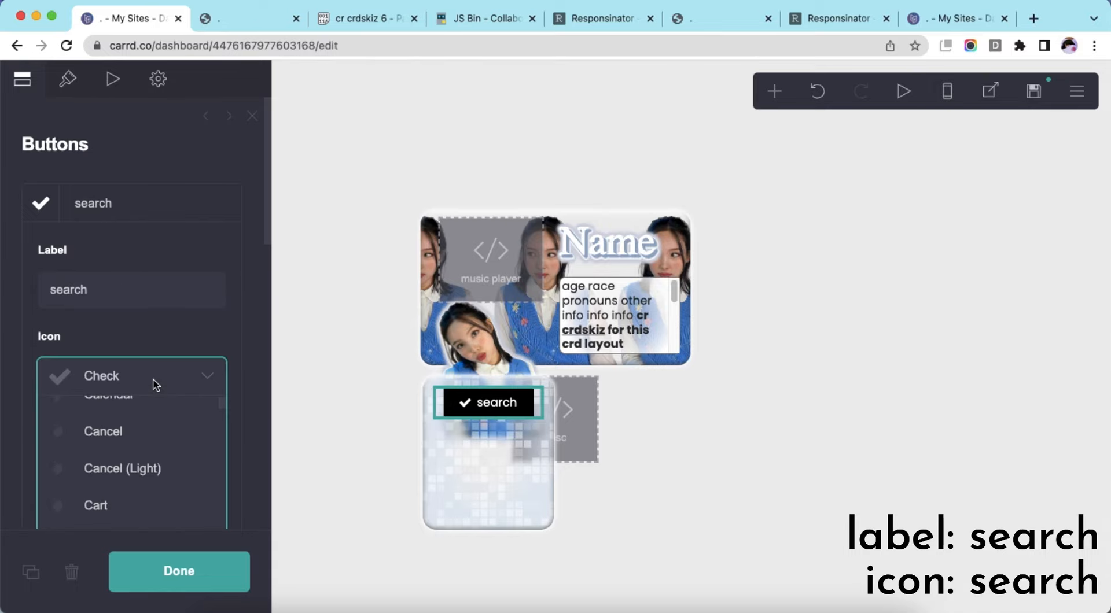
{"action": "key", "text": "s"}
{"action": "key", "text": "Return"}
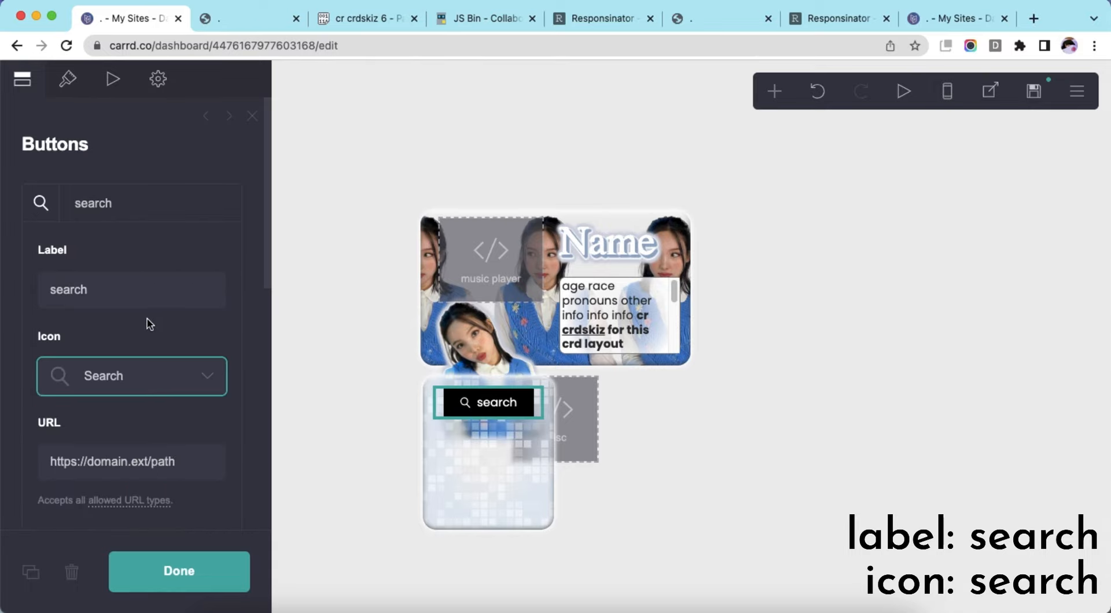
{"action": "left_click", "coordinate": [125, 217]}
- Set the button's background to transparent #00000000 and its label color to #7A7A7A
{"action": "left_click", "coordinate": [82, 84]}
{"action": "scroll", "coordinate": [87, 261], "scroll_direction": "down", "scroll_amount": 5}
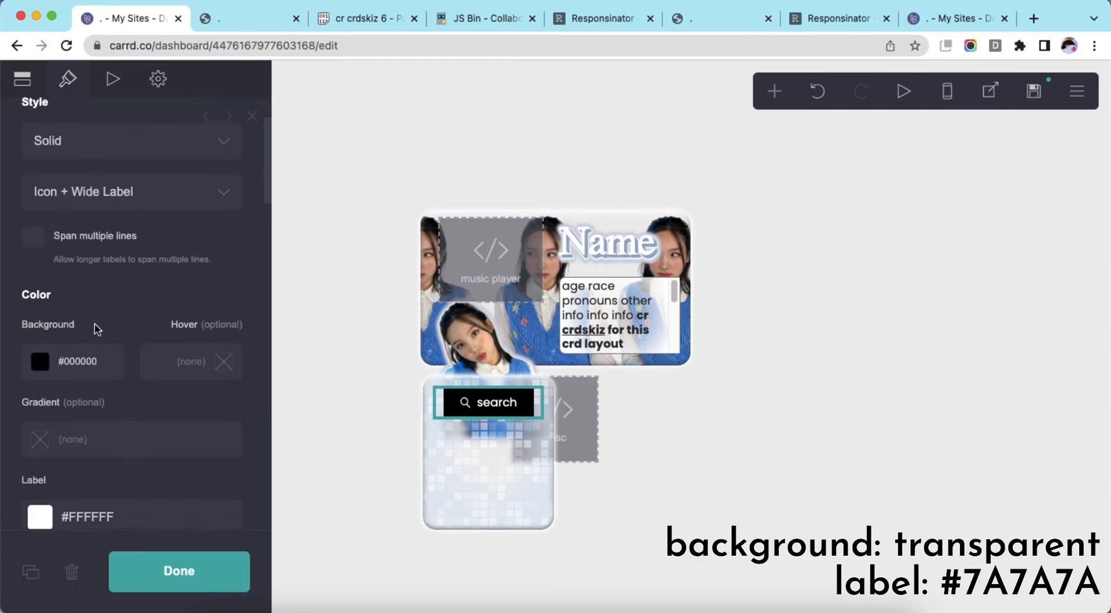
{"action": "left_click", "coordinate": [116, 329]}
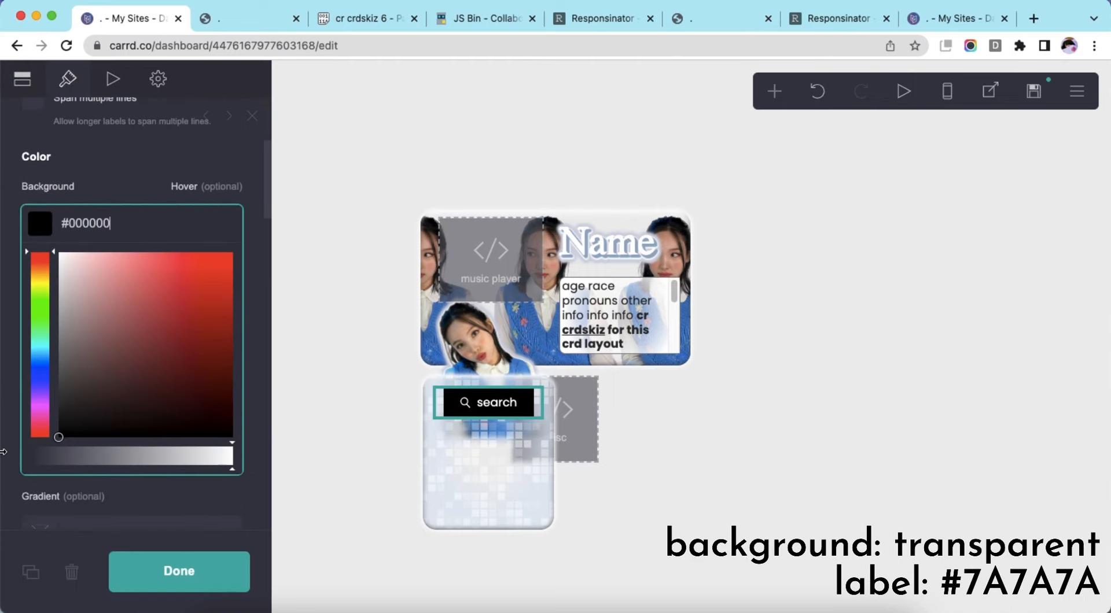
{"action": "type", "text": "00"}
{"action": "left_click", "coordinate": [125, 188]}
{"action": "left_click", "coordinate": [168, 383]}
{"action": "type", "text": "#7A7A7A"}
{"action": "key", "text": "Return"}
- Set the search button's width to 9.625 and its height to 1.875
{"action": "scroll", "coordinate": [168, 389], "scroll_direction": "down", "scroll_amount": 5}
{"action": "left_click", "coordinate": [243, 418]}
{"action": "type", "text": "9.625"}
{"action": "key", "text": "Return"}
{"action": "scroll", "coordinate": [237, 416], "scroll_direction": "down", "scroll_amount": 3}
{"action": "left_click", "coordinate": [235, 362]}
{"action": "type", "text": "1.875"}
{"action": "key", "text": "Return"}
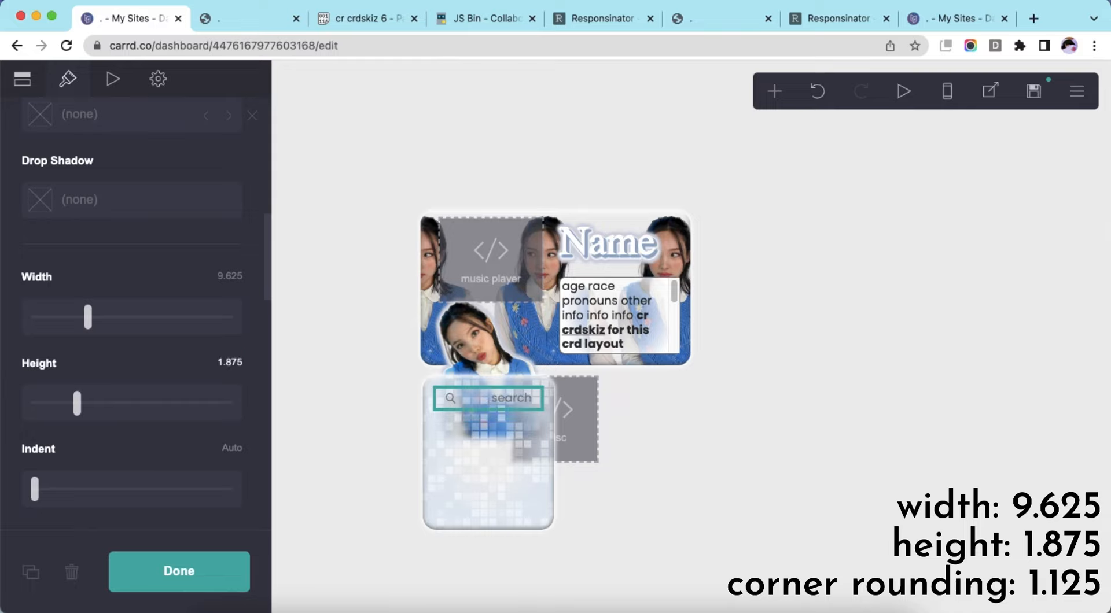
- Set the search button's corner rounding to 1.125
{"action": "scroll", "coordinate": [226, 381], "scroll_direction": "down", "scroll_amount": 10}
{"action": "left_click", "coordinate": [239, 347]}
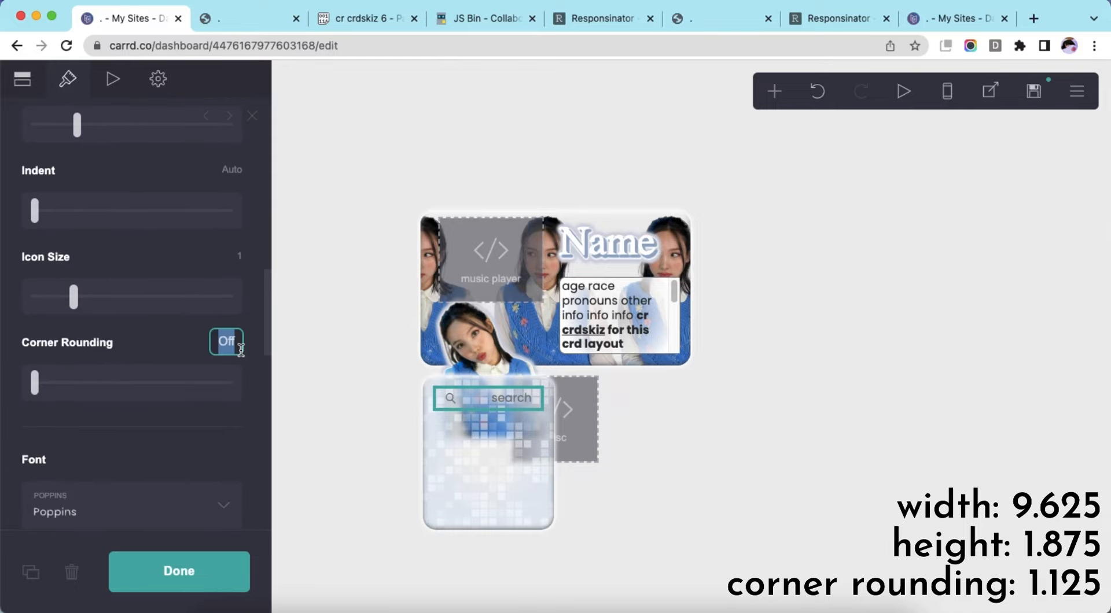
{"action": "type", "text": "1.125"}
{"action": "key", "text": "Return"}
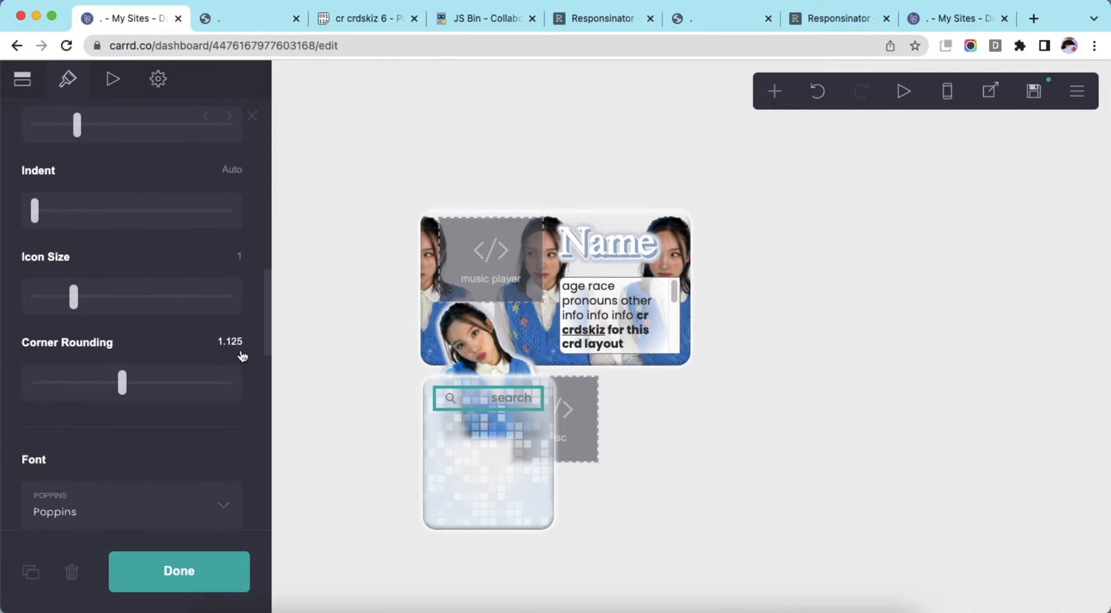
{"action": "scroll", "coordinate": [140, 418], "scroll_direction": "down", "scroll_amount": 3}
{"action": "scroll", "coordinate": [141, 418], "scroll_direction": "down", "scroll_amount": 8}
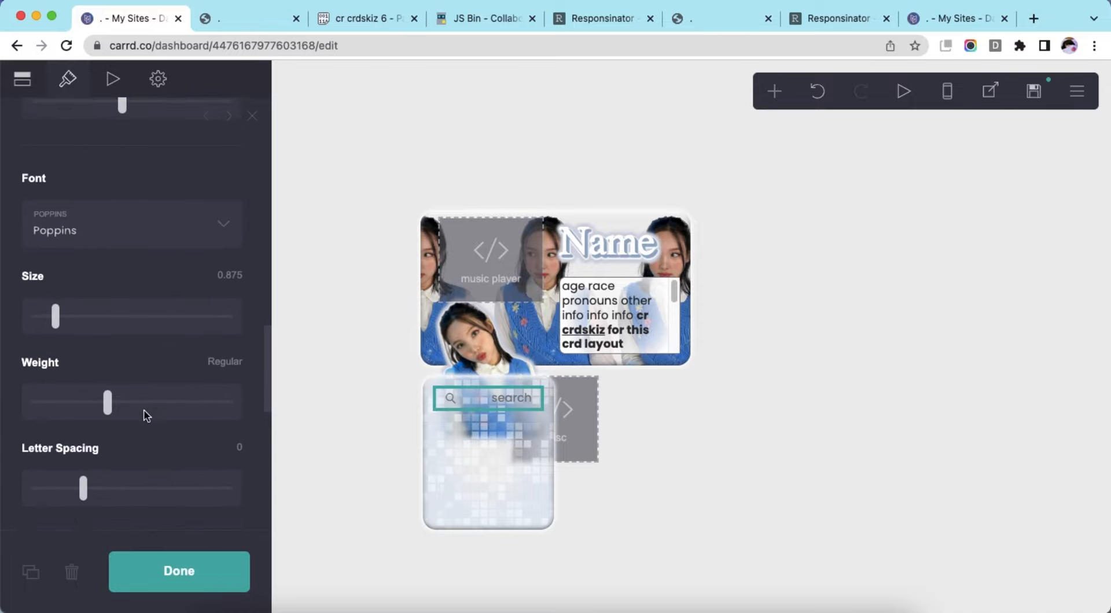
{"action": "scroll", "coordinate": [174, 405], "scroll_direction": "down", "scroll_amount": 5}
{"action": "scroll", "coordinate": [174, 404], "scroll_direction": "up", "scroll_amount": 15}
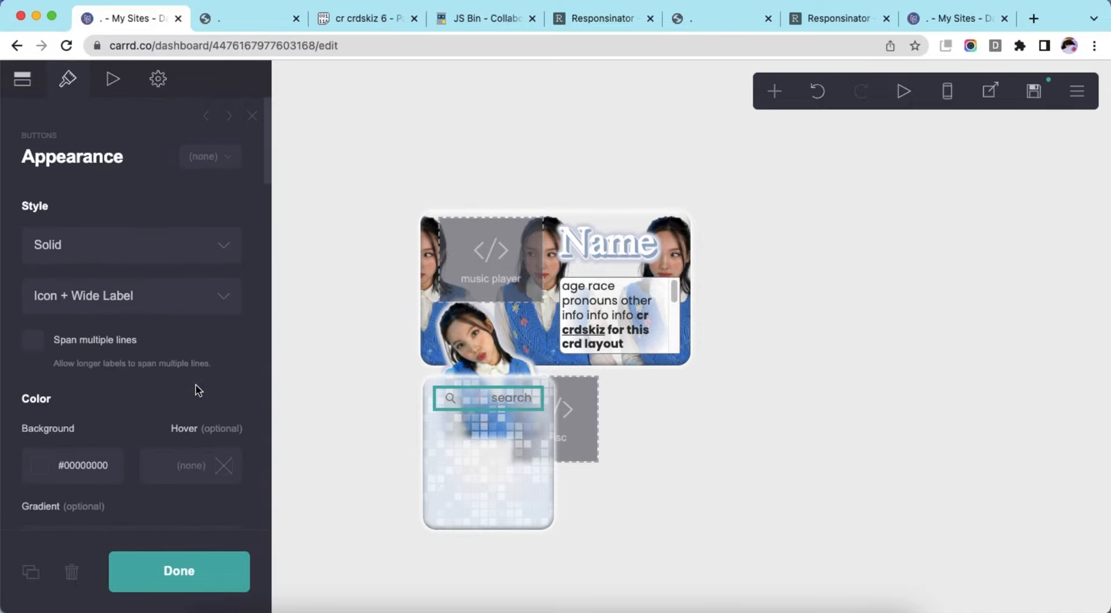
- Open the buttons' custom style and copy the BUTTON background and border declarations from Pastebin
{"action": "left_click", "coordinate": [158, 78]}
{"action": "left_click", "coordinate": [107, 203]}
{"action": "left_click", "coordinate": [364, 18]}
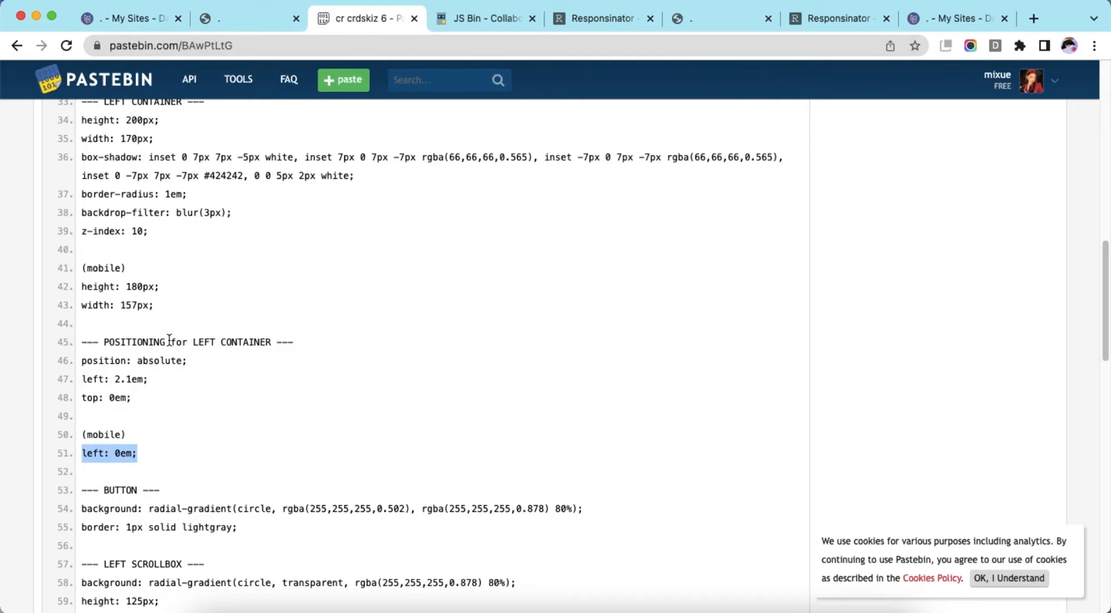
{"action": "scroll", "coordinate": [168, 340], "scroll_direction": "down", "scroll_amount": 4}
{"action": "left_click_drag", "start_coordinate": [84, 276], "coordinate": [247, 296]}
{"action": "right_click", "coordinate": [247, 296]}
{"action": "left_click", "coordinate": [278, 327]}
- Paste the BUTTON declarations into the buttons' default custom style and check the mobile layout
{"action": "left_click", "coordinate": [124, 18]}
{"action": "right_click", "coordinate": [156, 306]}
{"action": "left_click", "coordinate": [170, 419]}
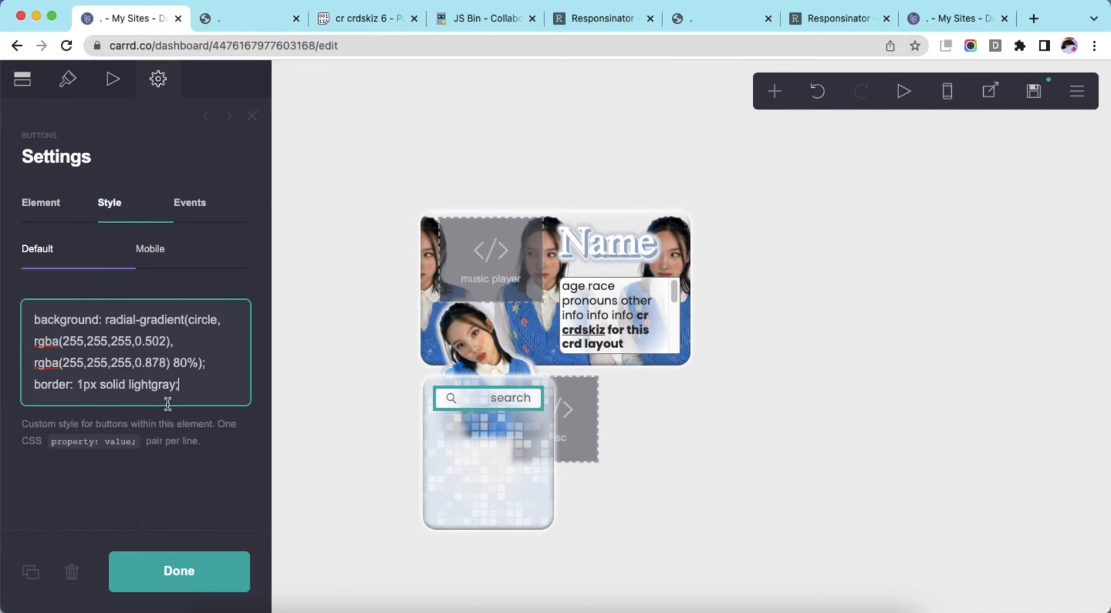
{"action": "left_click", "coordinate": [837, 391]}
{"action": "left_click", "coordinate": [946, 92]}
{"action": "left_click", "coordinate": [946, 92]}
- Add a text element below the search button reading "==byf== things to know before you follow" followed by repeated "info" filler
{"action": "left_click", "coordinate": [457, 398]}
{"action": "left_click", "coordinate": [774, 91]}
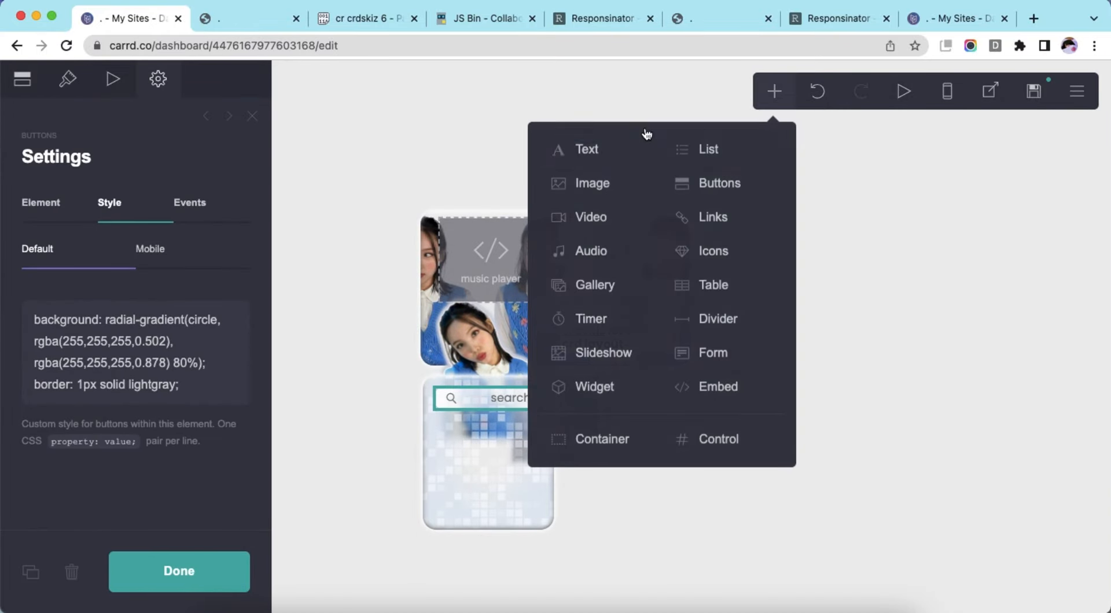
{"action": "left_click", "coordinate": [599, 153]}
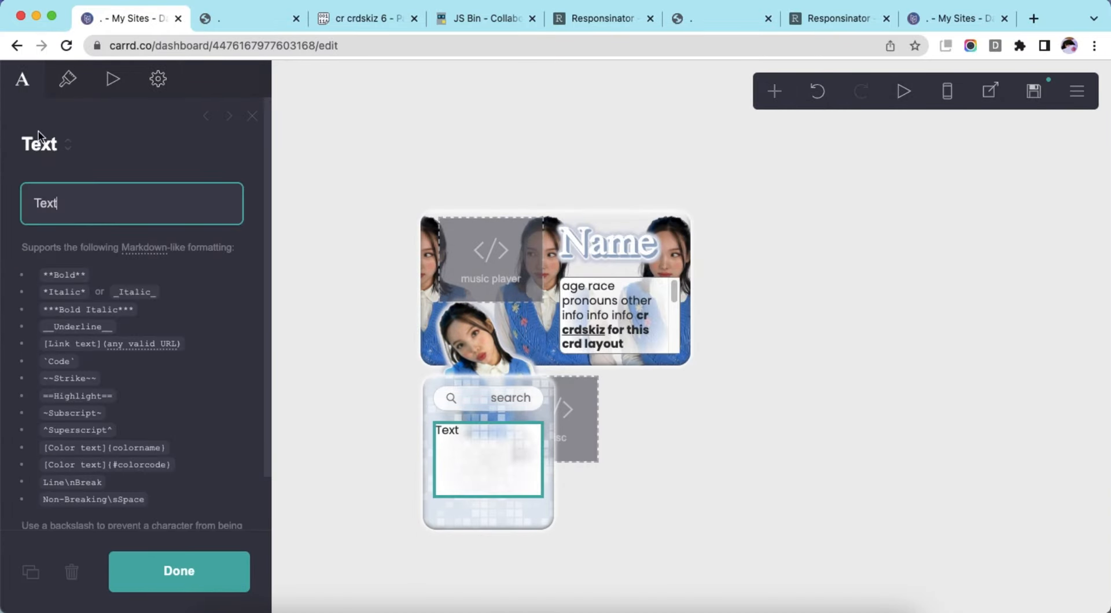
{"action": "left_click_drag", "start_coordinate": [94, 200], "coordinate": [3, 197]}
{"action": "type", "text": "==byf== things to know before you follow info info info info info info info info info info info info info info info info"}
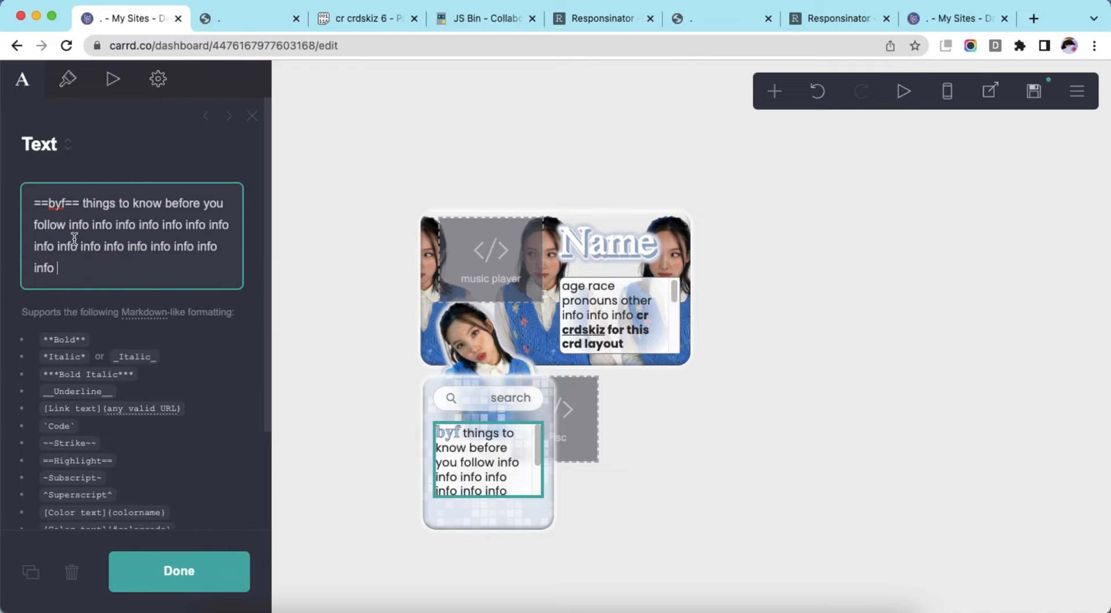
- Trim the surplus filler and add a new line reading "==dnfi== rules rules" followed by repeated "info"
{"action": "left_click_drag", "start_coordinate": [76, 243], "coordinate": [108, 302]}
{"action": "key", "text": "BackSpace"}
{"action": "key", "text": "Return"}
{"action": "type", "text": "== th"}
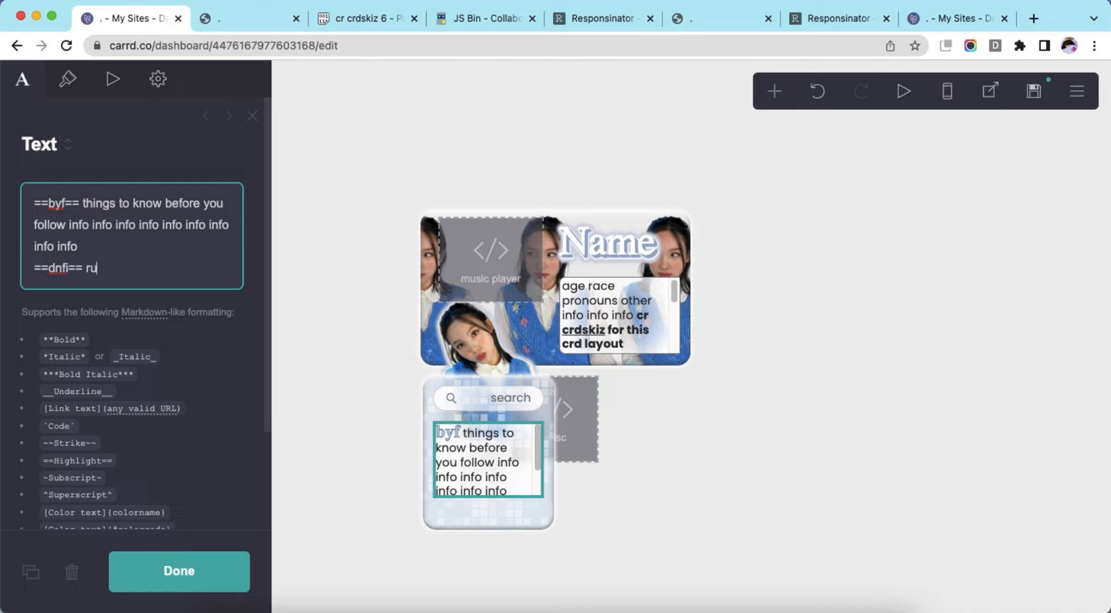
{"action": "type", "text": "ings to know before you follow info info info info info info info info info ==dnfi== rules rules info info info info info info info info info info info info info info info"}
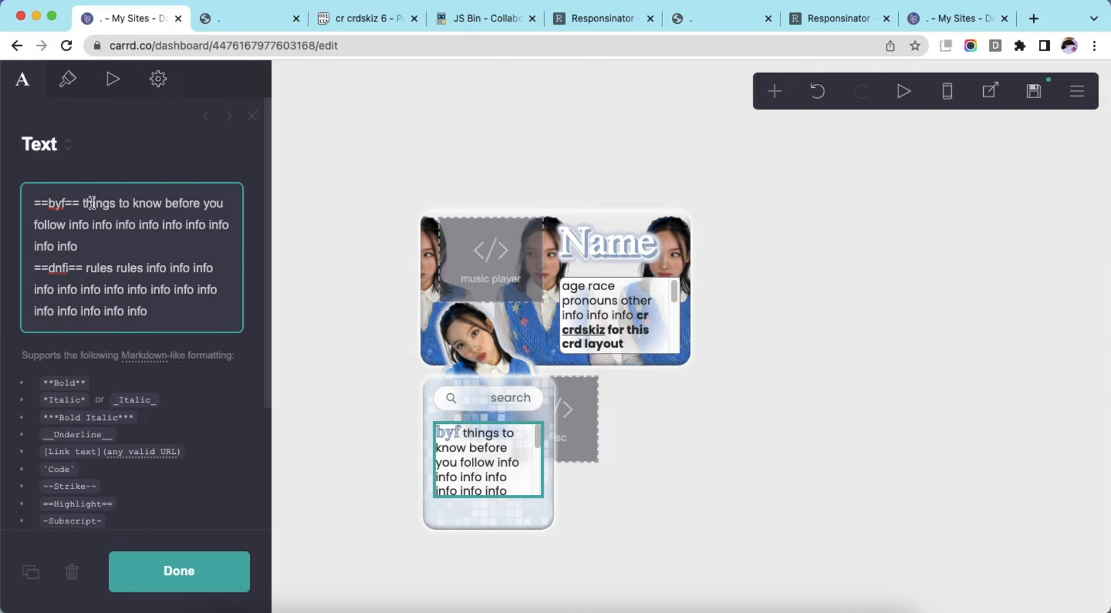
- Clear the existing default custom style of the new text element
{"action": "left_click", "coordinate": [158, 79]}
{"action": "scroll", "coordinate": [152, 335], "scroll_direction": "down", "scroll_amount": 3}
{"action": "left_click", "coordinate": [161, 405]}
{"action": "key", "text": "ctrl+a"}
{"action": "key", "text": "BackSpace"}
- Copy the LEFT SCROLLBOX declarations, background through overflow: auto, from Pastebin into the text element's default custom style
{"action": "left_click", "coordinate": [361, 18]}
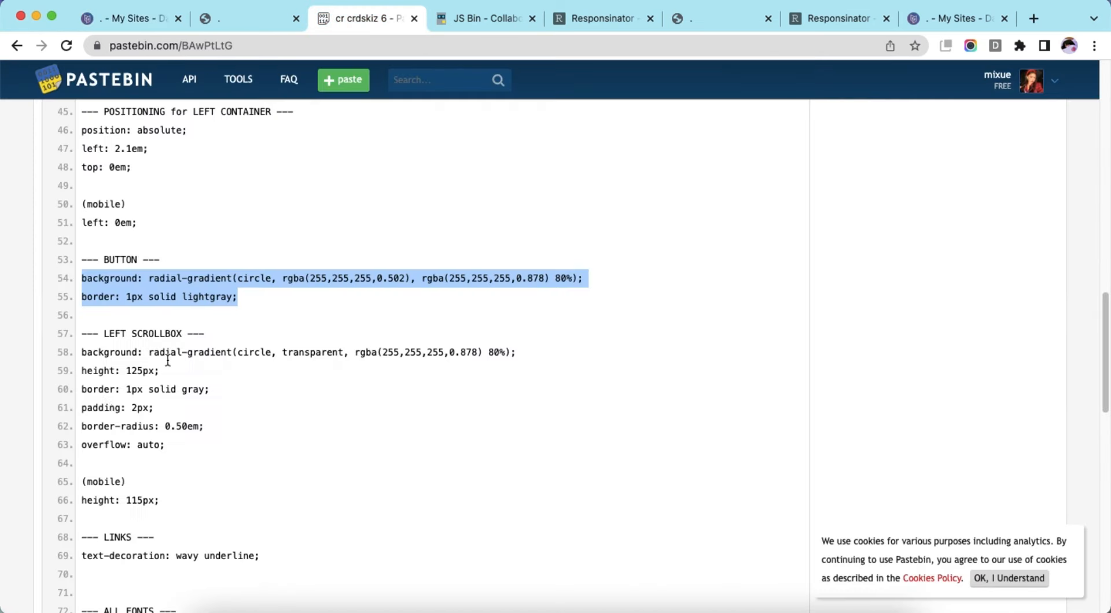
{"action": "left_click_drag", "start_coordinate": [82, 354], "coordinate": [185, 446]}
{"action": "right_click", "coordinate": [223, 398]}
{"action": "left_click", "coordinate": [249, 429]}
{"action": "left_click", "coordinate": [125, 18]}
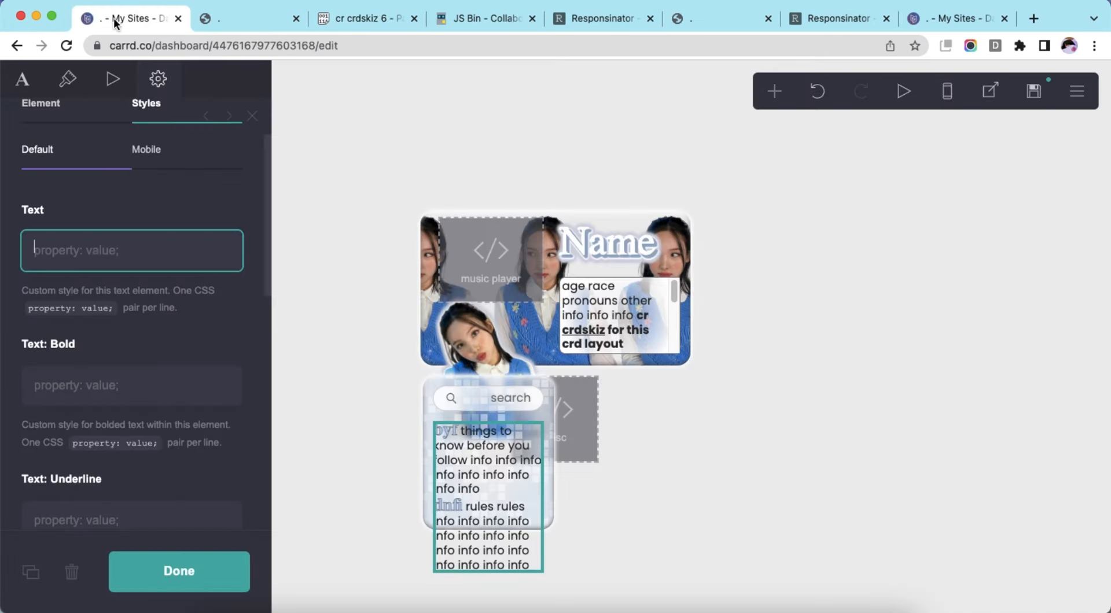
{"action": "right_click", "coordinate": [96, 252]}
{"action": "left_click", "coordinate": [154, 382]}
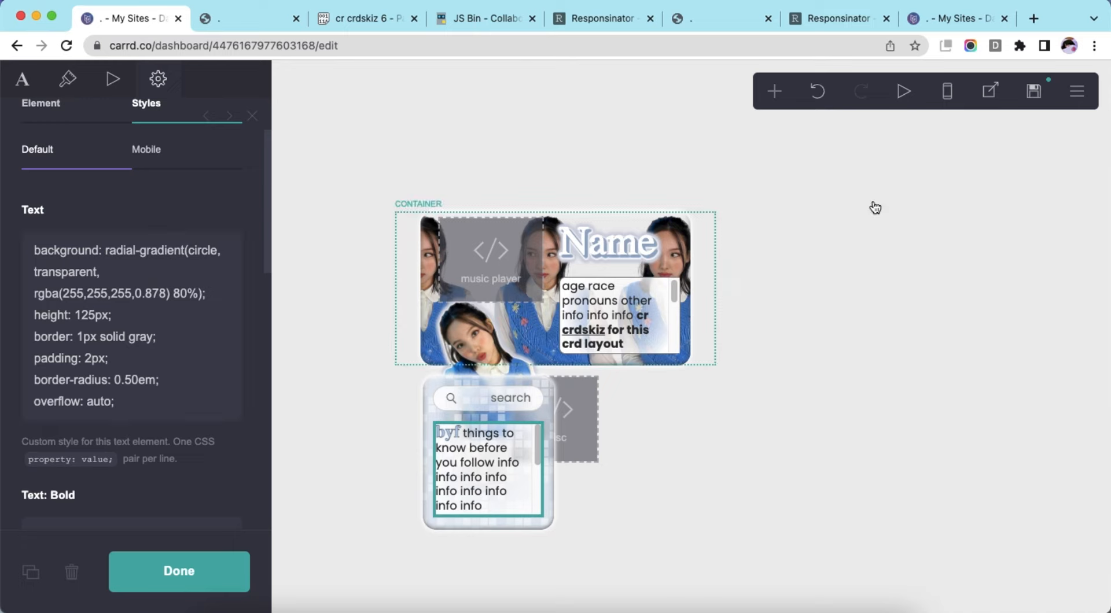
- Copy the LEFT SCROLLBOX mobile declaration, height: 115px, from Pastebin into the text element's mobile custom style
{"action": "left_click", "coordinate": [949, 94]}
{"action": "left_click", "coordinate": [149, 150]}
{"action": "left_click", "coordinate": [359, 18]}
{"action": "left_click", "coordinate": [167, 501]}
{"action": "left_click_drag", "start_coordinate": [167, 501], "coordinate": [81, 501]}
{"action": "right_click", "coordinate": [120, 501]}
{"action": "left_click", "coordinate": [139, 434]}
{"action": "left_click", "coordinate": [132, 22]}
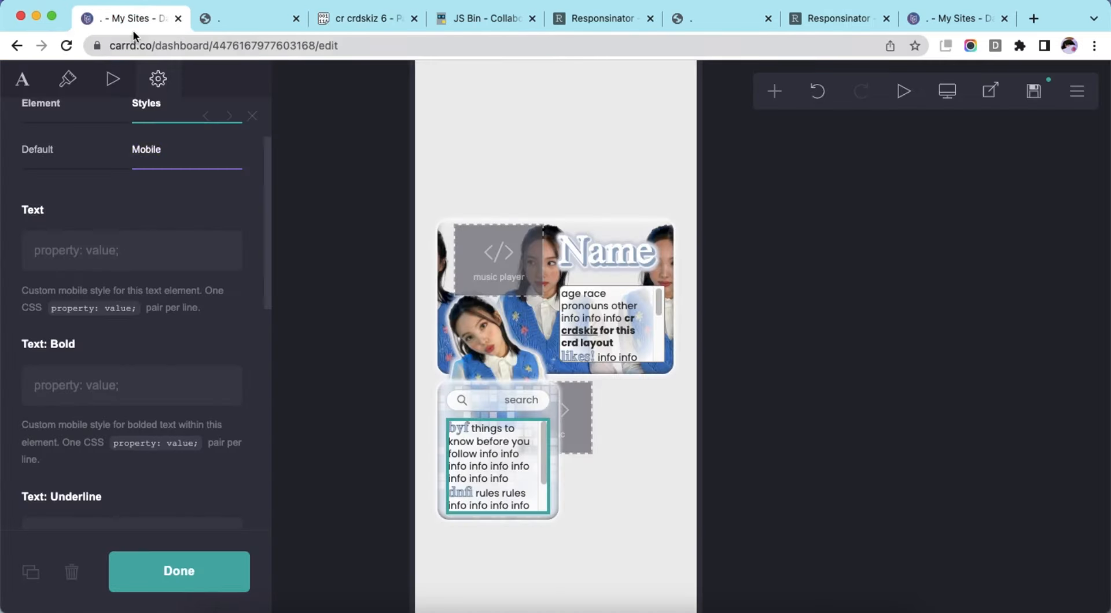
{"action": "right_click", "coordinate": [120, 249]}
{"action": "left_click", "coordinate": [164, 374]}
{"action": "left_click", "coordinate": [523, 588]}
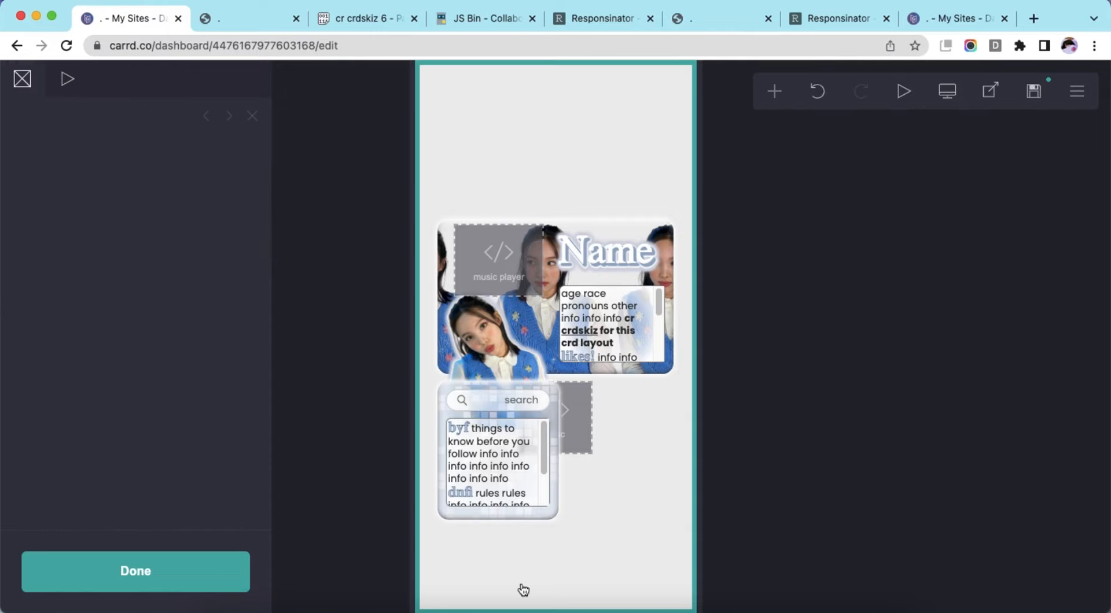
- Return to the desktop layout and save the site changes as a template
{"action": "left_click", "coordinate": [946, 94]}
{"action": "scroll", "coordinate": [517, 454], "scroll_direction": "down", "scroll_amount": 3}
{"action": "scroll", "coordinate": [518, 454], "scroll_direction": "up", "scroll_amount": 3}
{"action": "left_click", "coordinate": [1034, 91]}
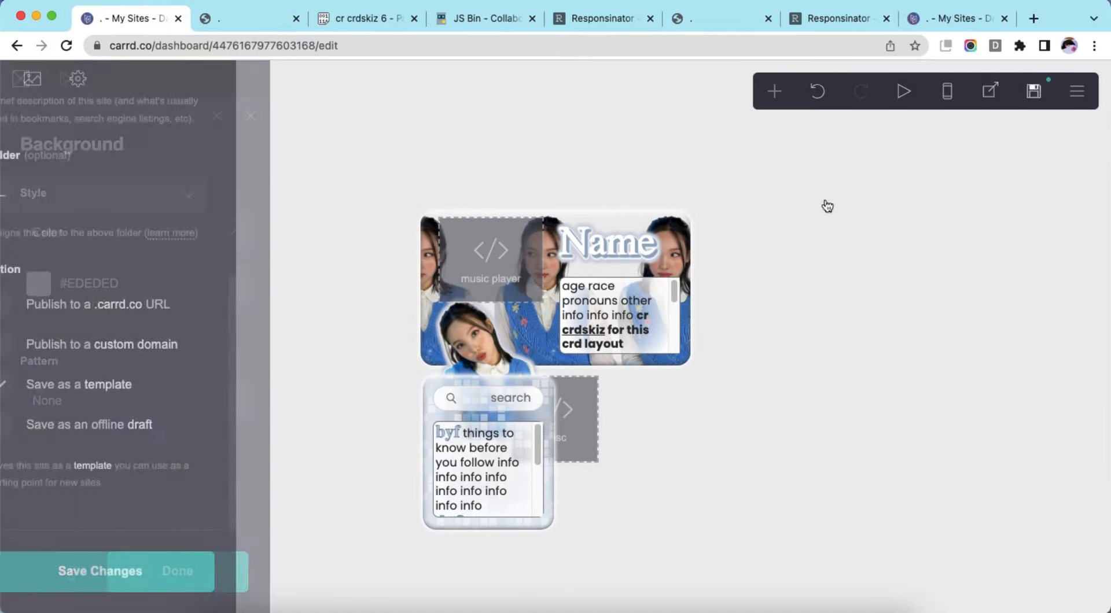
{"action": "left_click", "coordinate": [215, 575]}
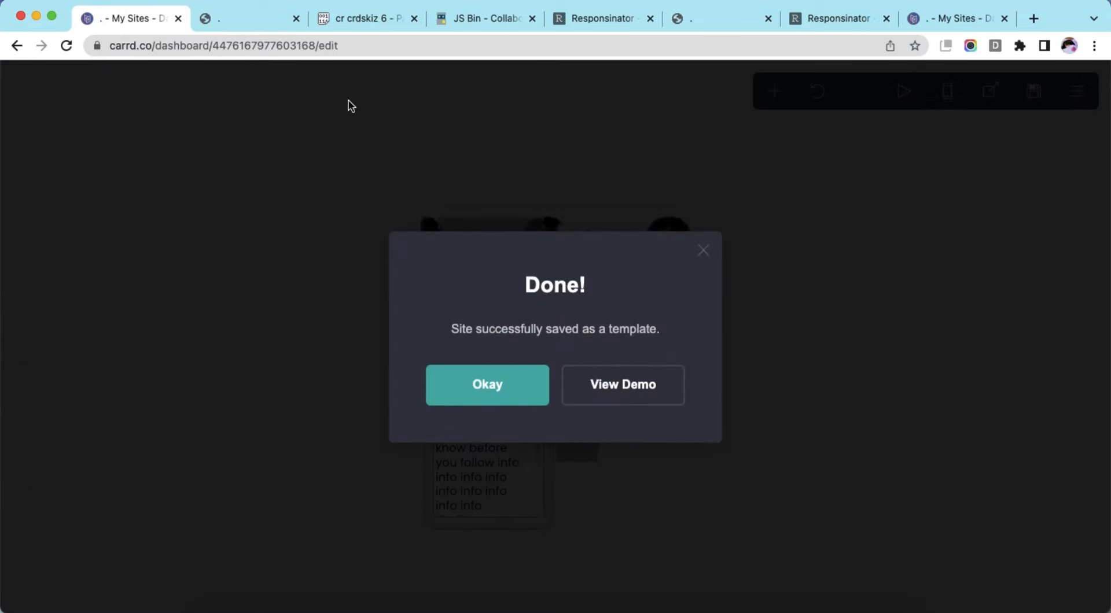
- Reload the site's demo page and review the left container's layout
{"action": "left_click", "coordinate": [246, 17]}
{"action": "left_click", "coordinate": [293, 44]}
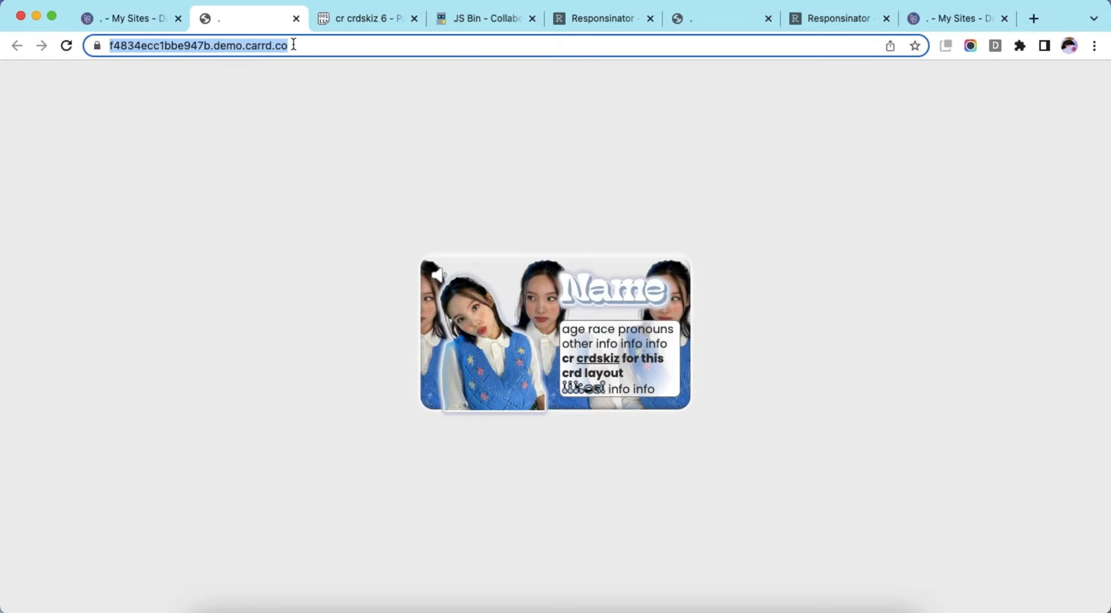
{"action": "key", "text": "Return"}
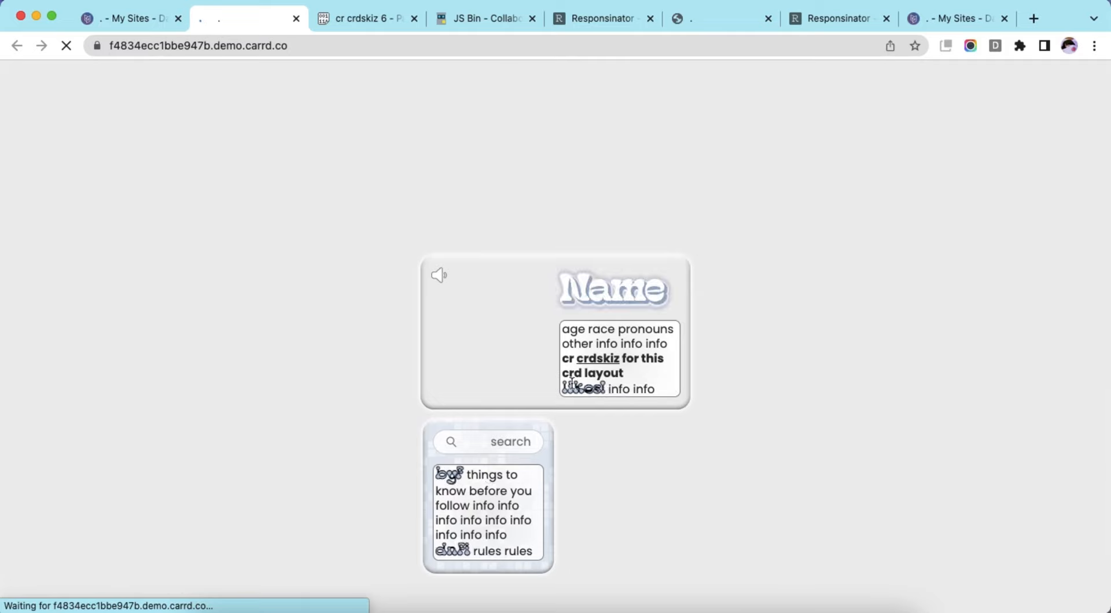
{"action": "scroll", "coordinate": [499, 509], "scroll_direction": "down", "scroll_amount": 3}
{"action": "scroll", "coordinate": [498, 509], "scroll_direction": "up", "scroll_amount": 3}
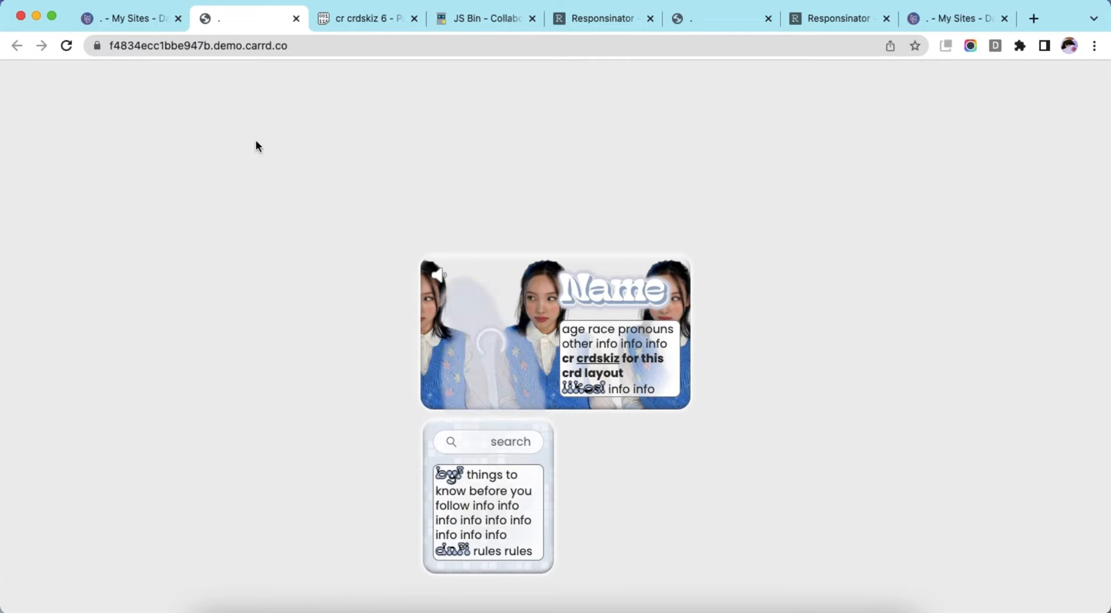
- Reload the demo site in Responsinator and examine the layout in the phone preview
{"action": "left_click", "coordinate": [590, 18]}
{"action": "left_click", "coordinate": [570, 42]}
{"action": "key", "text": "Return"}
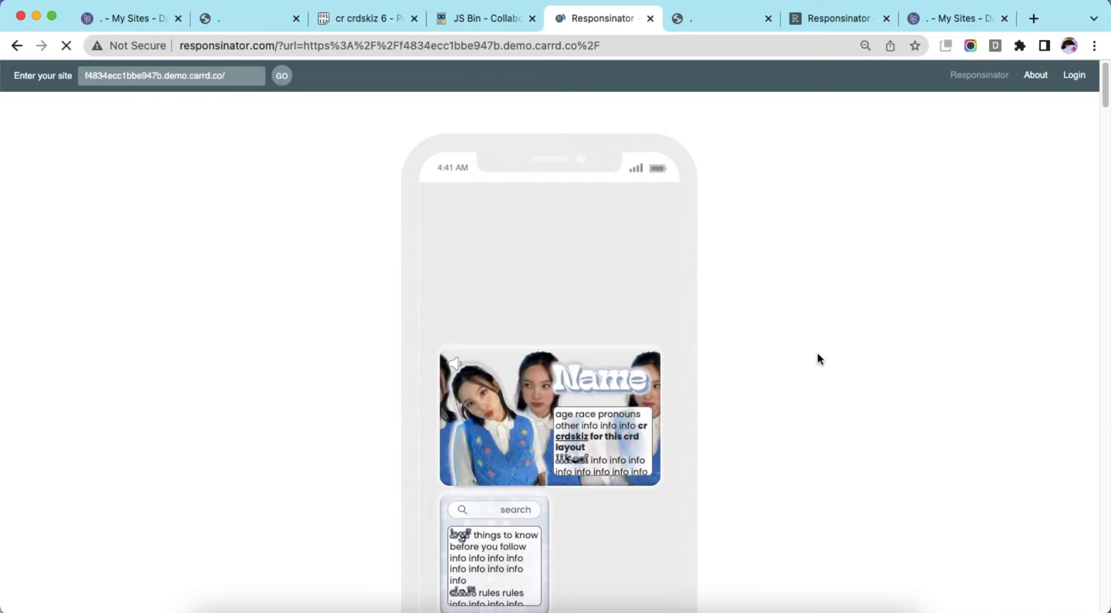
{"action": "scroll", "coordinate": [752, 376], "scroll_direction": "down", "scroll_amount": 2}
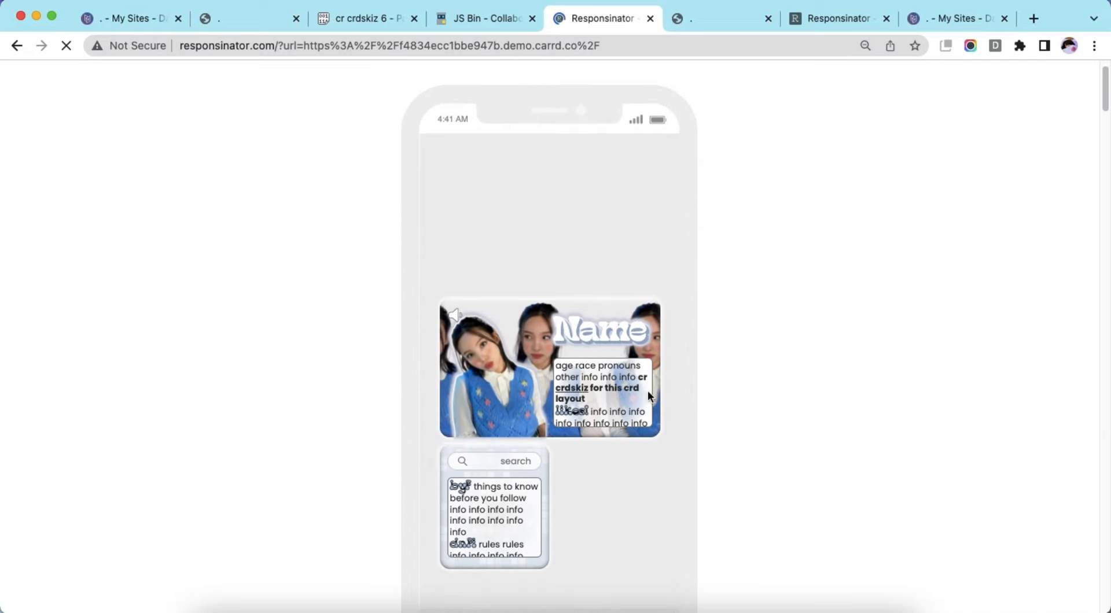
- Return from the phone preview to the Carrd editor and add a new container
{"action": "scroll", "coordinate": [508, 496], "scroll_direction": "down", "scroll_amount": 2}
{"action": "scroll", "coordinate": [507, 496], "scroll_direction": "up", "scroll_amount": 2}
{"action": "left_click", "coordinate": [127, 18]}
{"action": "left_click", "coordinate": [509, 380]}
{"action": "left_click", "coordinate": [897, 303]}
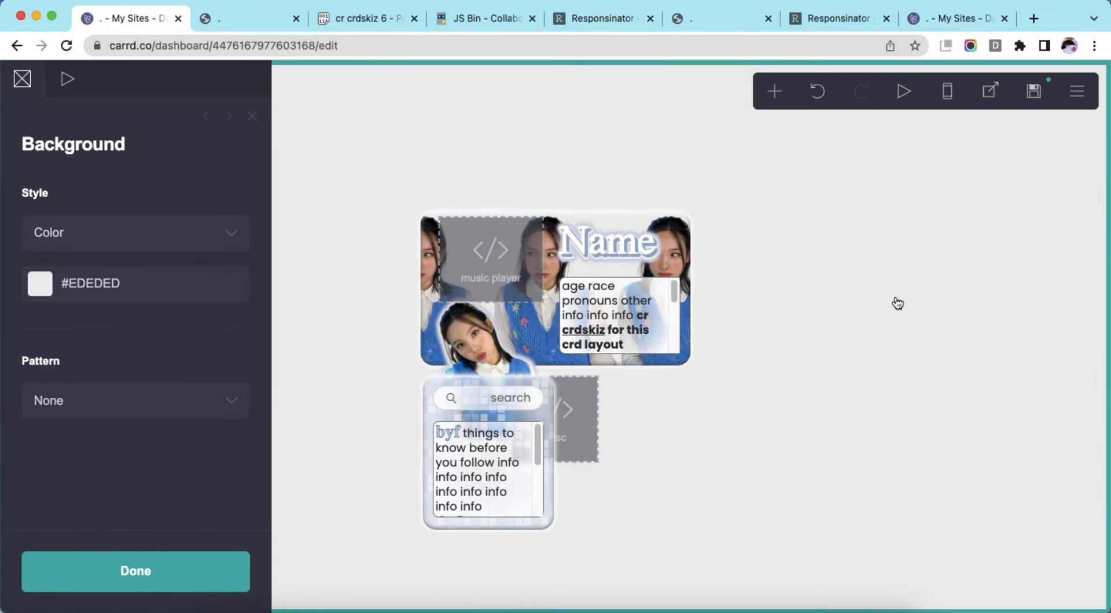
{"action": "left_click", "coordinate": [773, 91]}
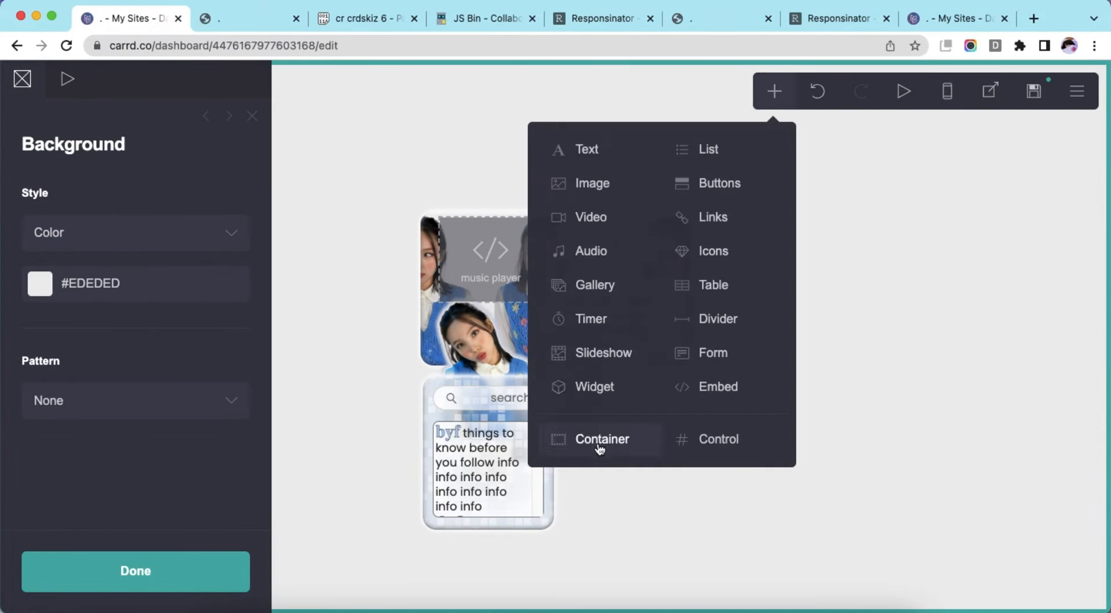
{"action": "left_click", "coordinate": [599, 449]}
- Delete the position, left and top declarations from the new container's default style, and the positioning line from its mobile style
{"action": "scroll", "coordinate": [127, 303], "scroll_direction": "down", "scroll_amount": 2}
{"action": "left_click_drag", "start_coordinate": [33, 382], "coordinate": [153, 425]}
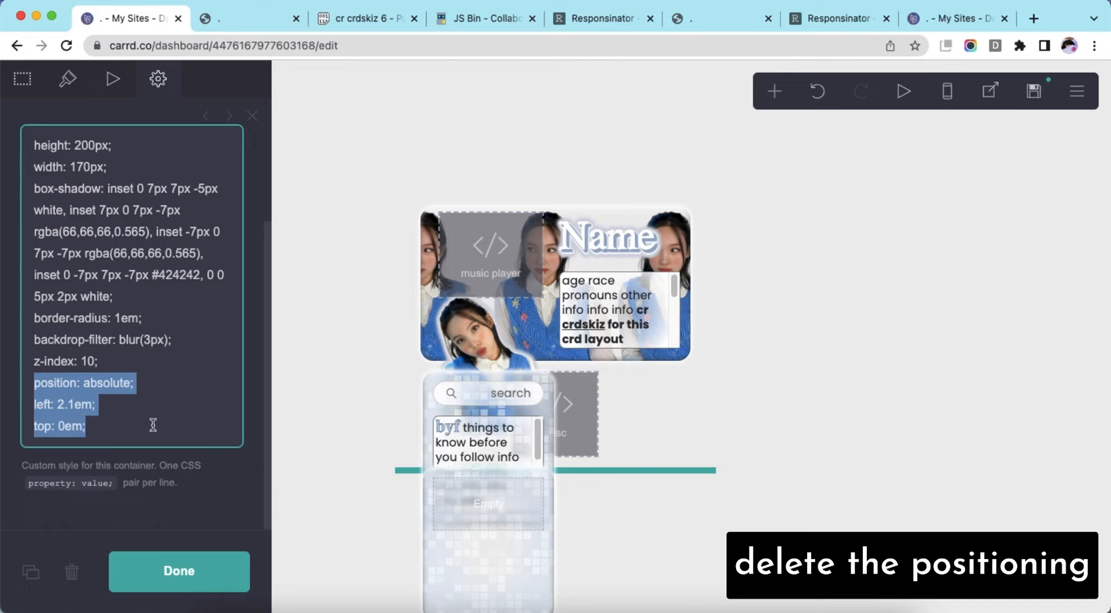
{"action": "key", "text": "BackSpace"}
{"action": "scroll", "coordinate": [149, 347], "scroll_direction": "up", "scroll_amount": 3}
{"action": "left_click", "coordinate": [150, 248]}
{"action": "triple_click", "coordinate": [99, 361]}
{"action": "key", "text": "BackSpace"}
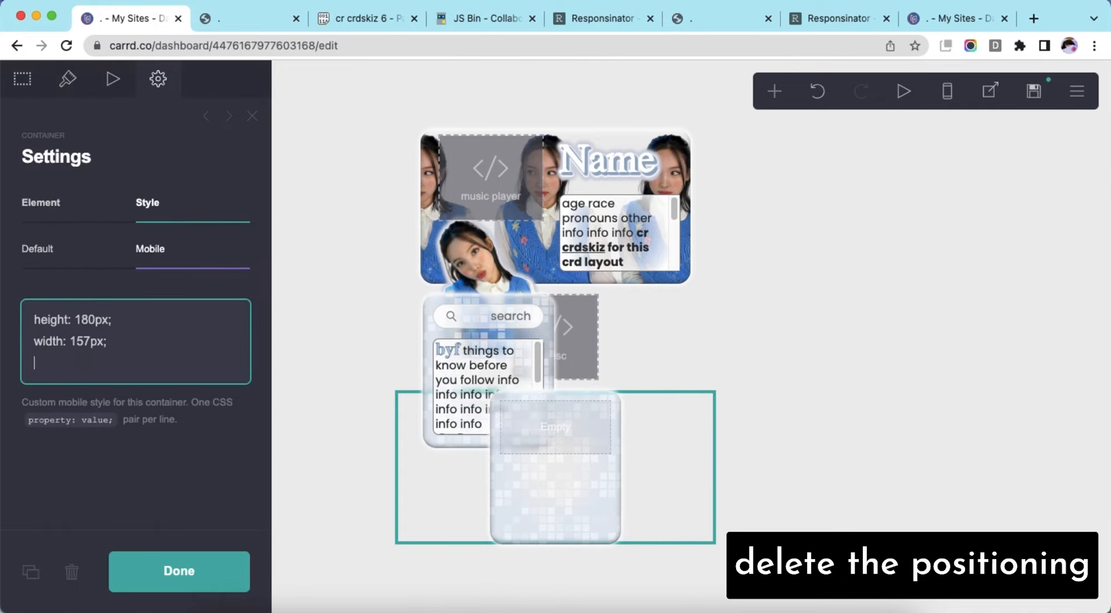
- Move the new container above the misc embed, directly below the image container
{"action": "left_click", "coordinate": [68, 79]}
{"action": "left_click", "coordinate": [768, 306]}
{"action": "left_click", "coordinate": [636, 439]}
{"action": "left_click_drag", "start_coordinate": [635, 441], "coordinate": [644, 328]}
- Align the new container to the right and set its spacing to 0.625
{"action": "scroll", "coordinate": [124, 277], "scroll_direction": "down", "scroll_amount": 5}
{"action": "left_click", "coordinate": [148, 388]}
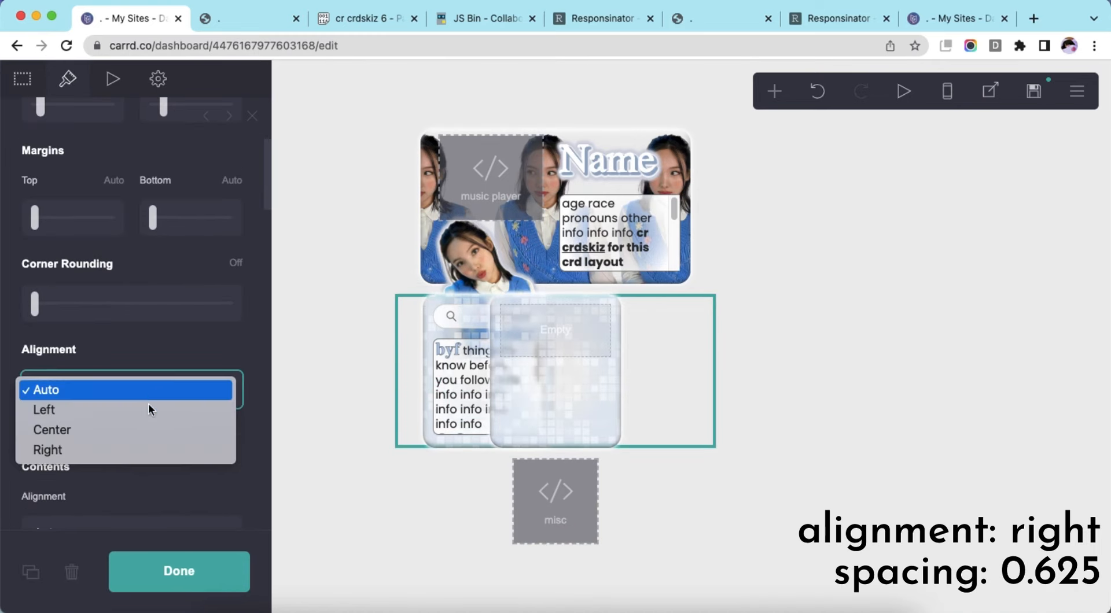
{"action": "left_click", "coordinate": [163, 446]}
{"action": "scroll", "coordinate": [131, 356], "scroll_direction": "down", "scroll_amount": 4}
{"action": "left_click", "coordinate": [231, 354]}
{"action": "type", "text": "0.625"}
{"action": "key", "text": "Return"}
- Change the second gradient stop of the right container's background to #E9EAE3A6
{"action": "scroll", "coordinate": [179, 387], "scroll_direction": "down", "scroll_amount": 8}
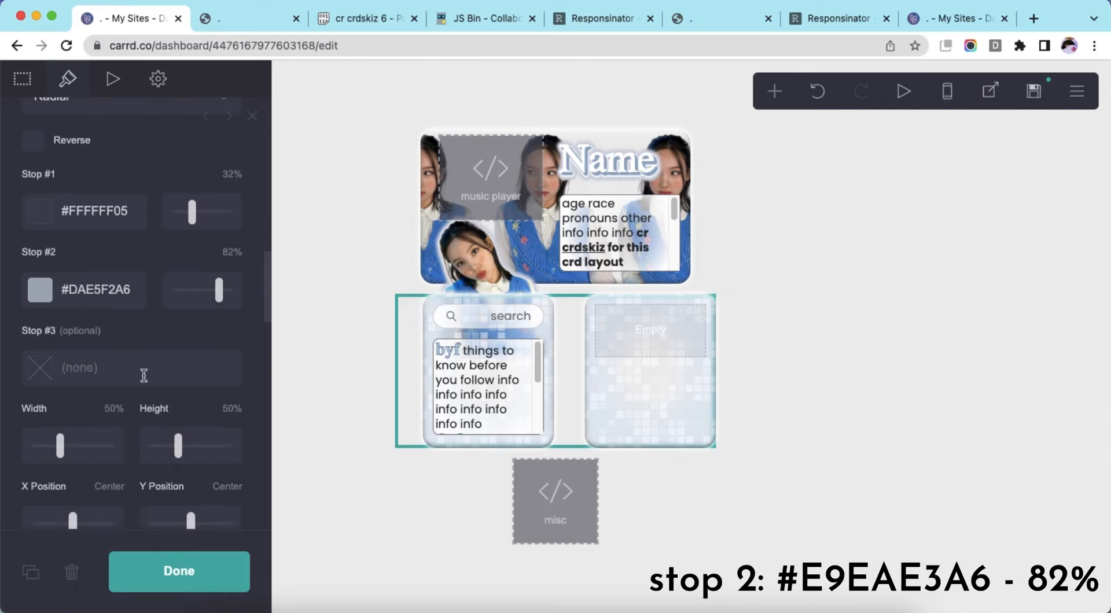
{"action": "left_click", "coordinate": [124, 305]}
{"action": "type", "text": "E9EAE3A6"}
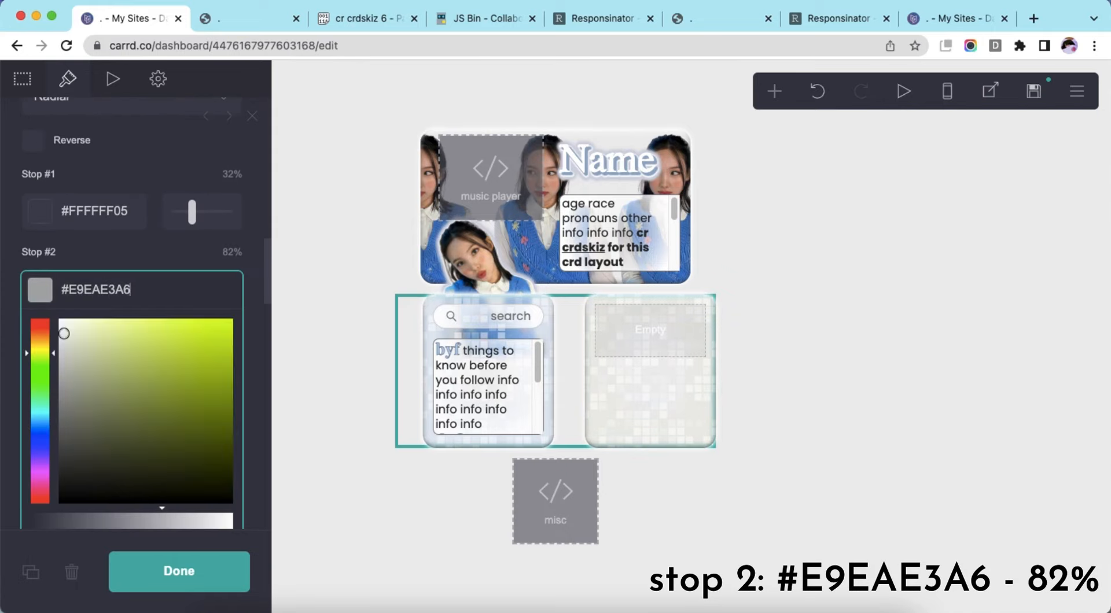
{"action": "key", "text": "Return"}
{"action": "scroll", "coordinate": [138, 325], "scroll_direction": "down", "scroll_amount": 3}
{"action": "scroll", "coordinate": [138, 325], "scroll_direction": "down", "scroll_amount": 7}
{"action": "scroll", "coordinate": [138, 325], "scroll_direction": "up", "scroll_amount": 18}
- Add the declaration right: 1.85em; at the end of the right container's default custom style
{"action": "left_click", "coordinate": [158, 79]}
{"action": "left_click", "coordinate": [118, 243]}
{"action": "scroll", "coordinate": [120, 306], "scroll_direction": "down", "scroll_amount": 4}
{"action": "left_click", "coordinate": [190, 425]}
{"action": "key", "text": "Return"}
{"action": "type", "text": "rig"}
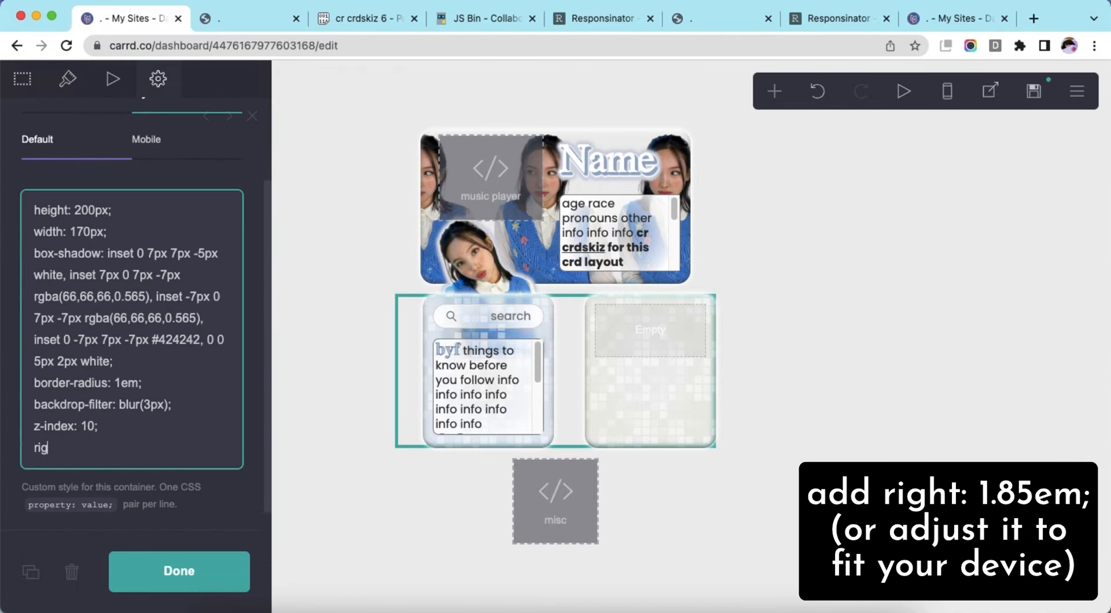
{"action": "type", "text": "ht: 1.85em;"}
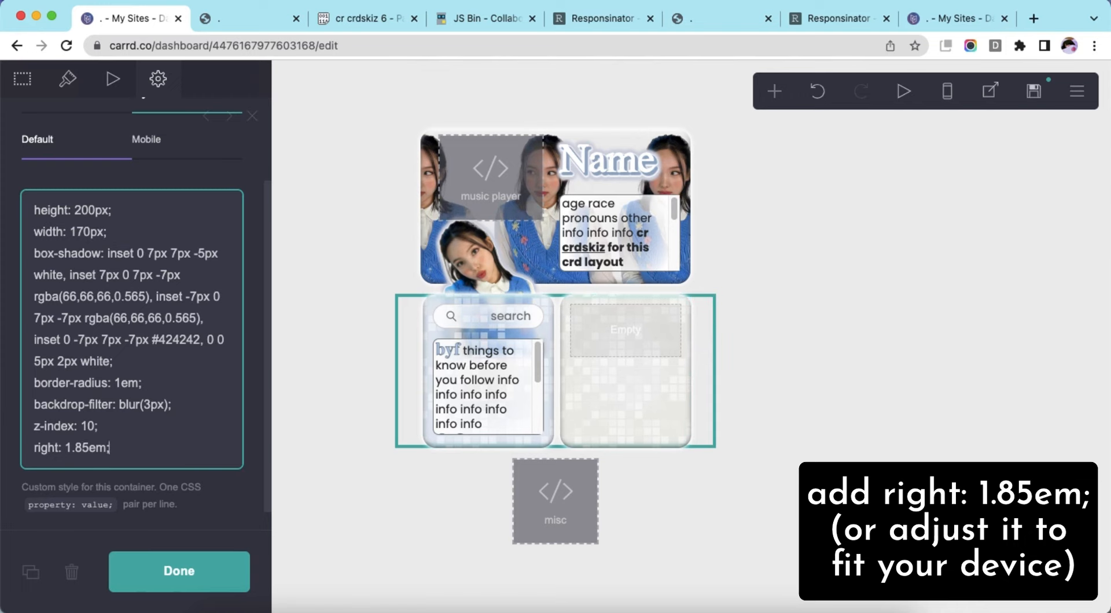
- Add right: 0em; to the right container's mobile custom style, checking it in the mobile layout before returning to desktop
{"action": "left_click", "coordinate": [947, 91]}
{"action": "scroll", "coordinate": [180, 217], "scroll_direction": "up", "scroll_amount": 1}
{"action": "left_click", "coordinate": [183, 180]}
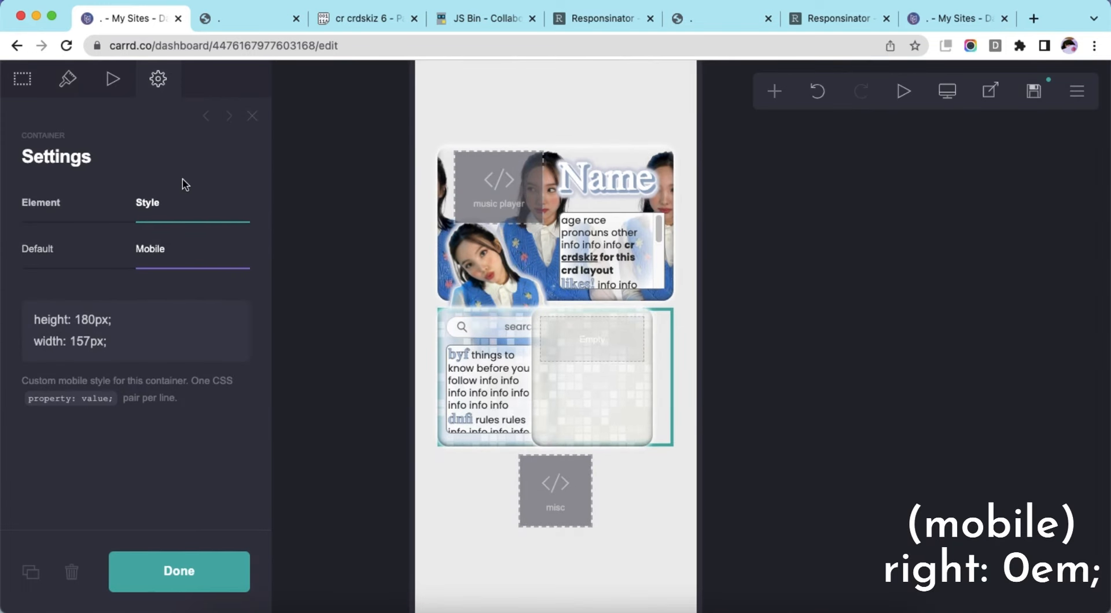
{"action": "left_click", "coordinate": [149, 345]}
{"action": "key", "text": "Return"}
{"action": "type", "text": "right: 0em;"}
{"action": "left_click", "coordinate": [941, 92]}
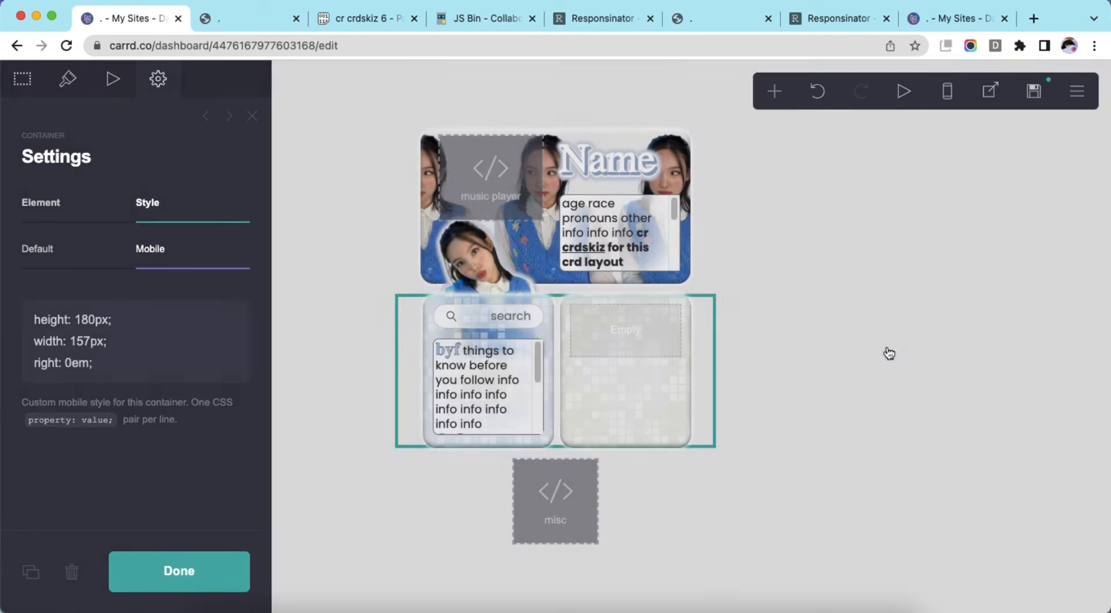
- Add a text element and place it inside the empty right container
{"action": "left_click", "coordinate": [774, 91]}
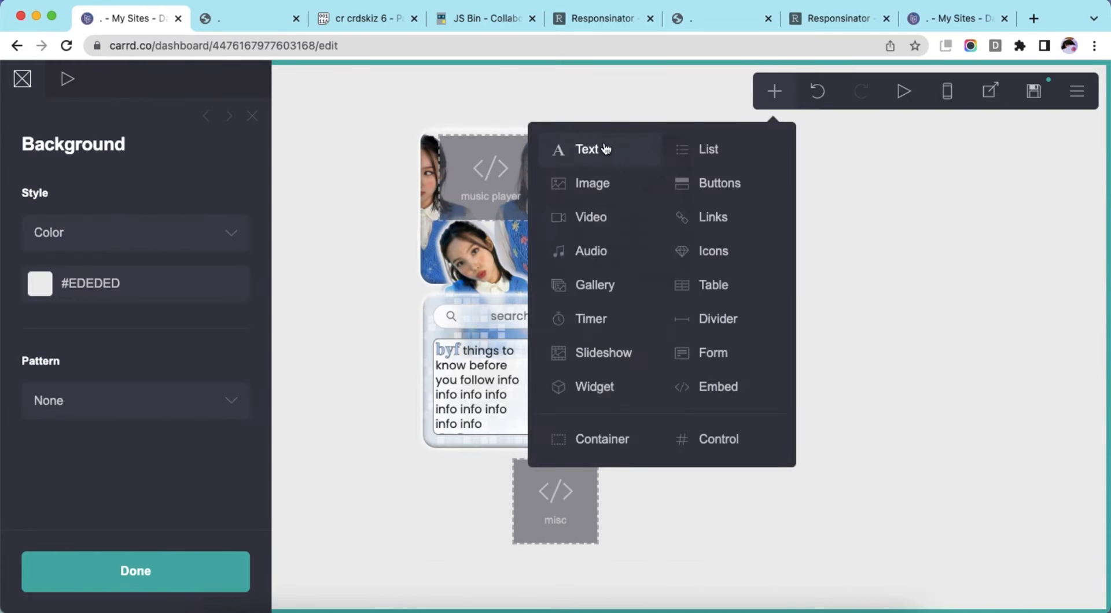
{"action": "left_click", "coordinate": [602, 149]}
{"action": "left_click_drag", "start_coordinate": [565, 516], "coordinate": [619, 253]}
- Replace the text with a highlighted "==loves==" heading followed by "your stanlist" and repeated "info" filler
{"action": "left_click", "coordinate": [67, 209]}
{"action": "key", "text": "super+a"}
{"action": "type", "text": "==loves== "}
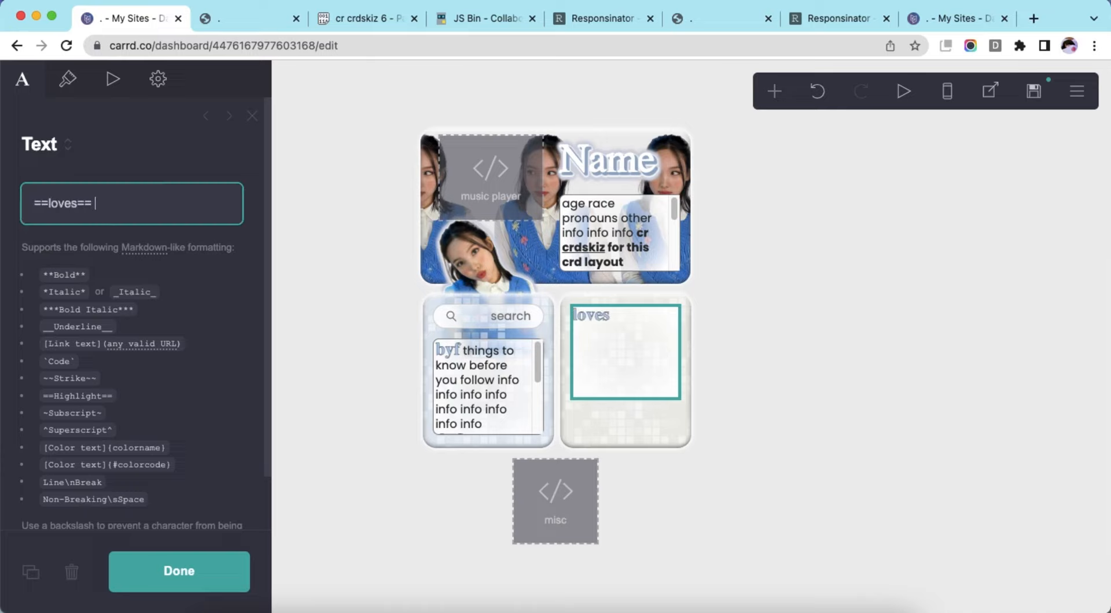
{"action": "type", "text": "your stanlist info info info info info info info info info info info info info info info info"}
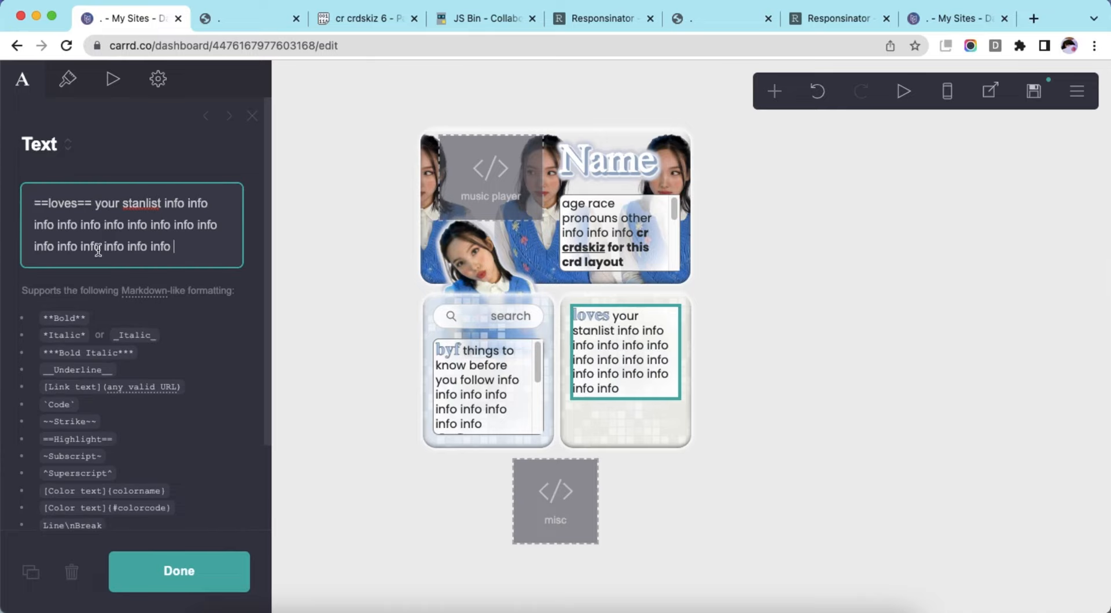
{"action": "left_click_drag", "start_coordinate": [99, 248], "coordinate": [175, 248]}
{"action": "key", "text": "Return"}
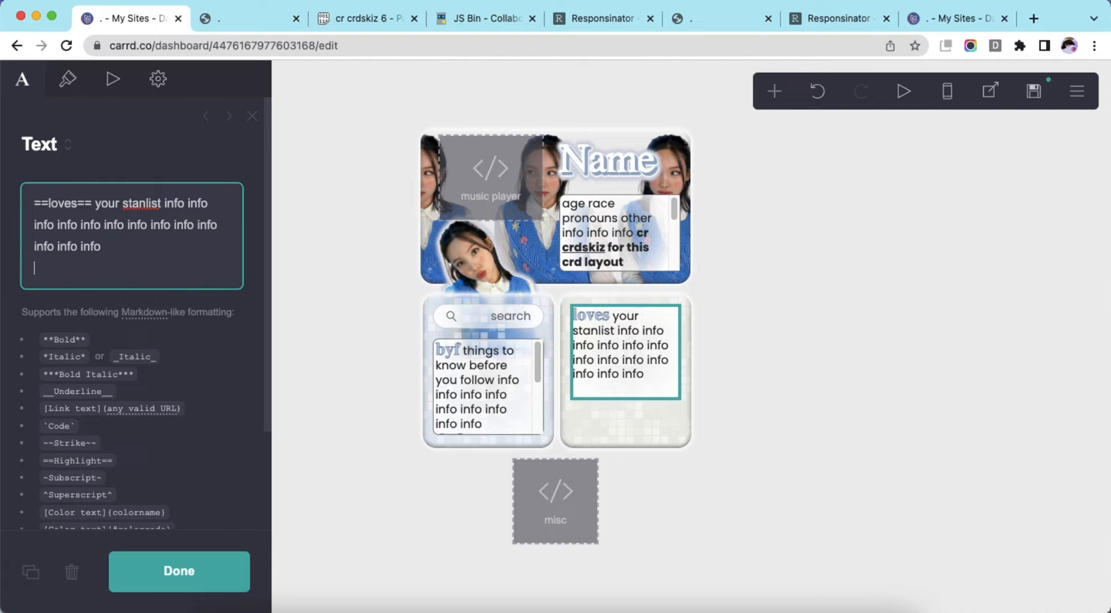
- Add a second paragraph reading "==music== artists you listen to" followed by two lines of "info" filler
{"action": "type", "text": "==music== a"}
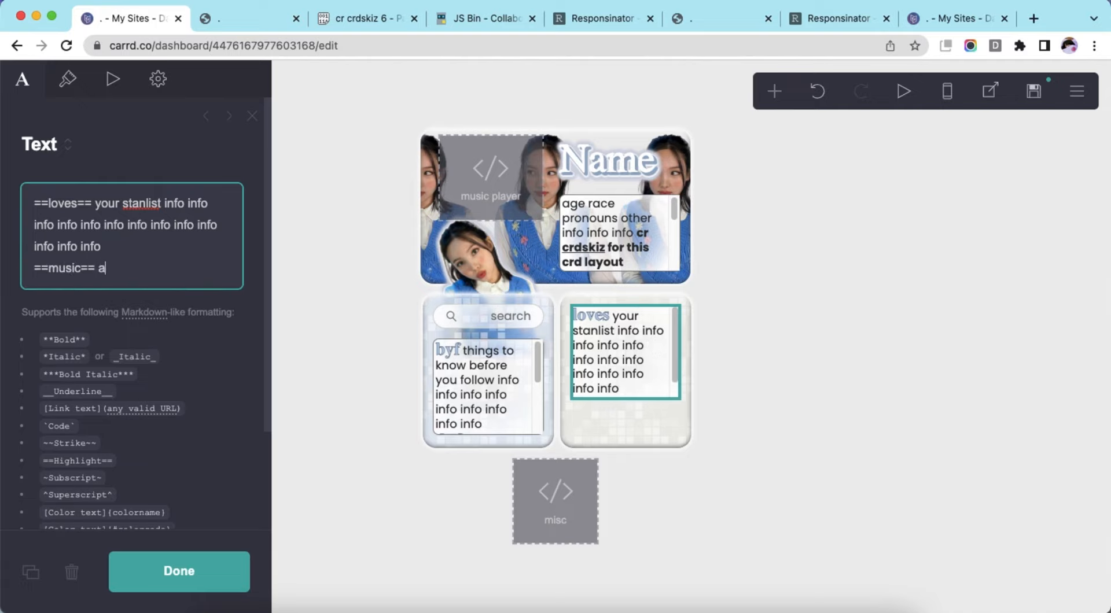
{"action": "type", "text": "rtists you listen to info info info info info info info info info info info info info info info info"}
{"action": "left_click_drag", "start_coordinate": [215, 304], "coordinate": [4, 310]}
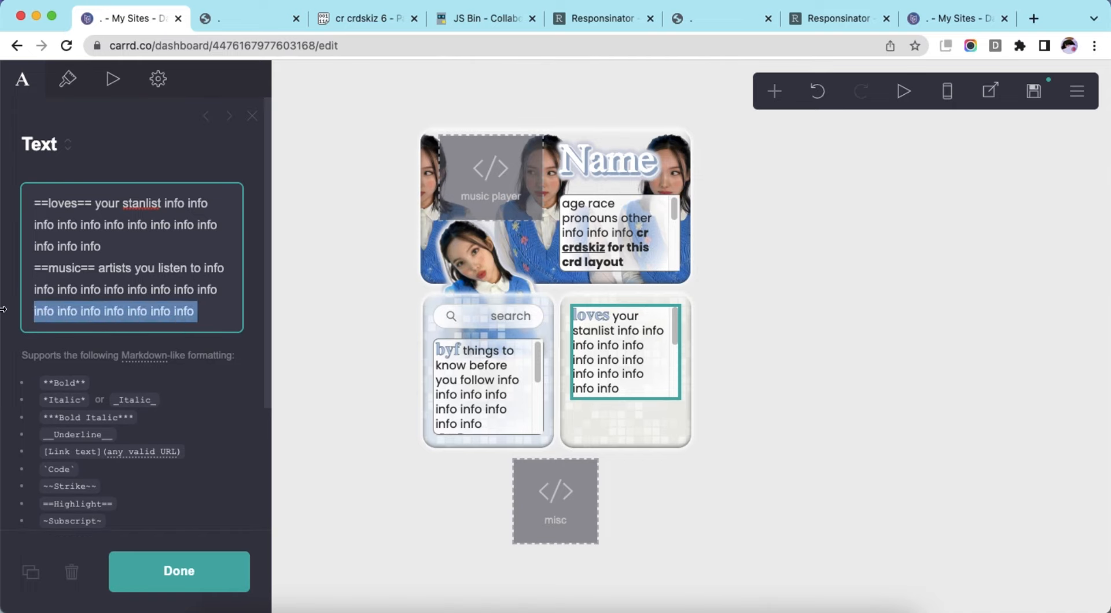
{"action": "key", "text": "BackSpace"}
{"action": "left_click", "coordinate": [900, 371]}
- Set the height in the loves scrollbox's default custom style to 100px
{"action": "left_click", "coordinate": [633, 362]}
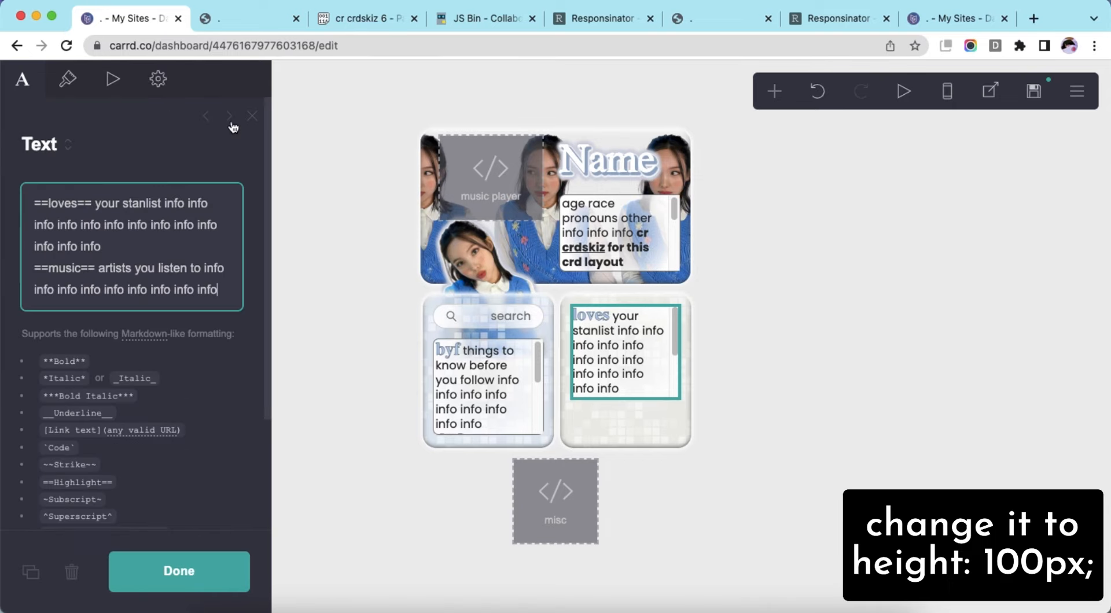
{"action": "left_click", "coordinate": [158, 78]}
{"action": "left_click", "coordinate": [37, 248]}
{"action": "scroll", "coordinate": [91, 323], "scroll_direction": "down", "scroll_amount": 3}
{"action": "left_click_drag", "start_coordinate": [74, 306], "coordinate": [79, 308]}
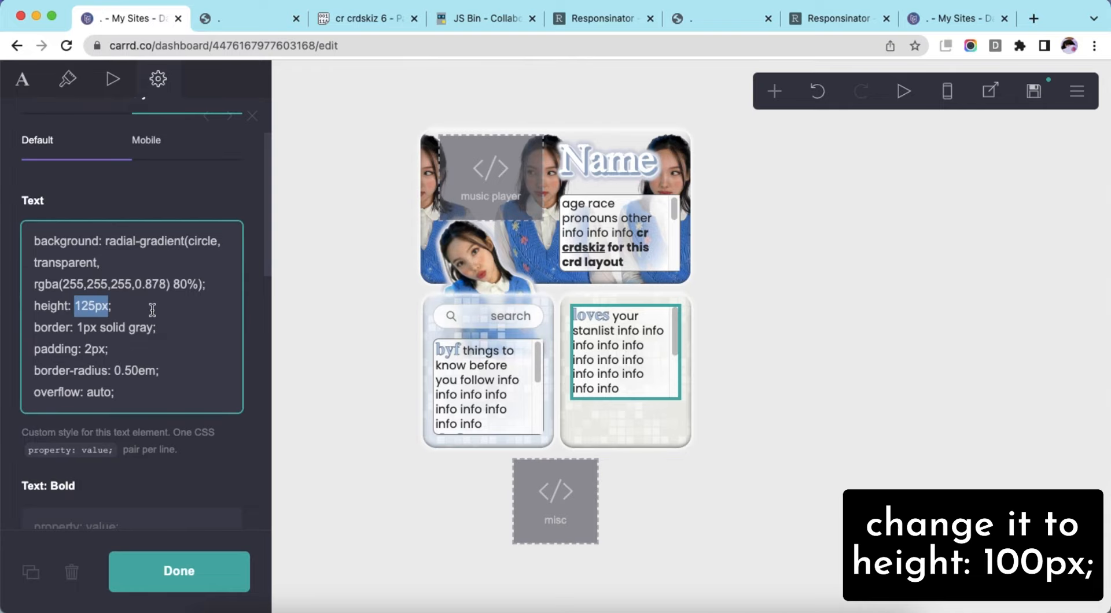
{"action": "type", "text": "100px"}
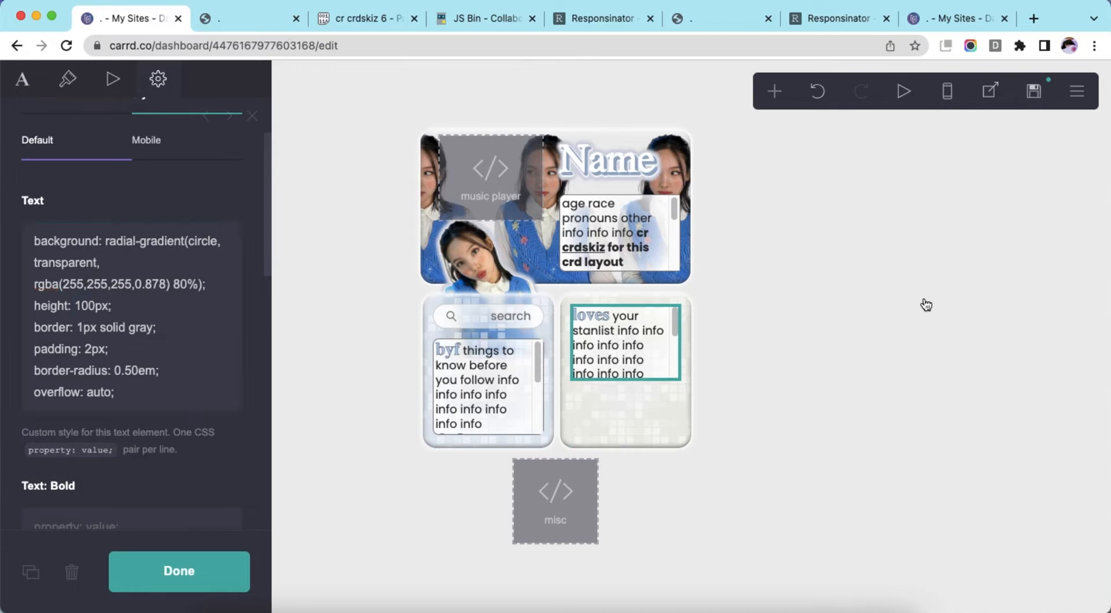
{"action": "left_click", "coordinate": [922, 302]}
- Set the loves scrollbox's mobile height to 90px in the mobile layout, and return to the desktop layout
{"action": "left_click", "coordinate": [946, 91]}
{"action": "left_click", "coordinate": [659, 347]}
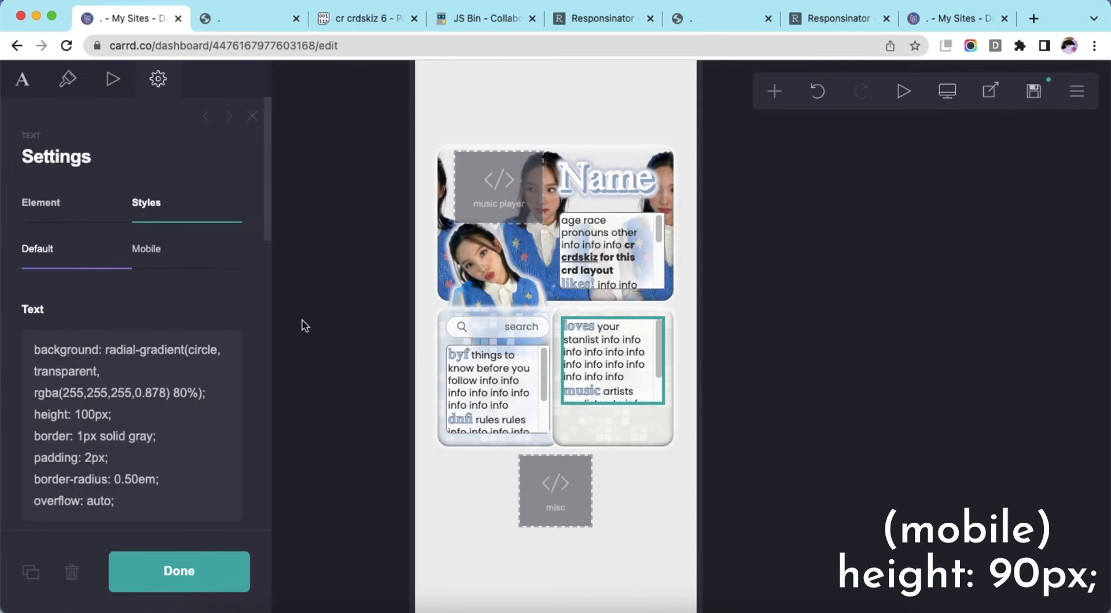
{"action": "left_click", "coordinate": [176, 260]}
{"action": "left_click_drag", "start_coordinate": [77, 348], "coordinate": [105, 349]}
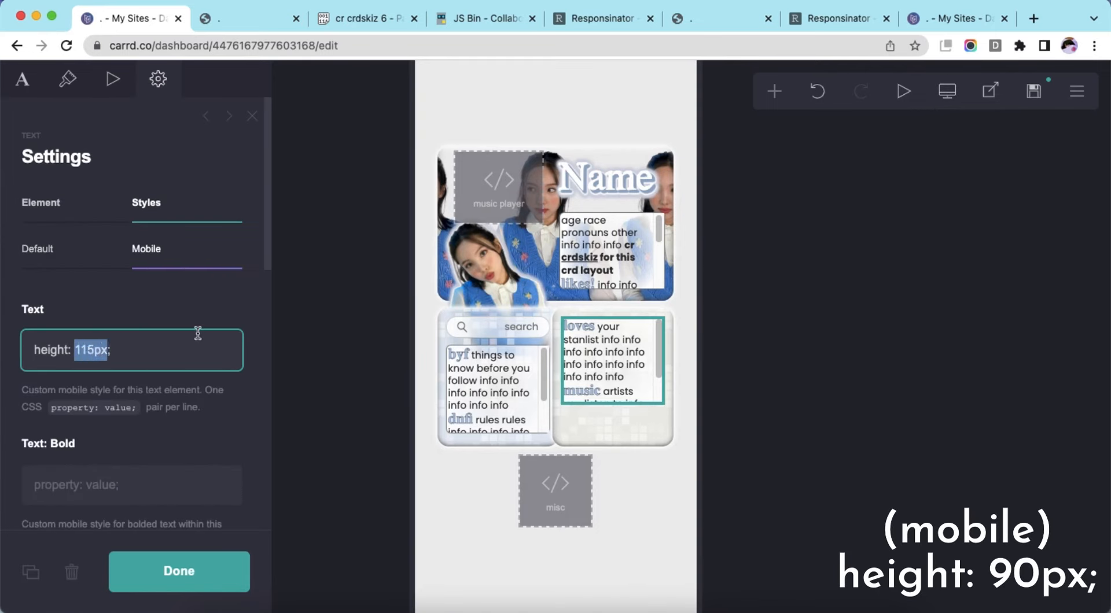
{"action": "type", "text": "90px"}
{"action": "left_click", "coordinate": [659, 570]}
{"action": "scroll", "coordinate": [635, 368], "scroll_direction": "down", "scroll_amount": 3}
{"action": "scroll", "coordinate": [635, 369], "scroll_direction": "up", "scroll_amount": 3}
{"action": "left_click", "coordinate": [945, 99]}
{"action": "scroll", "coordinate": [659, 347], "scroll_direction": "down", "scroll_amount": 3}
{"action": "scroll", "coordinate": [642, 361], "scroll_direction": "up", "scroll_amount": 3}
- Add another text element below the loves scrollbox with the heading "==links==" and three comma-separated [link](#) entries
{"action": "left_click", "coordinate": [642, 361]}
{"action": "left_click", "coordinate": [774, 91]}
{"action": "left_click", "coordinate": [585, 149]}
{"action": "key", "text": "super+a"}
{"action": "type", "text": "==links=="}
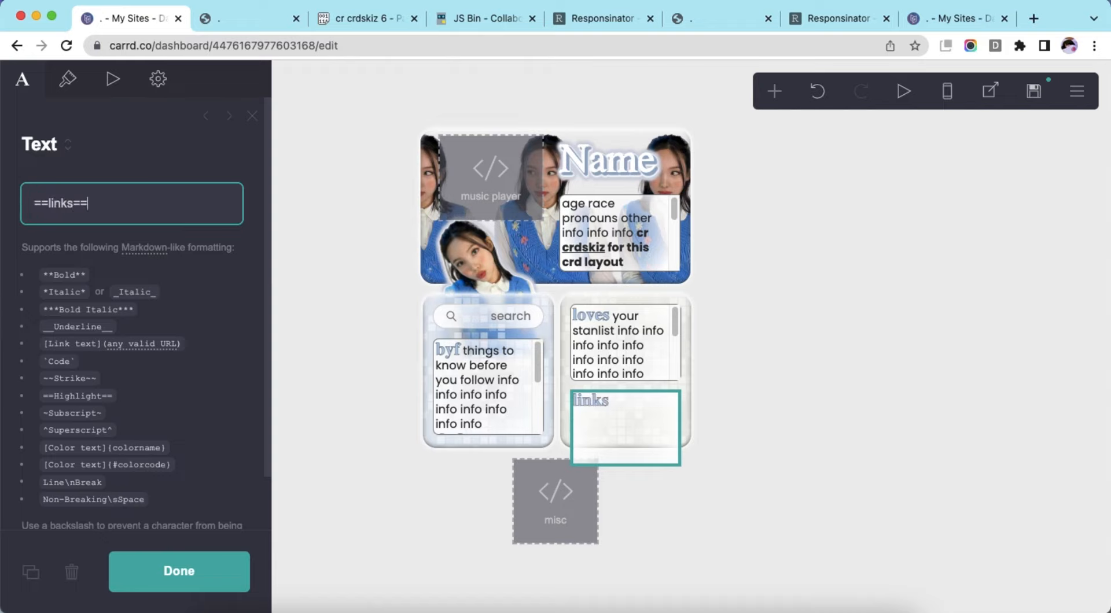
{"action": "type", "text": " [link](#), [link](#), [link](#"}
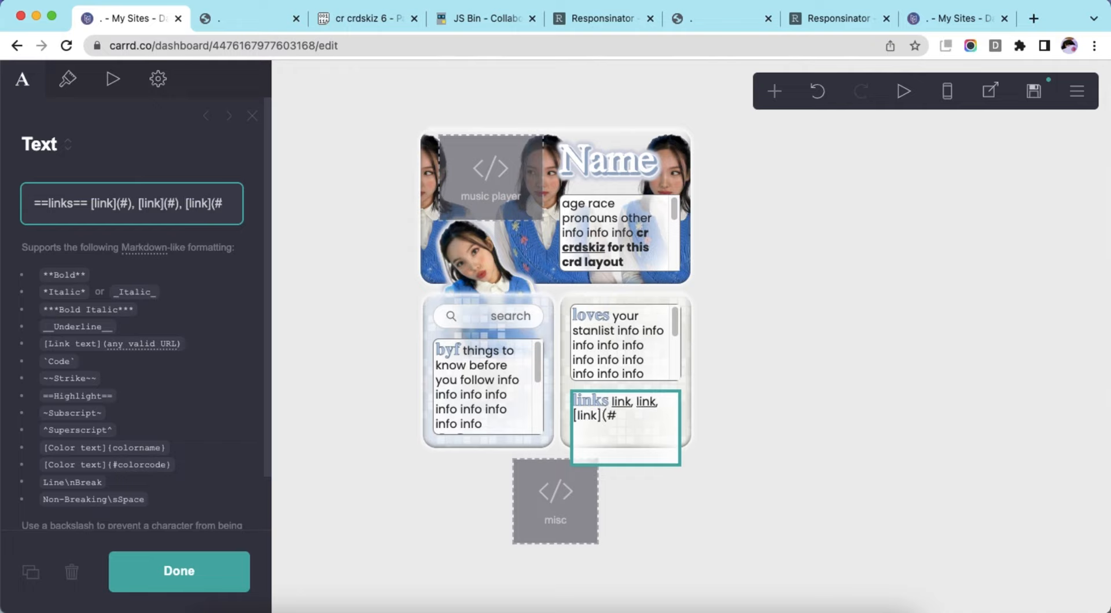
- Duplicate the [link](#) entries so the links text holds eight of them, with no trailing comma
{"action": "left_click_drag", "start_coordinate": [92, 204], "coordinate": [228, 204]}
{"action": "right_click", "coordinate": [215, 203]}
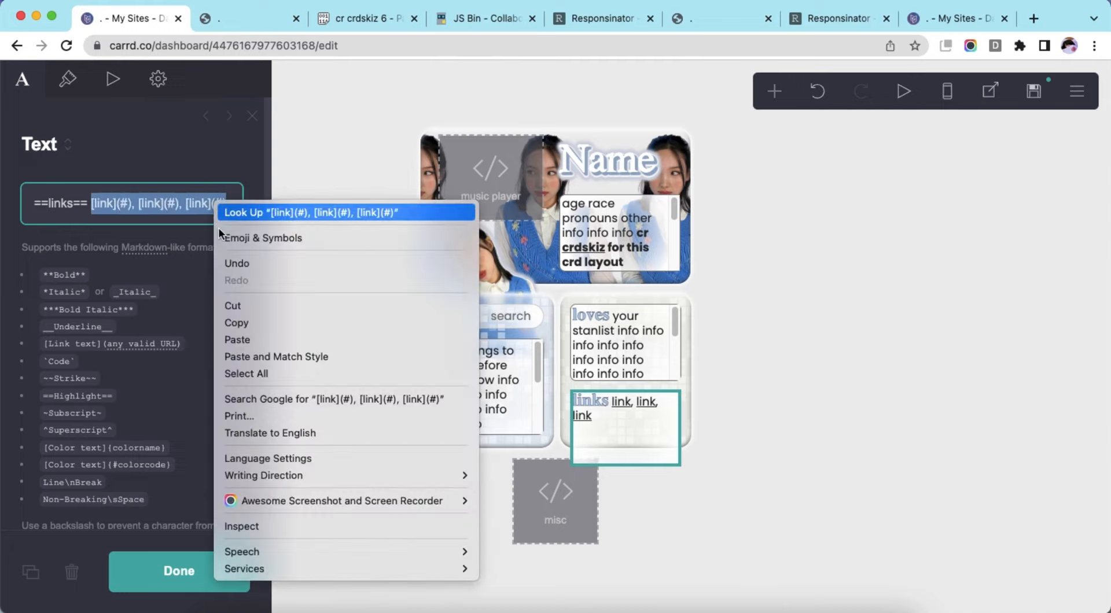
{"action": "left_click", "coordinate": [232, 320]}
{"action": "left_click", "coordinate": [233, 204]}
{"action": "right_click", "coordinate": [233, 205]}
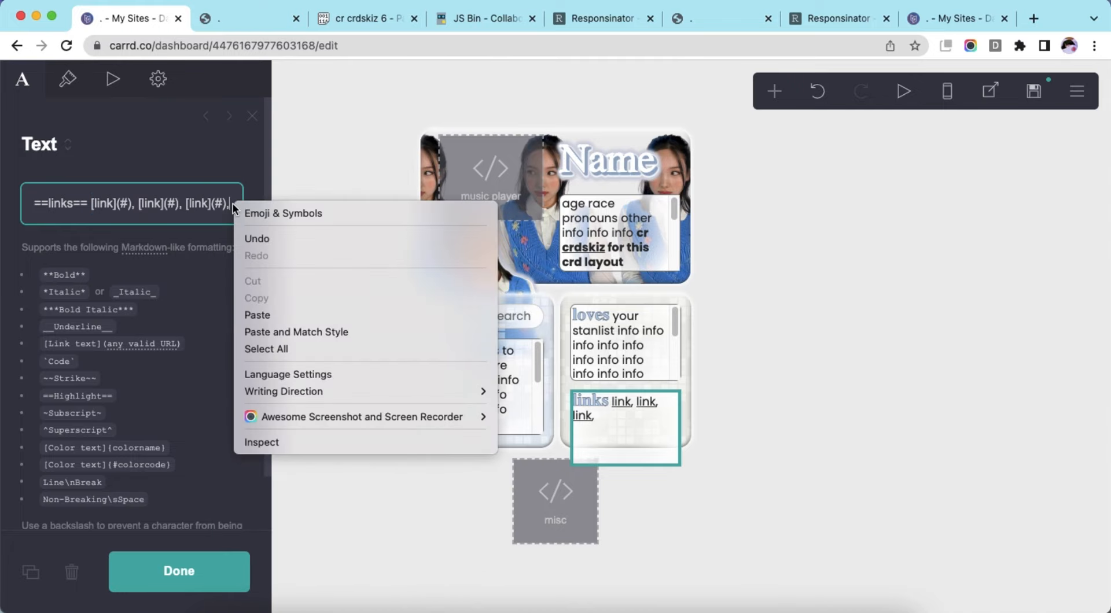
{"action": "left_click", "coordinate": [257, 314]}
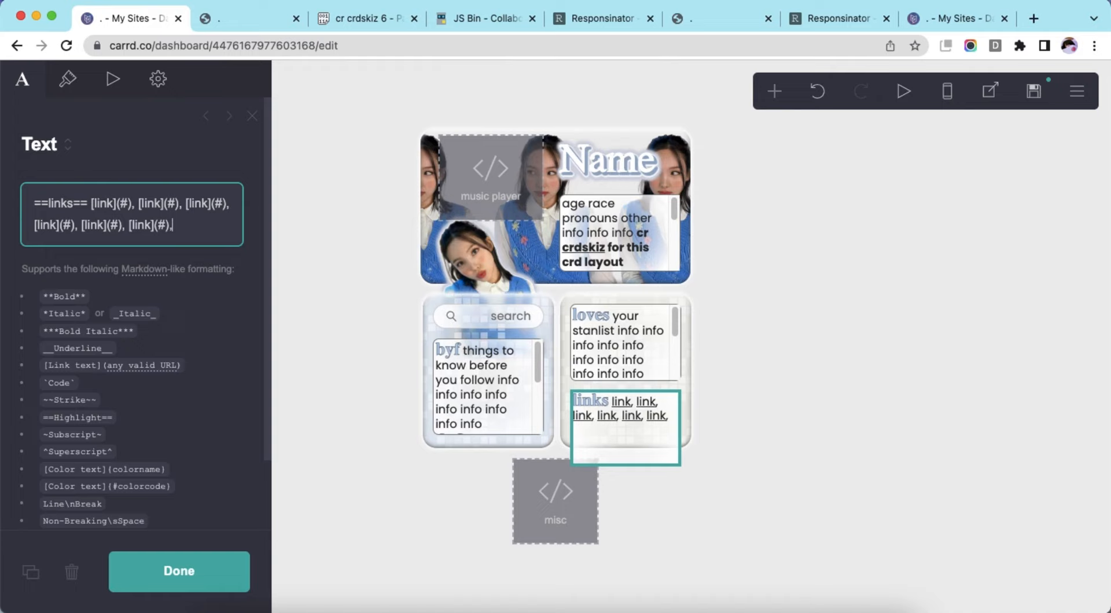
{"action": "right_click", "coordinate": [193, 225]}
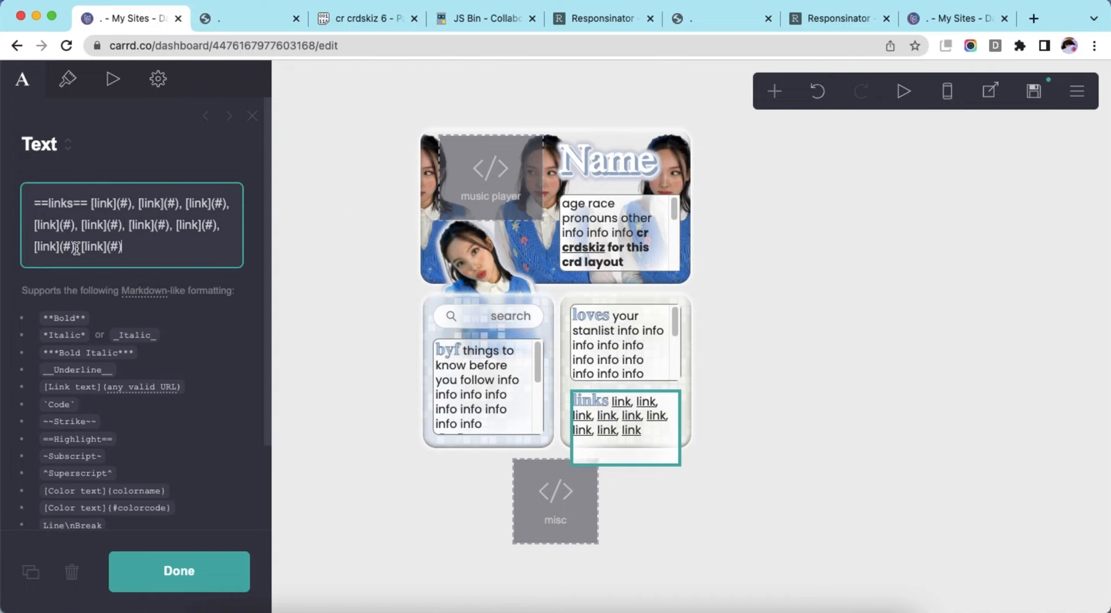
{"action": "key", "text": "BackSpace"}
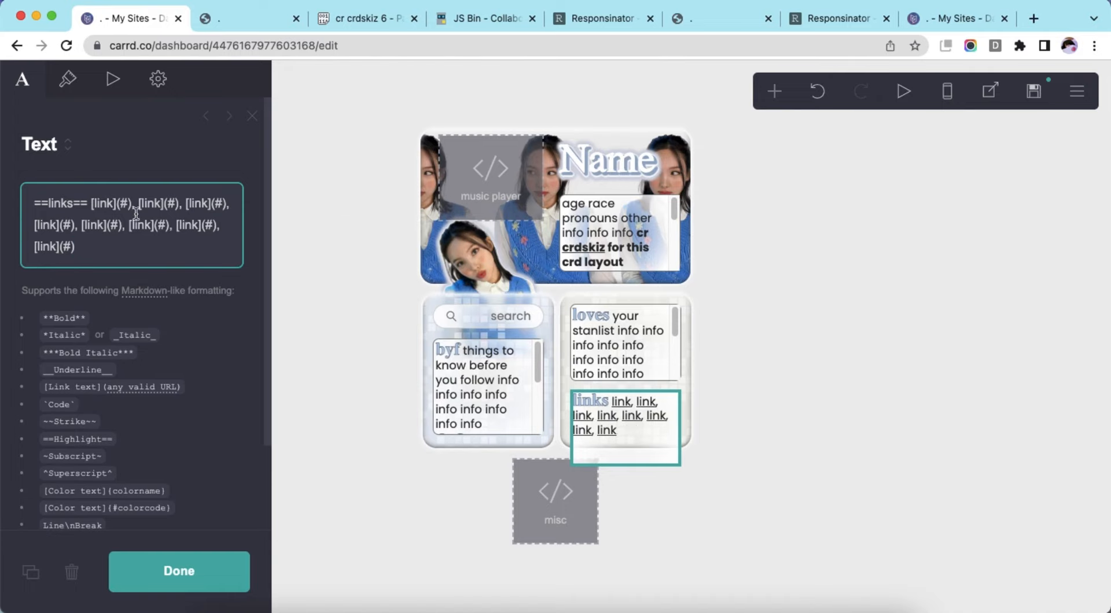
- Set the height in the links scrollbox's default custom style to 60px
{"action": "left_click", "coordinate": [67, 79]}
{"action": "left_click", "coordinate": [157, 80]}
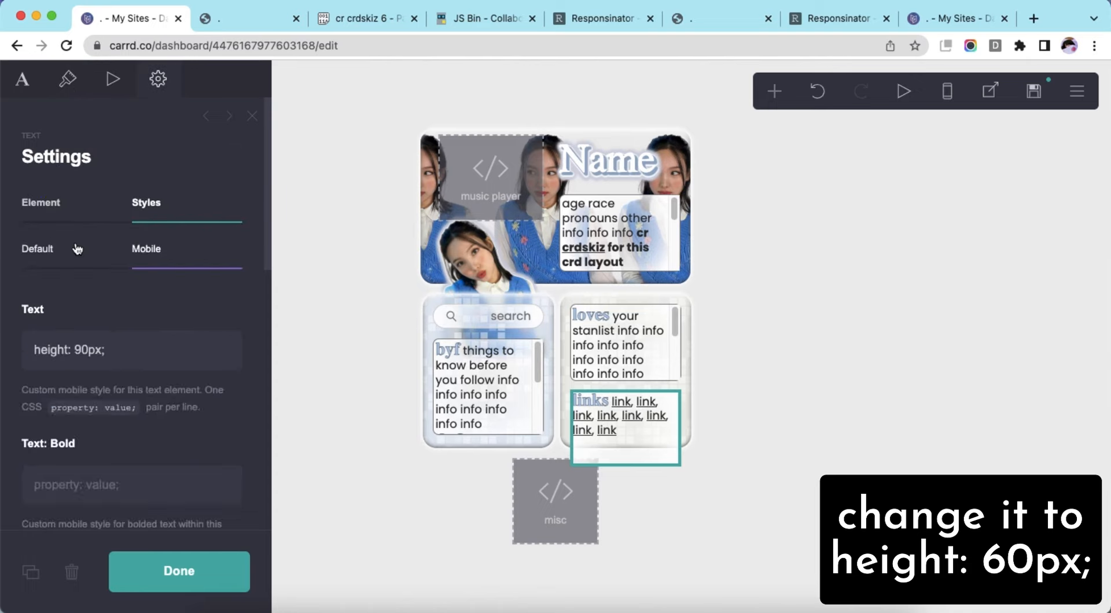
{"action": "scroll", "coordinate": [86, 255], "scroll_direction": "down", "scroll_amount": 2}
{"action": "left_click_drag", "start_coordinate": [74, 291], "coordinate": [99, 292]}
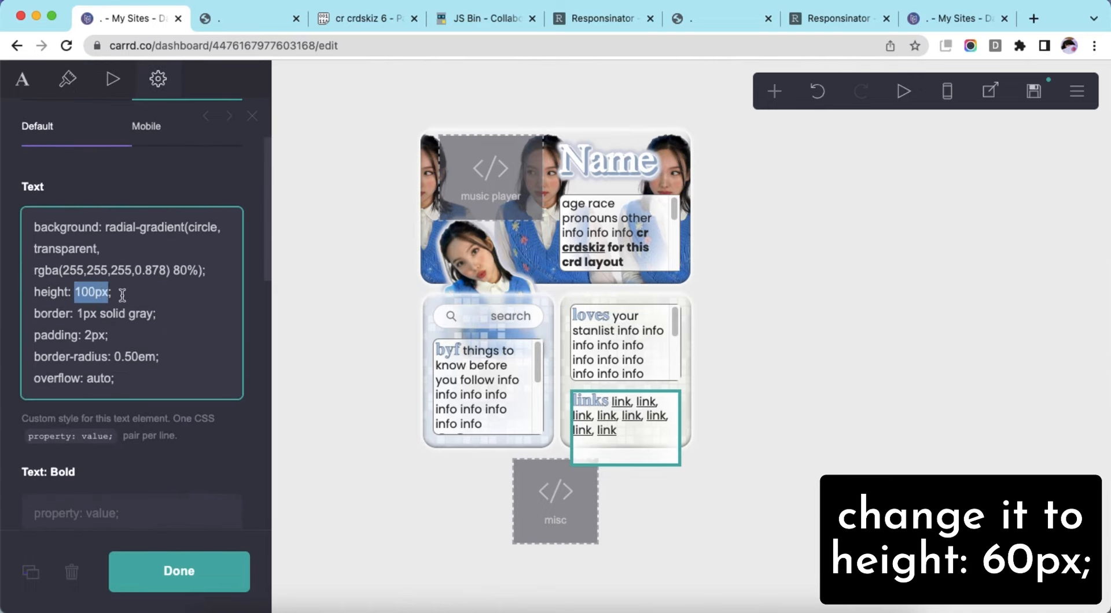
{"action": "type", "text": "60px"}
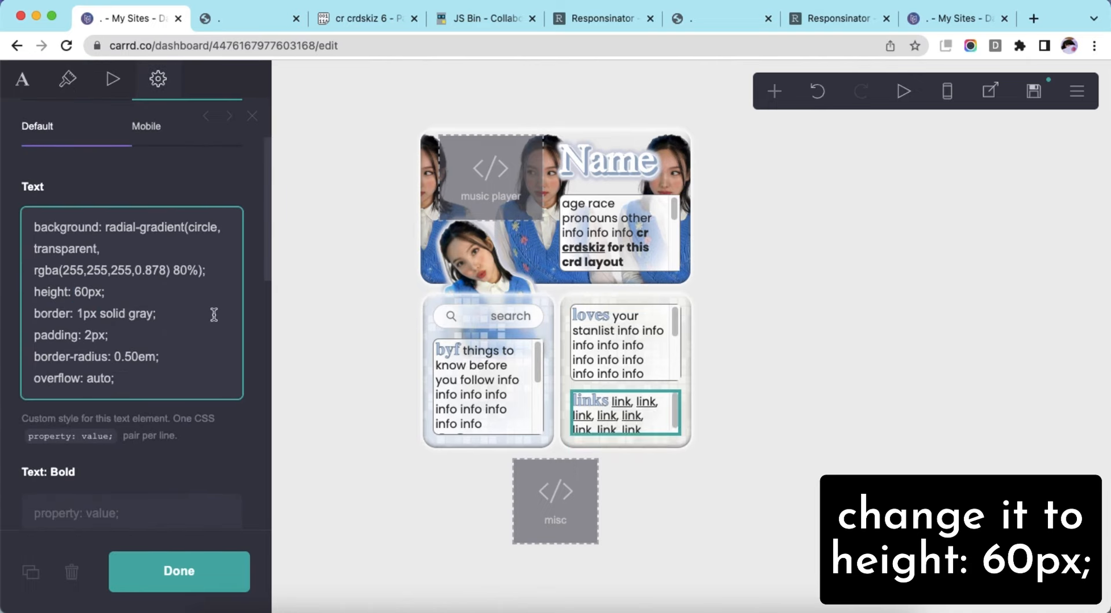
- Switch to the mobile layout and set the links scrollbox's mobile height to 55px
{"action": "left_click", "coordinate": [946, 92]}
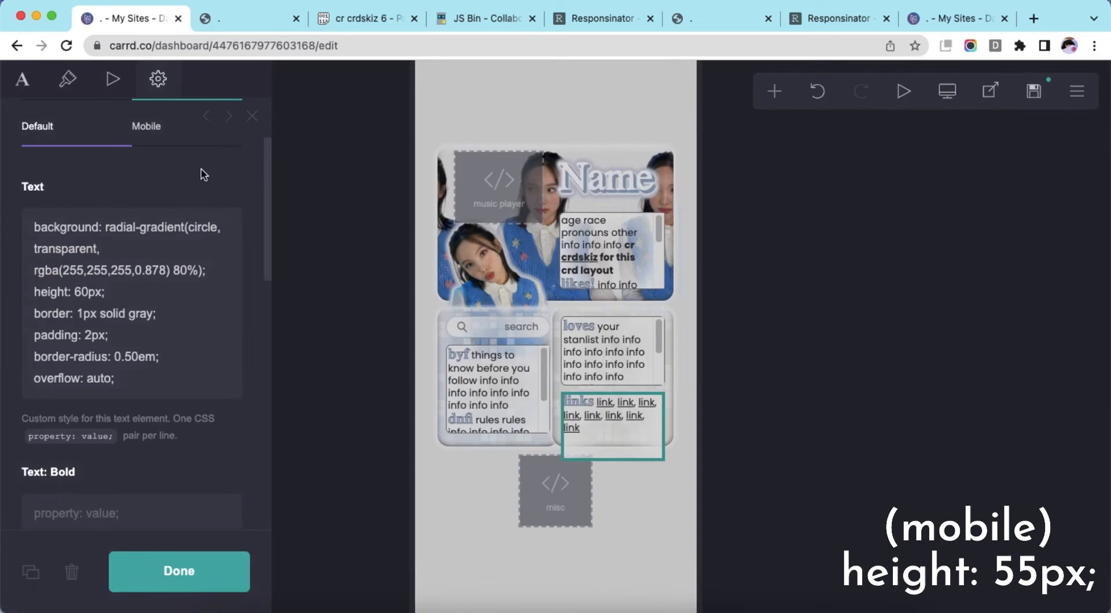
{"action": "left_click", "coordinate": [172, 144]}
{"action": "left_click_drag", "start_coordinate": [75, 226], "coordinate": [101, 227]}
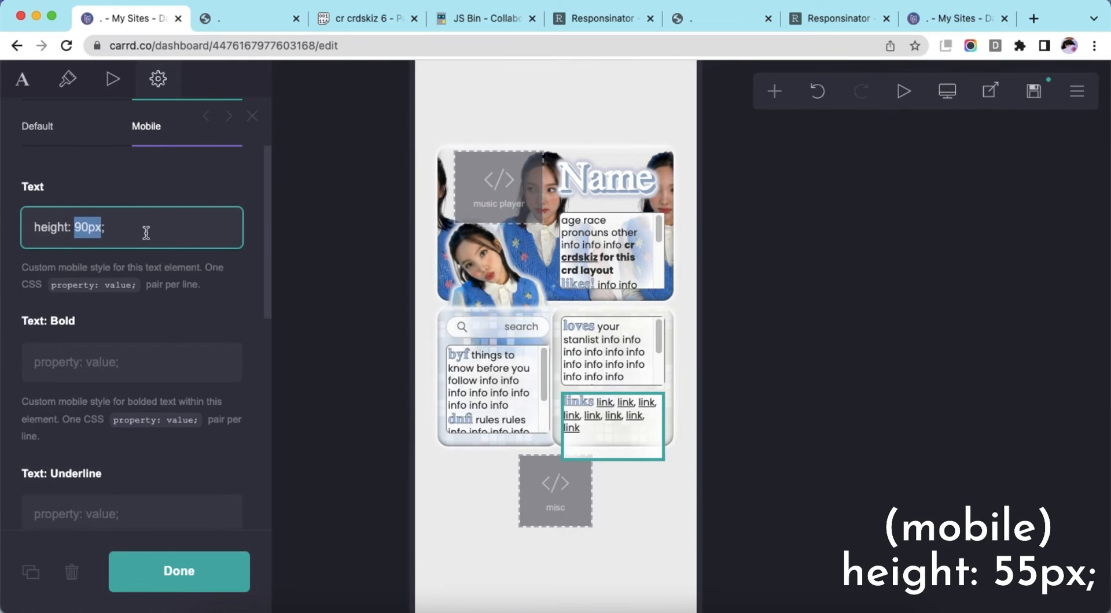
{"action": "type", "text": "55px"}
{"action": "left_click", "coordinate": [595, 574]}
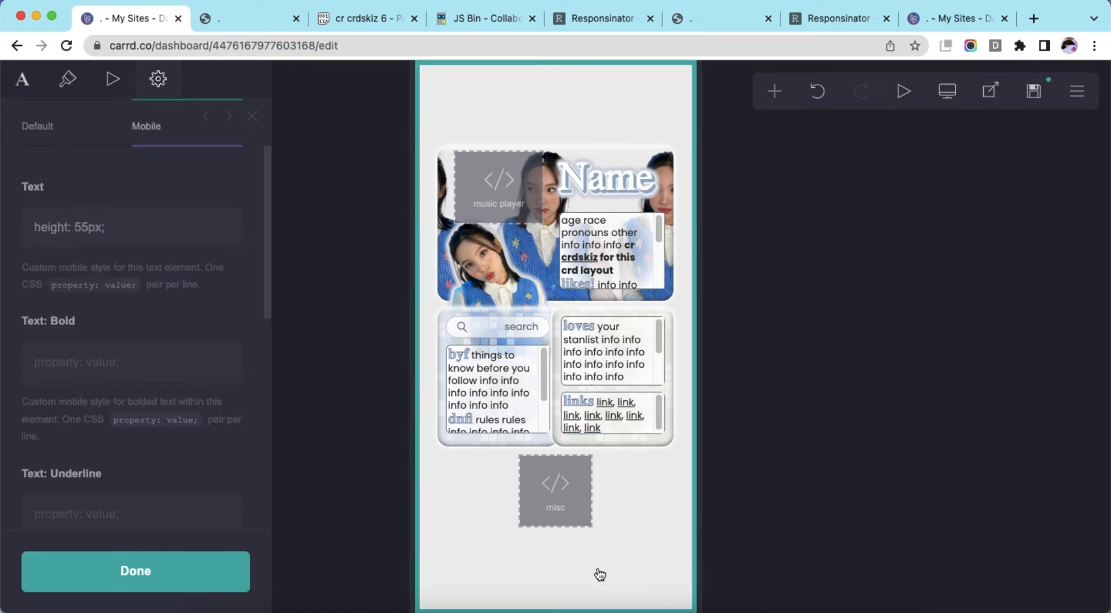
- Return to the desktop layout, select the links scrollbox, and copy the wavy link underline code from the "cr crdskiz 6" code page
{"action": "left_click", "coordinate": [946, 93]}
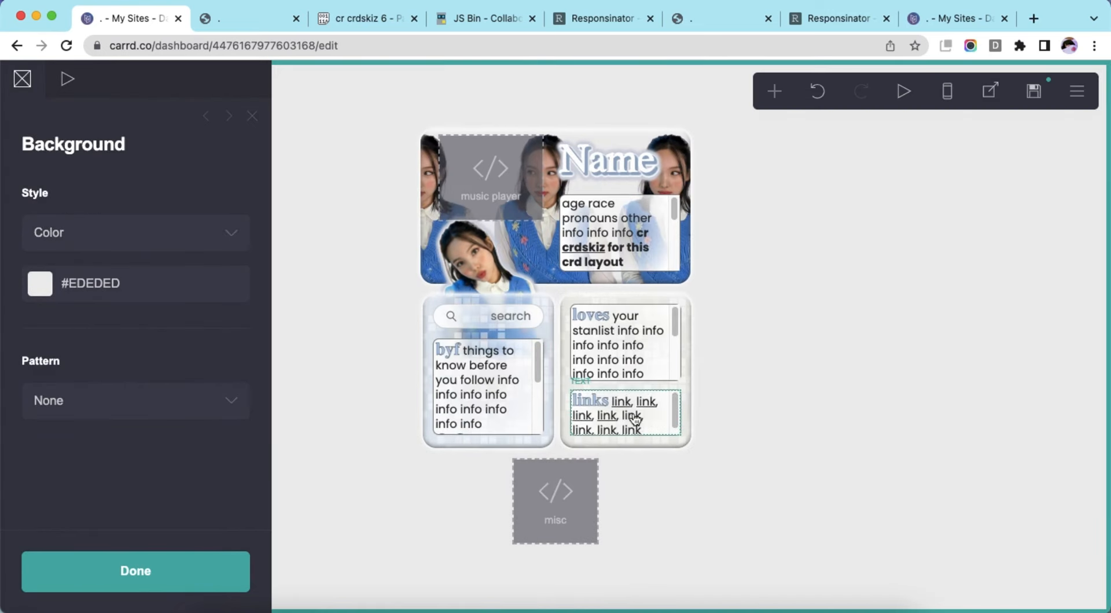
{"action": "left_click", "coordinate": [625, 411]}
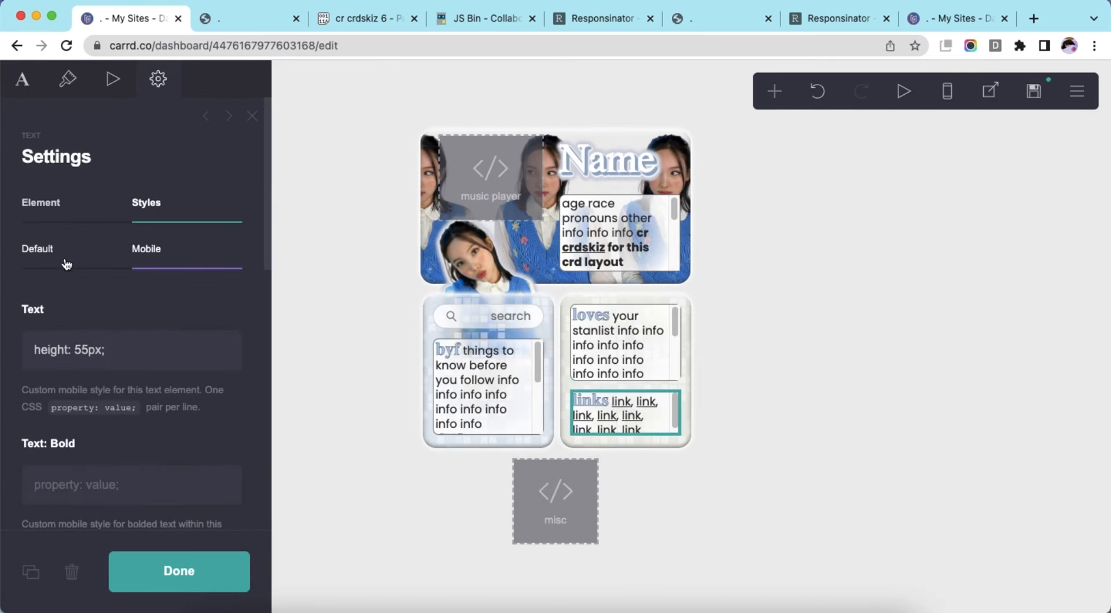
{"action": "left_click", "coordinate": [331, 25]}
{"action": "scroll", "coordinate": [213, 336], "scroll_direction": "down", "scroll_amount": 5}
{"action": "left_click_drag", "start_coordinate": [82, 316], "coordinate": [260, 316]}
{"action": "right_click", "coordinate": [231, 319]}
{"action": "left_click", "coordinate": [252, 351]}
- Paste the copied wavy underline code into the links scrollbox's default Text: Link custom style
{"action": "left_click", "coordinate": [133, 18]}
{"action": "scroll", "coordinate": [132, 330], "scroll_direction": "down", "scroll_amount": 10}
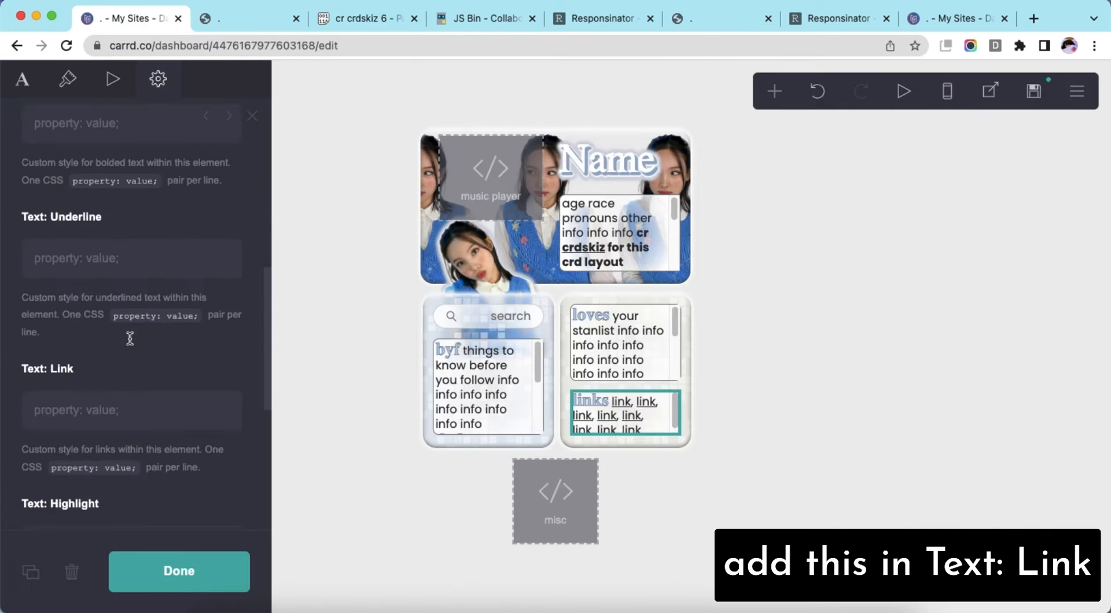
{"action": "right_click", "coordinate": [92, 313]}
{"action": "left_click", "coordinate": [147, 428]}
{"action": "left_click", "coordinate": [873, 436]}
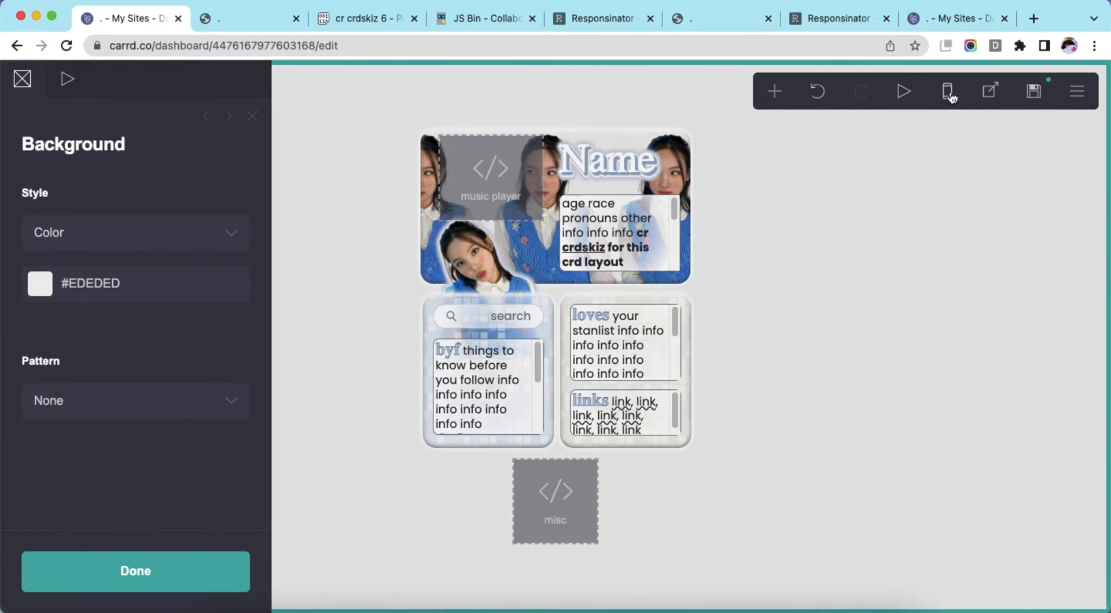
- Check the mobile layout, return to the desktop layout, and save the site as a template
{"action": "left_click", "coordinate": [946, 92]}
{"action": "left_click", "coordinate": [949, 96]}
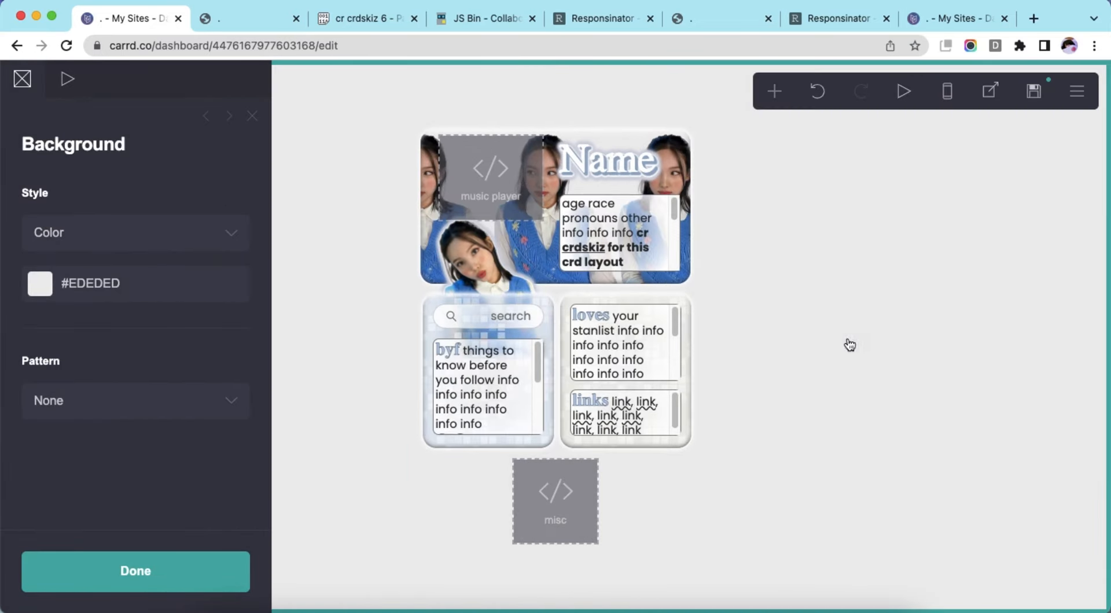
{"action": "left_click", "coordinate": [1032, 91]}
{"action": "left_click", "coordinate": [162, 564]}
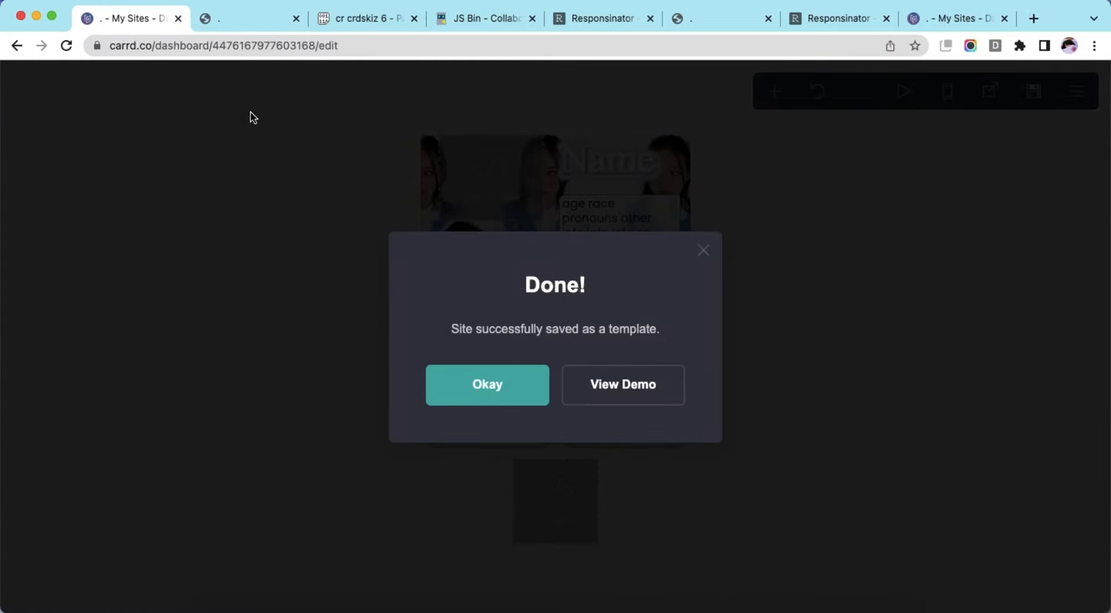
- Reload the demo.carrd.co page and check how the loves and links scrollboxes display and scroll
{"action": "left_click", "coordinate": [237, 18]}
{"action": "left_click", "coordinate": [284, 46]}
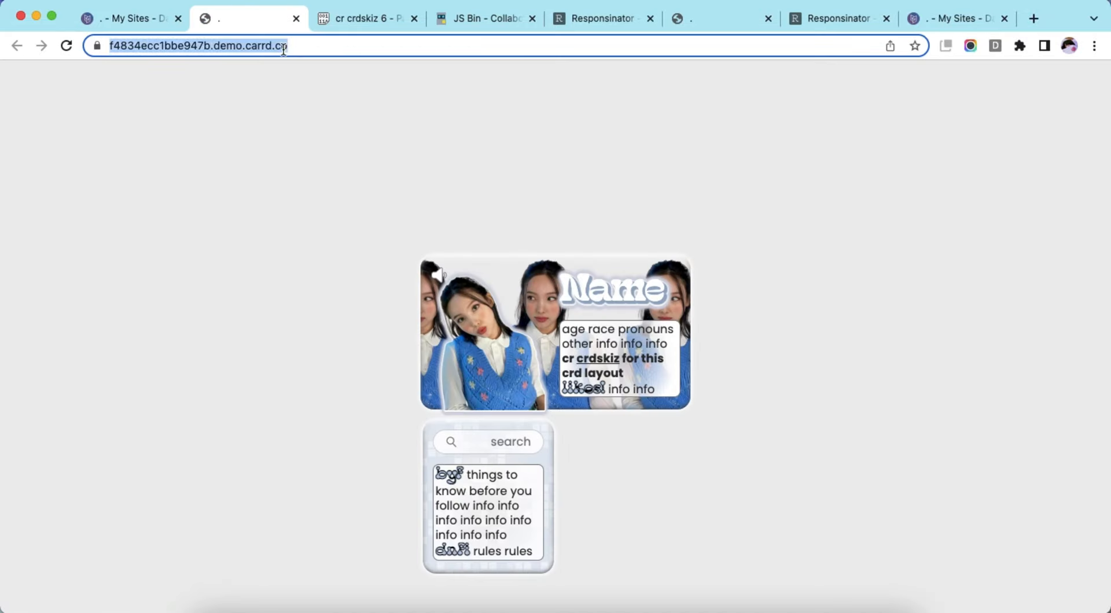
{"action": "key", "text": "Return"}
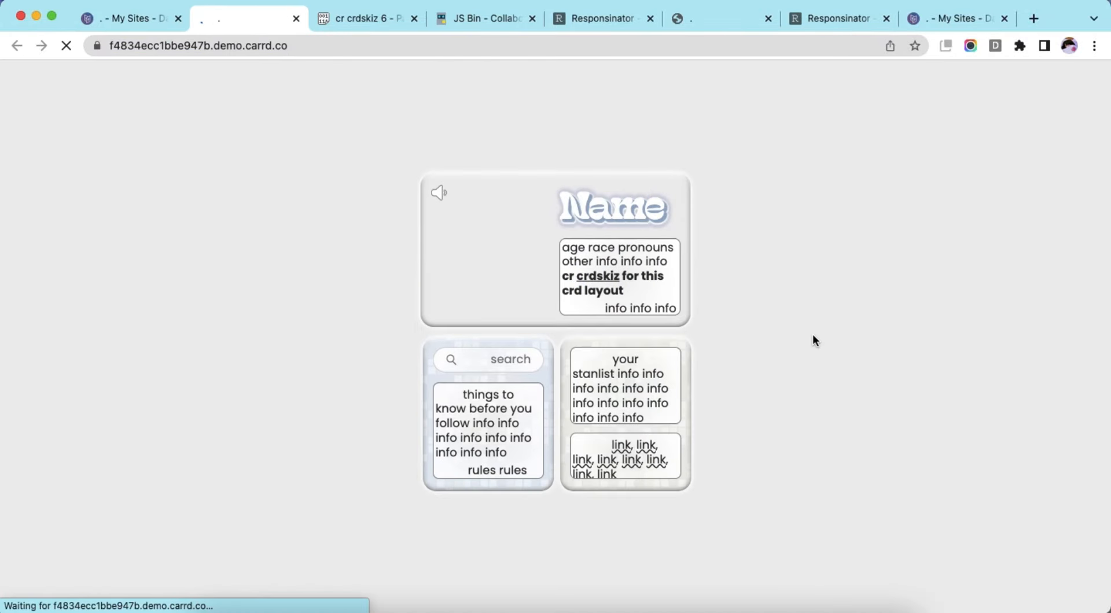
{"action": "scroll", "coordinate": [650, 375], "scroll_direction": "down", "scroll_amount": 3}
{"action": "scroll", "coordinate": [648, 397], "scroll_direction": "up", "scroll_amount": 3}
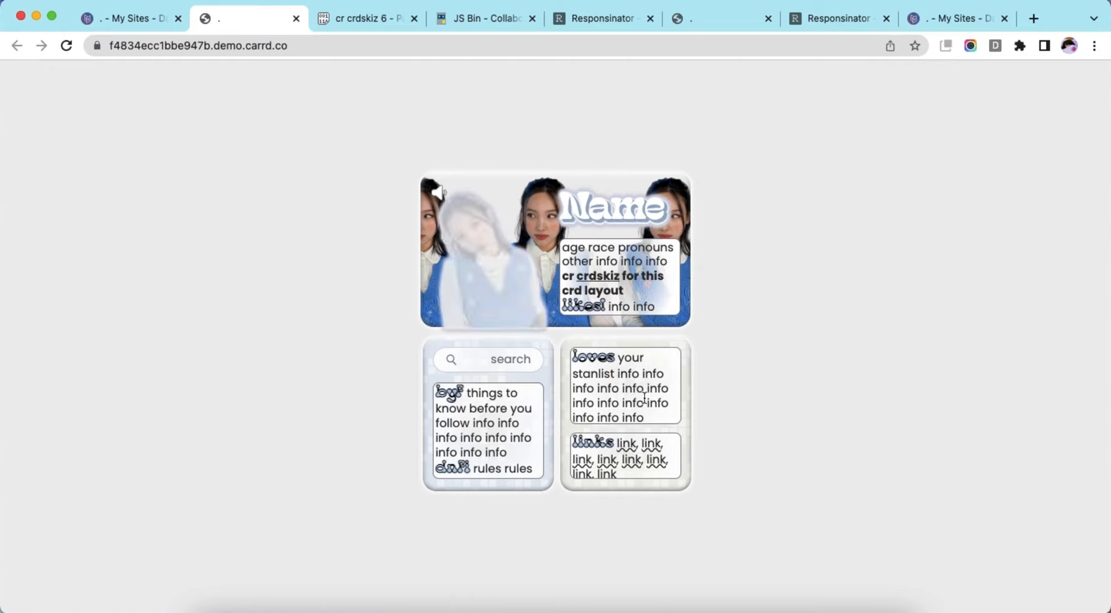
{"action": "scroll", "coordinate": [633, 456], "scroll_direction": "down", "scroll_amount": 1}
{"action": "scroll", "coordinate": [628, 457], "scroll_direction": "up", "scroll_amount": 1}
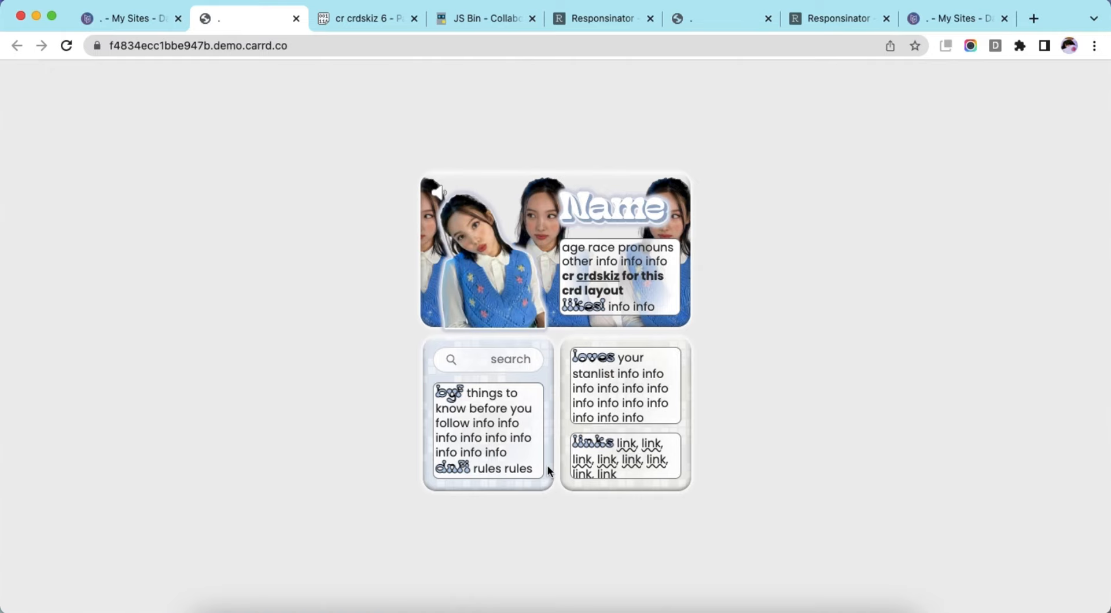
- Reload the demo site in Responsinator and check the scrollboxes in the phone preview
{"action": "left_click", "coordinate": [591, 30]}
{"action": "key", "text": "Return"}
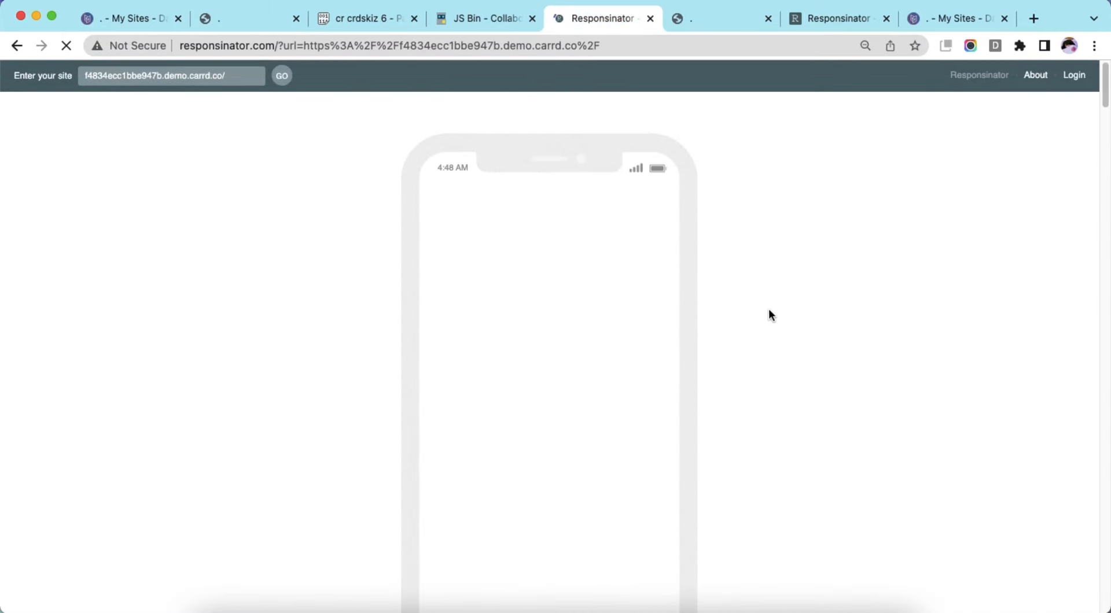
{"action": "scroll", "coordinate": [613, 468], "scroll_direction": "up", "scroll_amount": 2}
{"action": "scroll", "coordinate": [627, 520], "scroll_direction": "down", "scroll_amount": 1}
{"action": "scroll", "coordinate": [642, 532], "scroll_direction": "up", "scroll_amount": 1}
{"action": "scroll", "coordinate": [493, 496], "scroll_direction": "down", "scroll_amount": 2}
{"action": "scroll", "coordinate": [493, 496], "scroll_direction": "up", "scroll_amount": 2}
- Return to the Carrd editor, dismiss the save message, and set the page background color to #E9EAE3
{"action": "left_click", "coordinate": [133, 18]}
{"action": "left_click", "coordinate": [457, 386]}
{"action": "left_click", "coordinate": [758, 345]}
{"action": "left_click", "coordinate": [167, 289]}
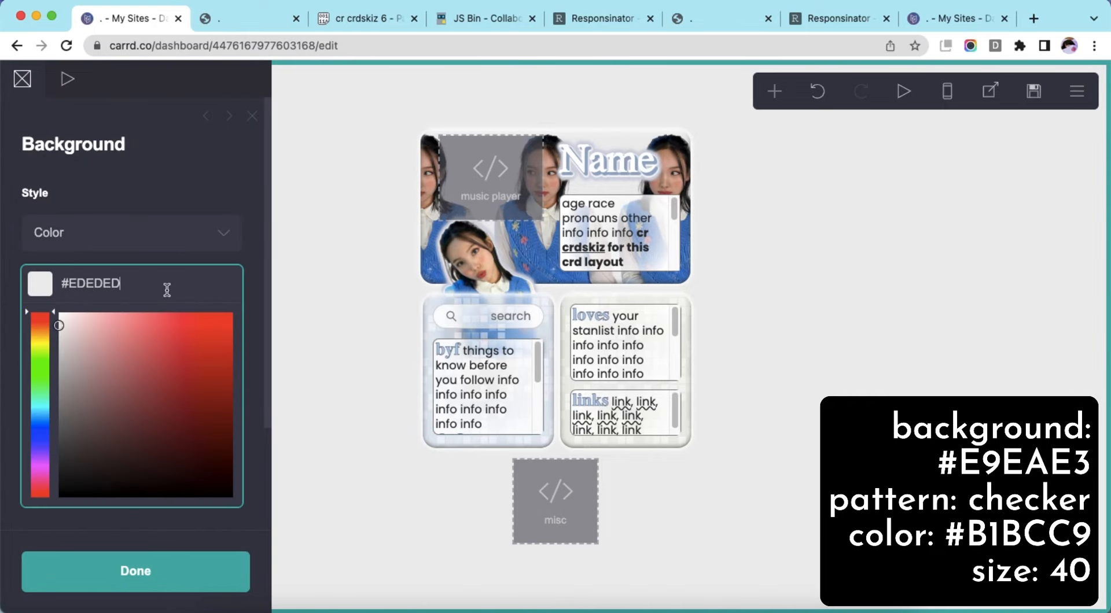
{"action": "type", "text": "#E9EAE3"}
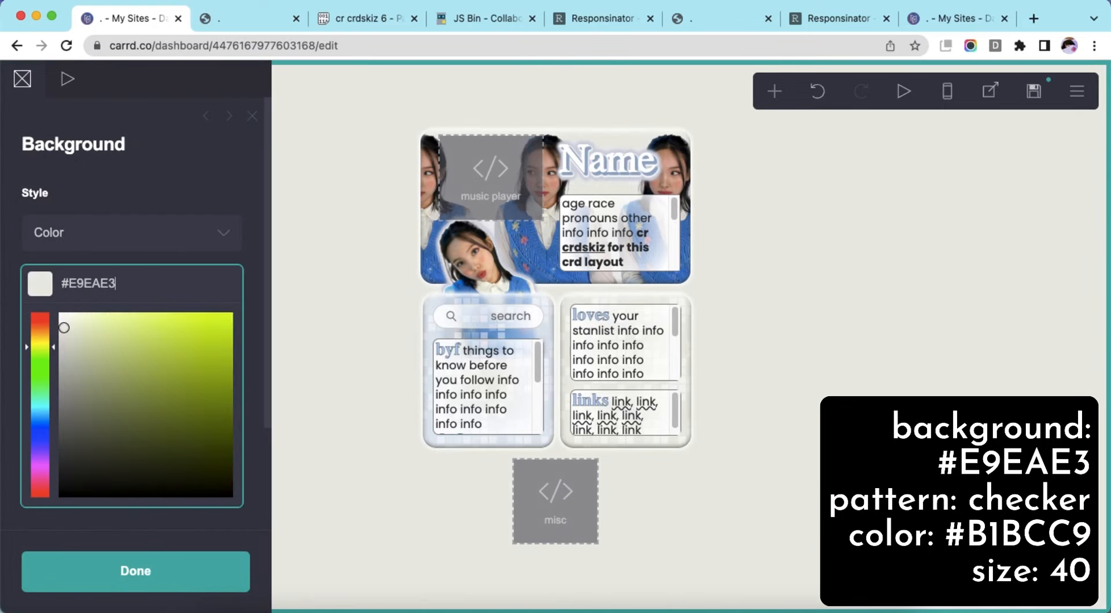
{"action": "key", "text": "Return"}
- Apply a Checker background pattern with color #B1BCC9 and size 40, and save the site
{"action": "left_click", "coordinate": [127, 410]}
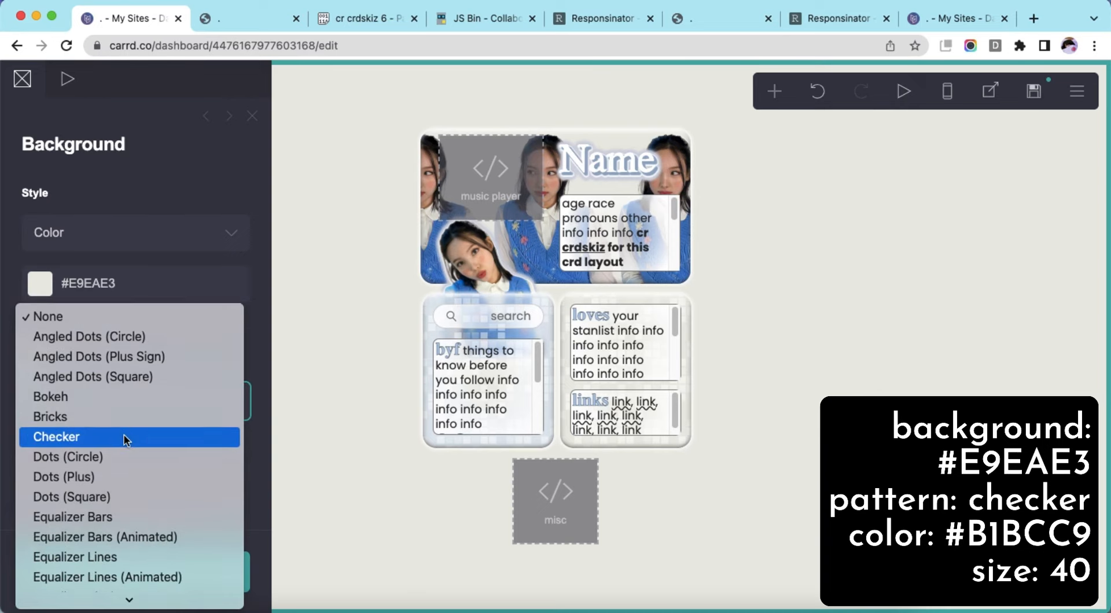
{"action": "left_click", "coordinate": [124, 436]}
{"action": "left_click", "coordinate": [165, 395]}
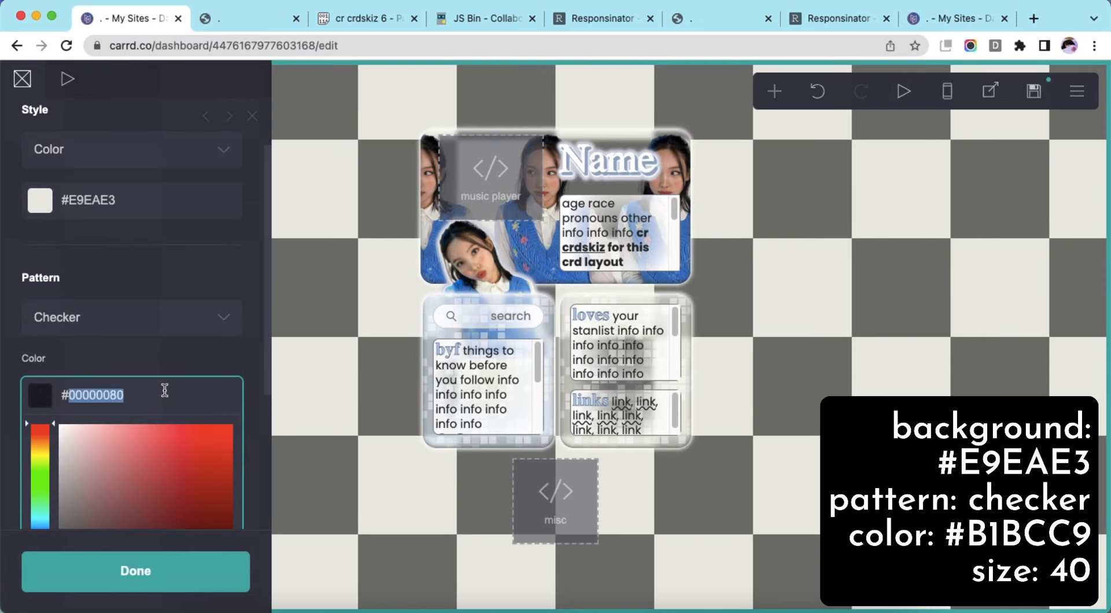
{"action": "type", "text": "#B1BCC9"}
{"action": "key", "text": "Return"}
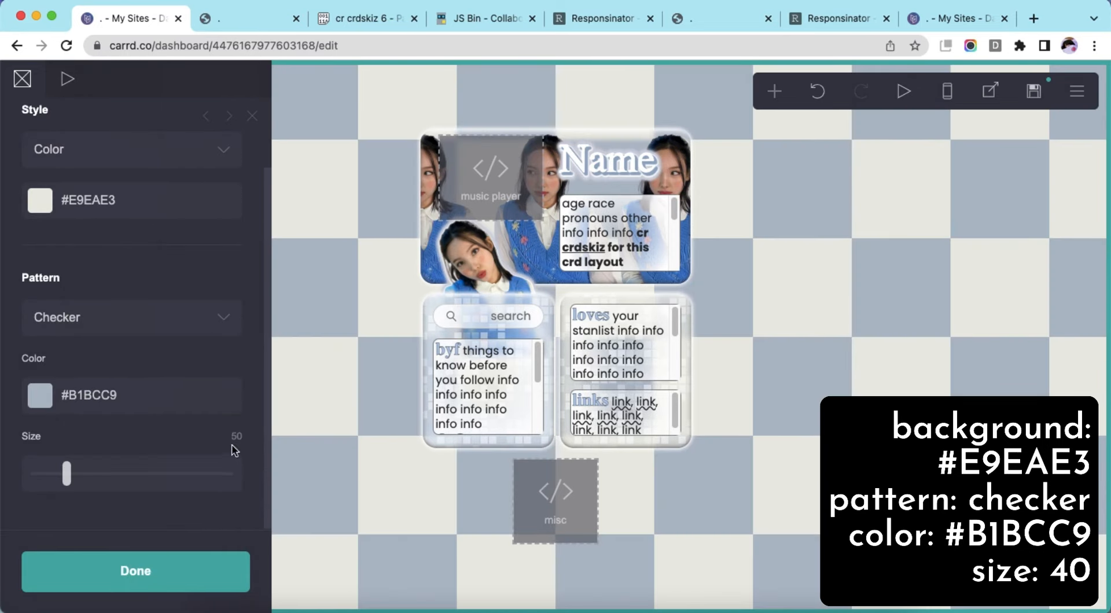
{"action": "key", "text": "Return"}
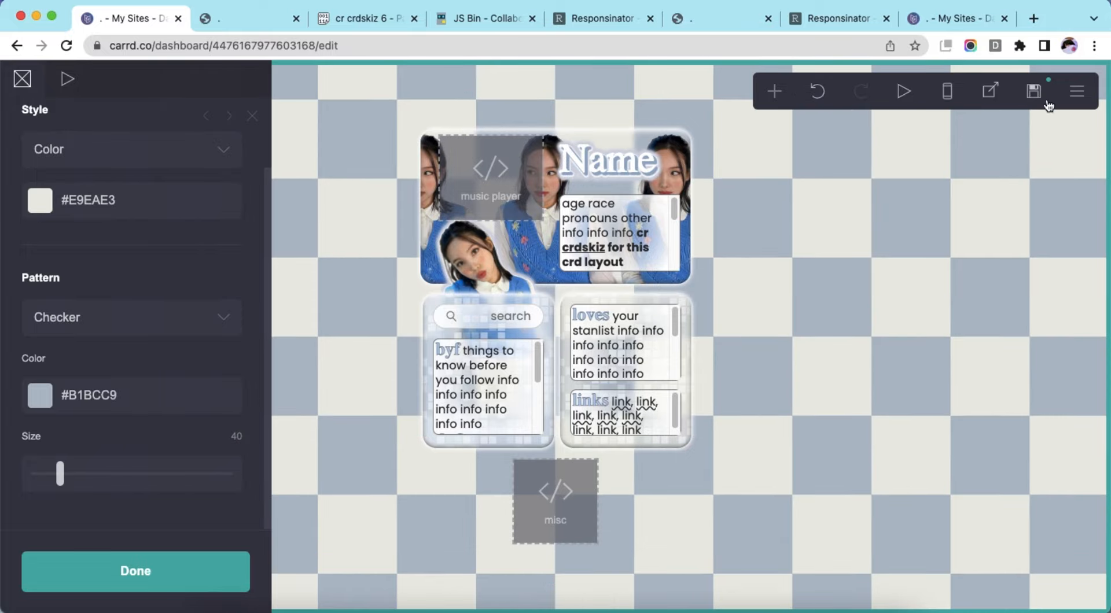
{"action": "left_click", "coordinate": [1033, 91]}
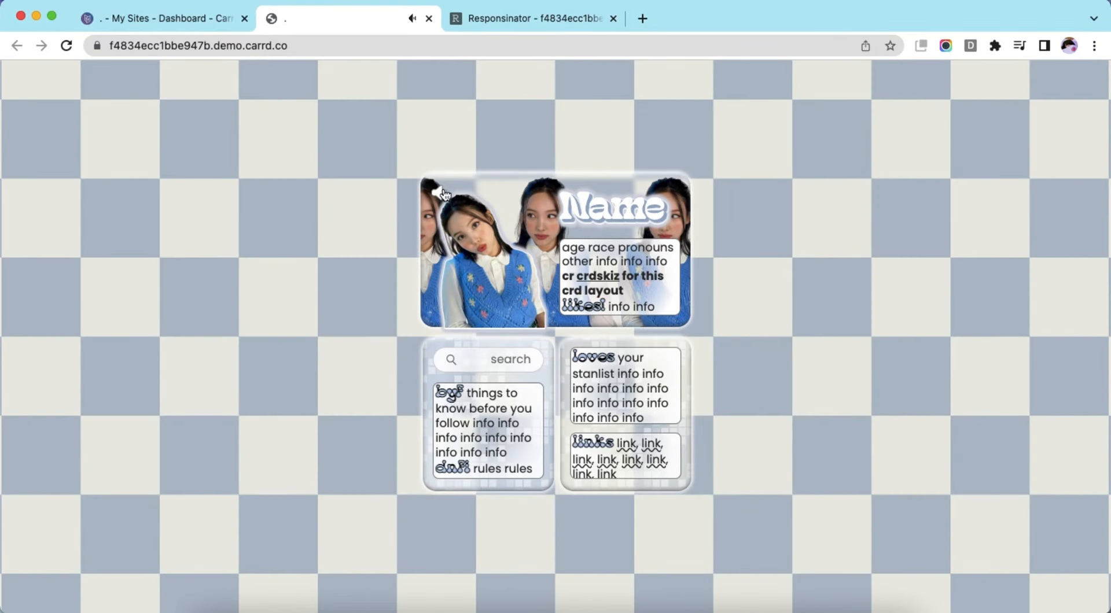
- Check the finished desktop demo page by scrolling through its text boxes over the checkered background
{"action": "scroll", "coordinate": [501, 418], "scroll_direction": "down", "scroll_amount": 4}
{"action": "scroll", "coordinate": [500, 418], "scroll_direction": "up", "scroll_amount": 4}
{"action": "scroll", "coordinate": [643, 374], "scroll_direction": "down", "scroll_amount": 4}
{"action": "scroll", "coordinate": [643, 375], "scroll_direction": "up", "scroll_amount": 3}
{"action": "scroll", "coordinate": [643, 375], "scroll_direction": "up", "scroll_amount": 1}
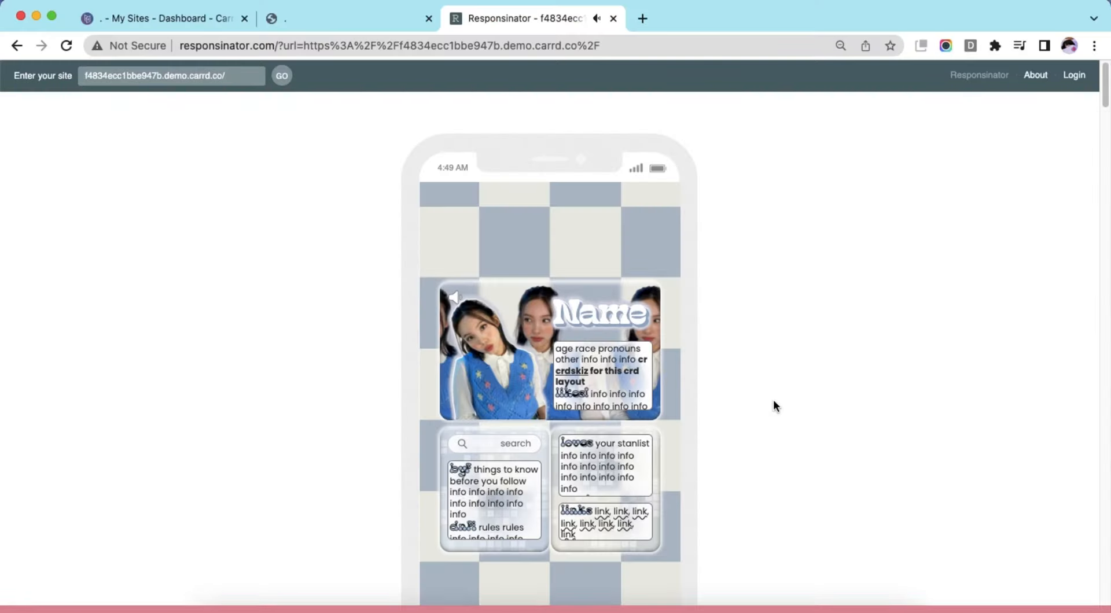
{"action": "scroll", "coordinate": [599, 374], "scroll_direction": "down", "scroll_amount": 2}
{"action": "scroll", "coordinate": [599, 374], "scroll_direction": "up", "scroll_amount": 2}
{"action": "scroll", "coordinate": [484, 487], "scroll_direction": "down", "scroll_amount": 2}
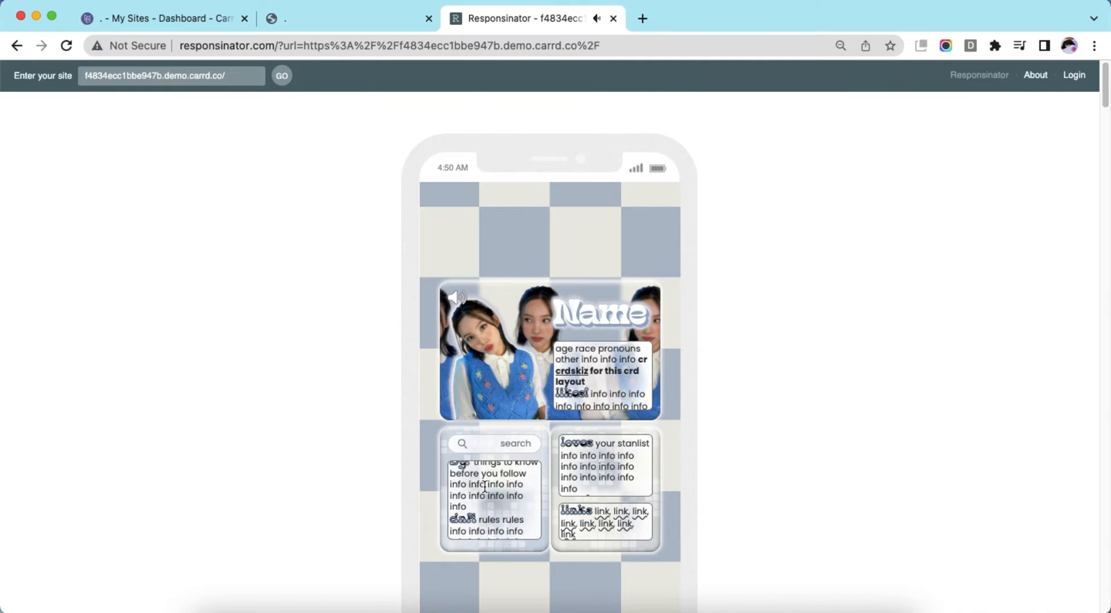